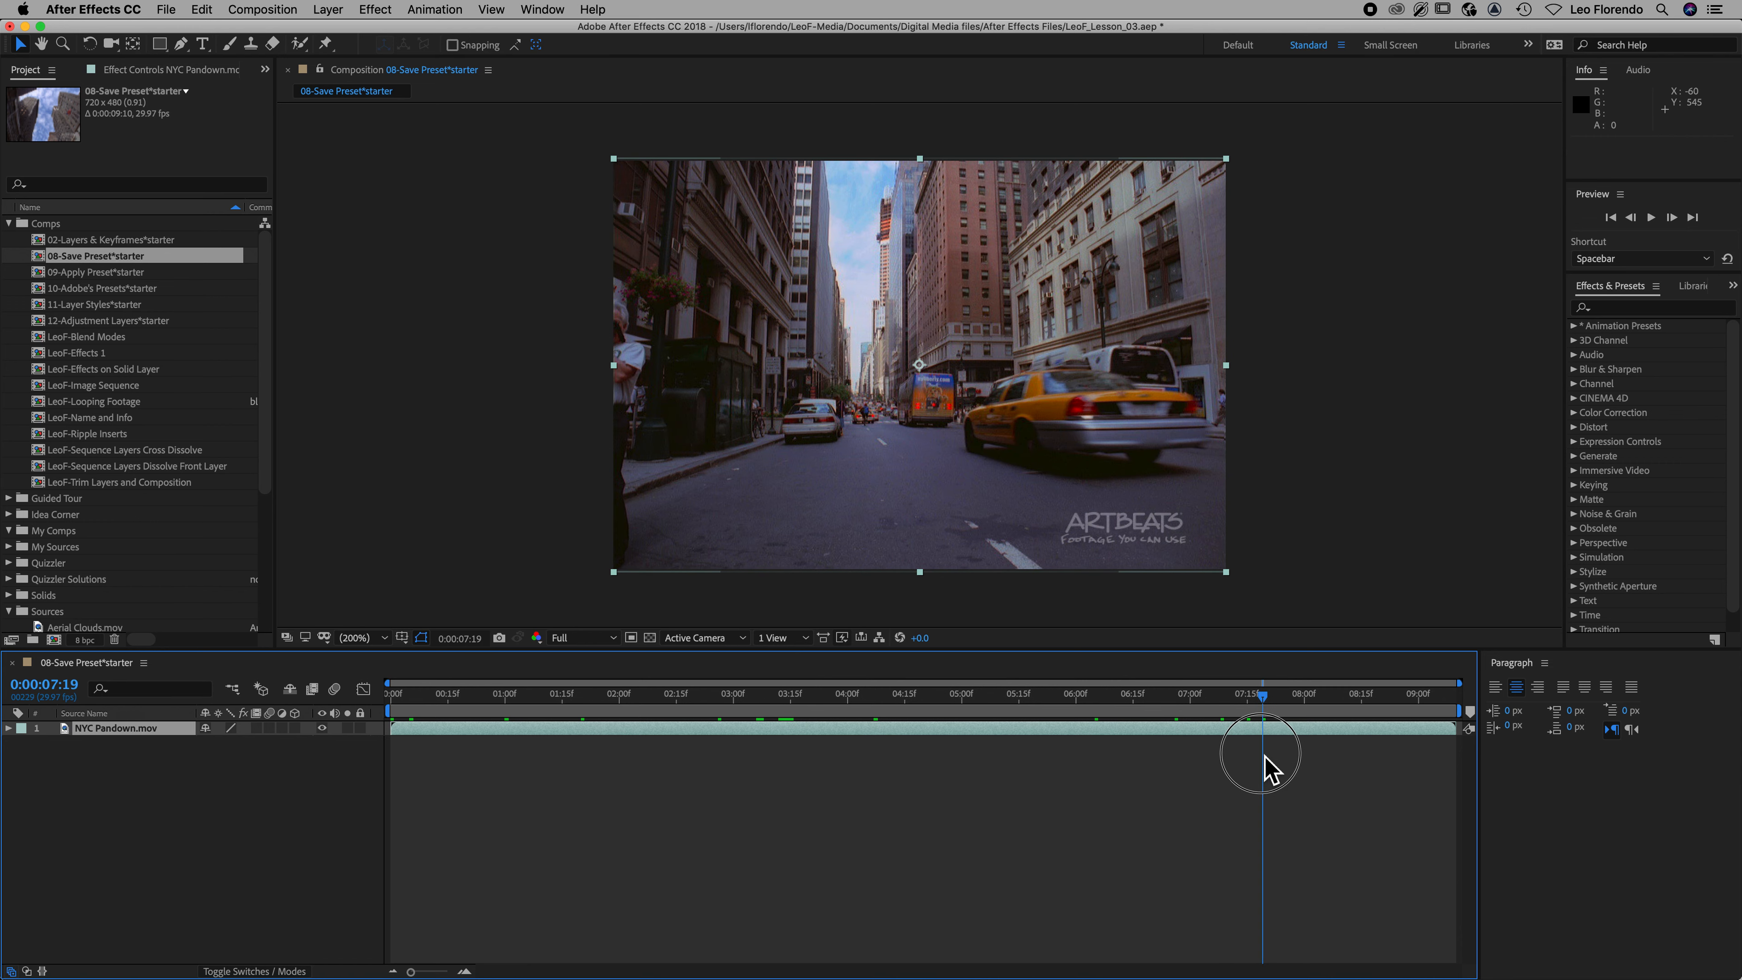
Find the Radial Blur effect by searching for "radial" and apply it to the NYC Pandown.mov footage
key(space)
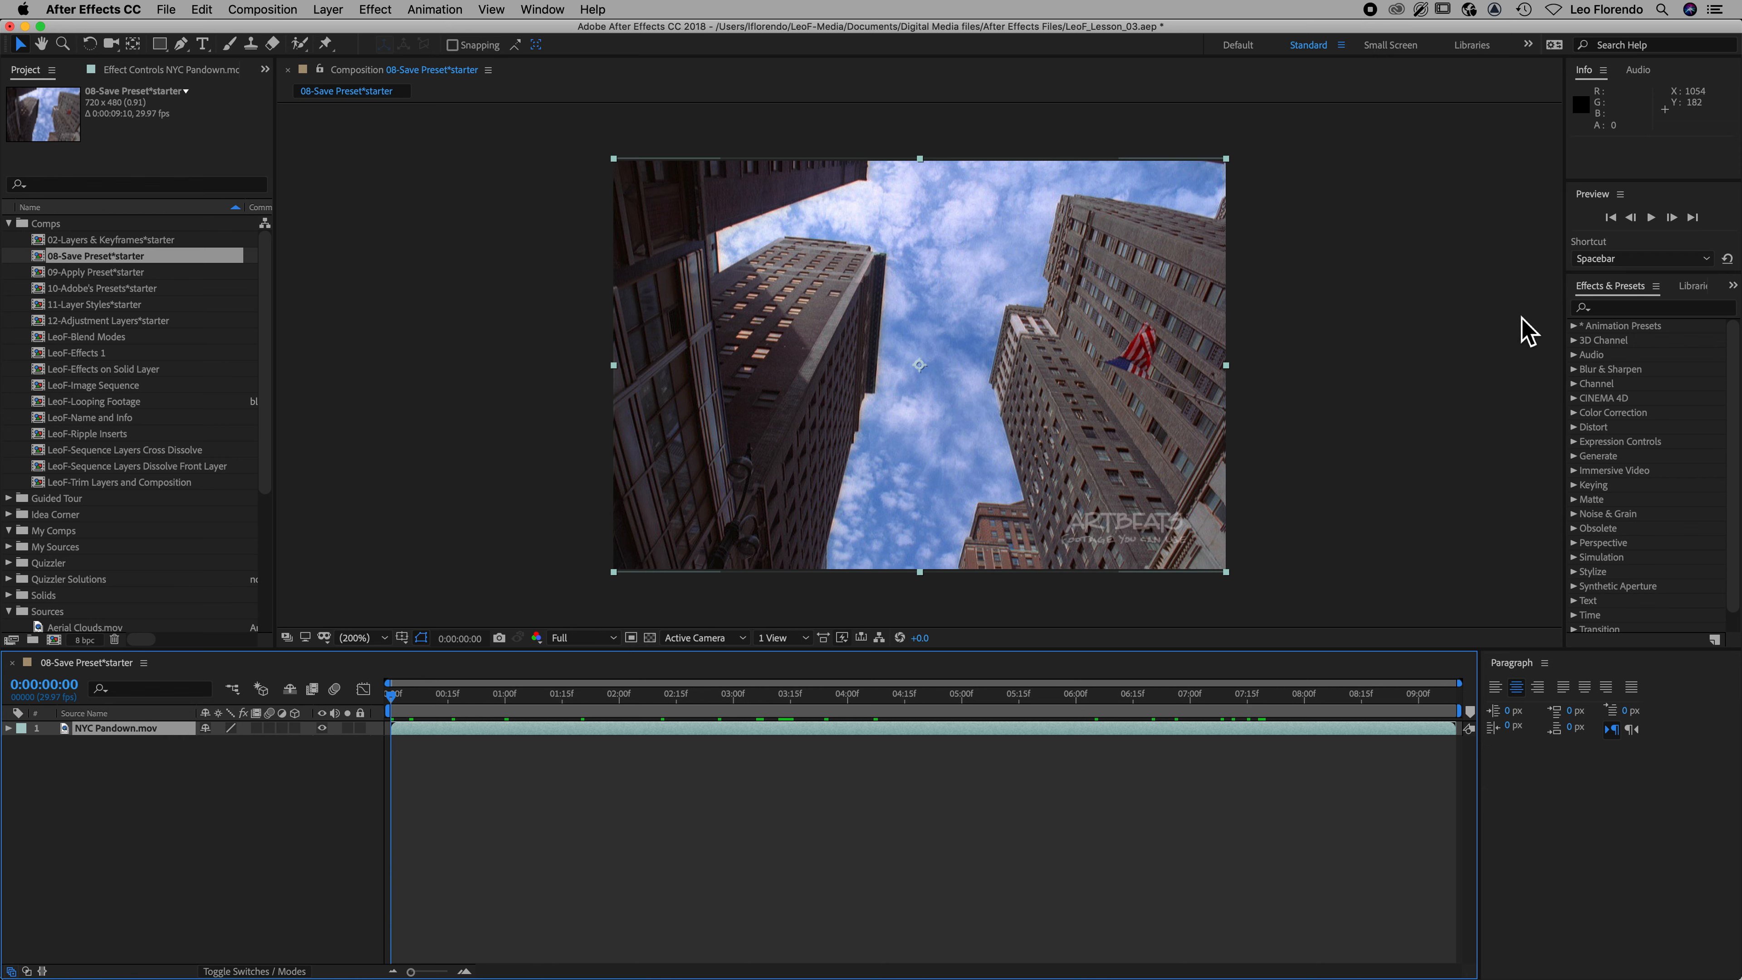
click(1624, 310)
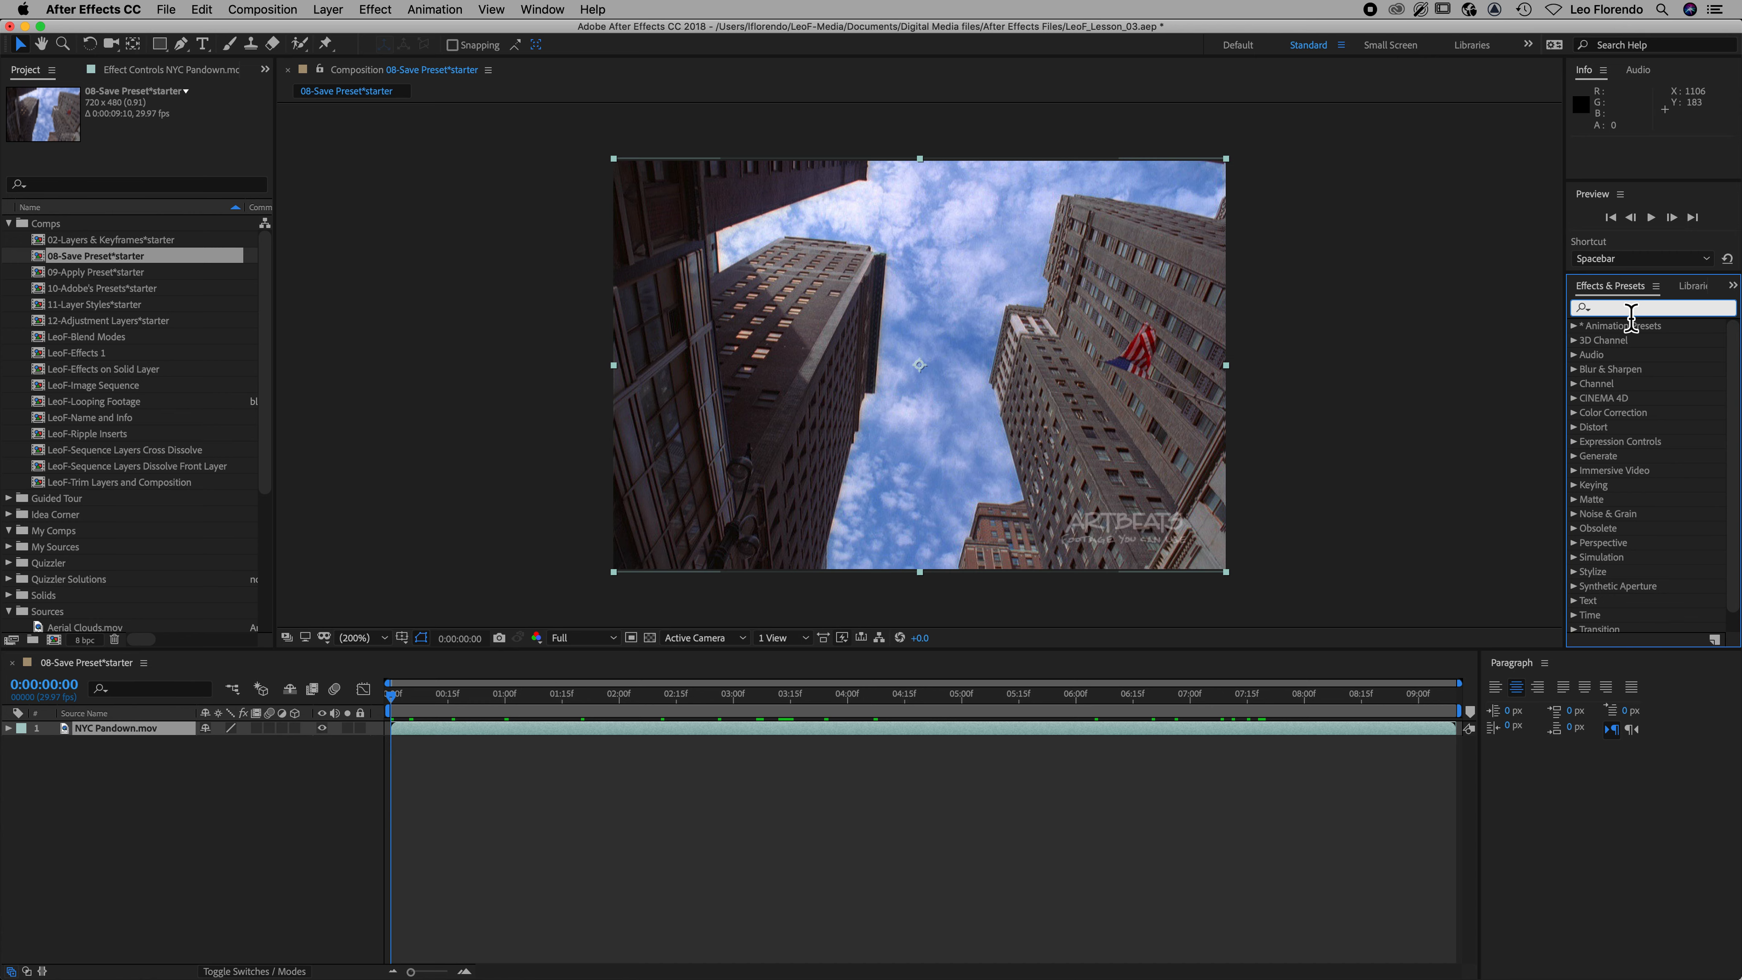
text(radial)
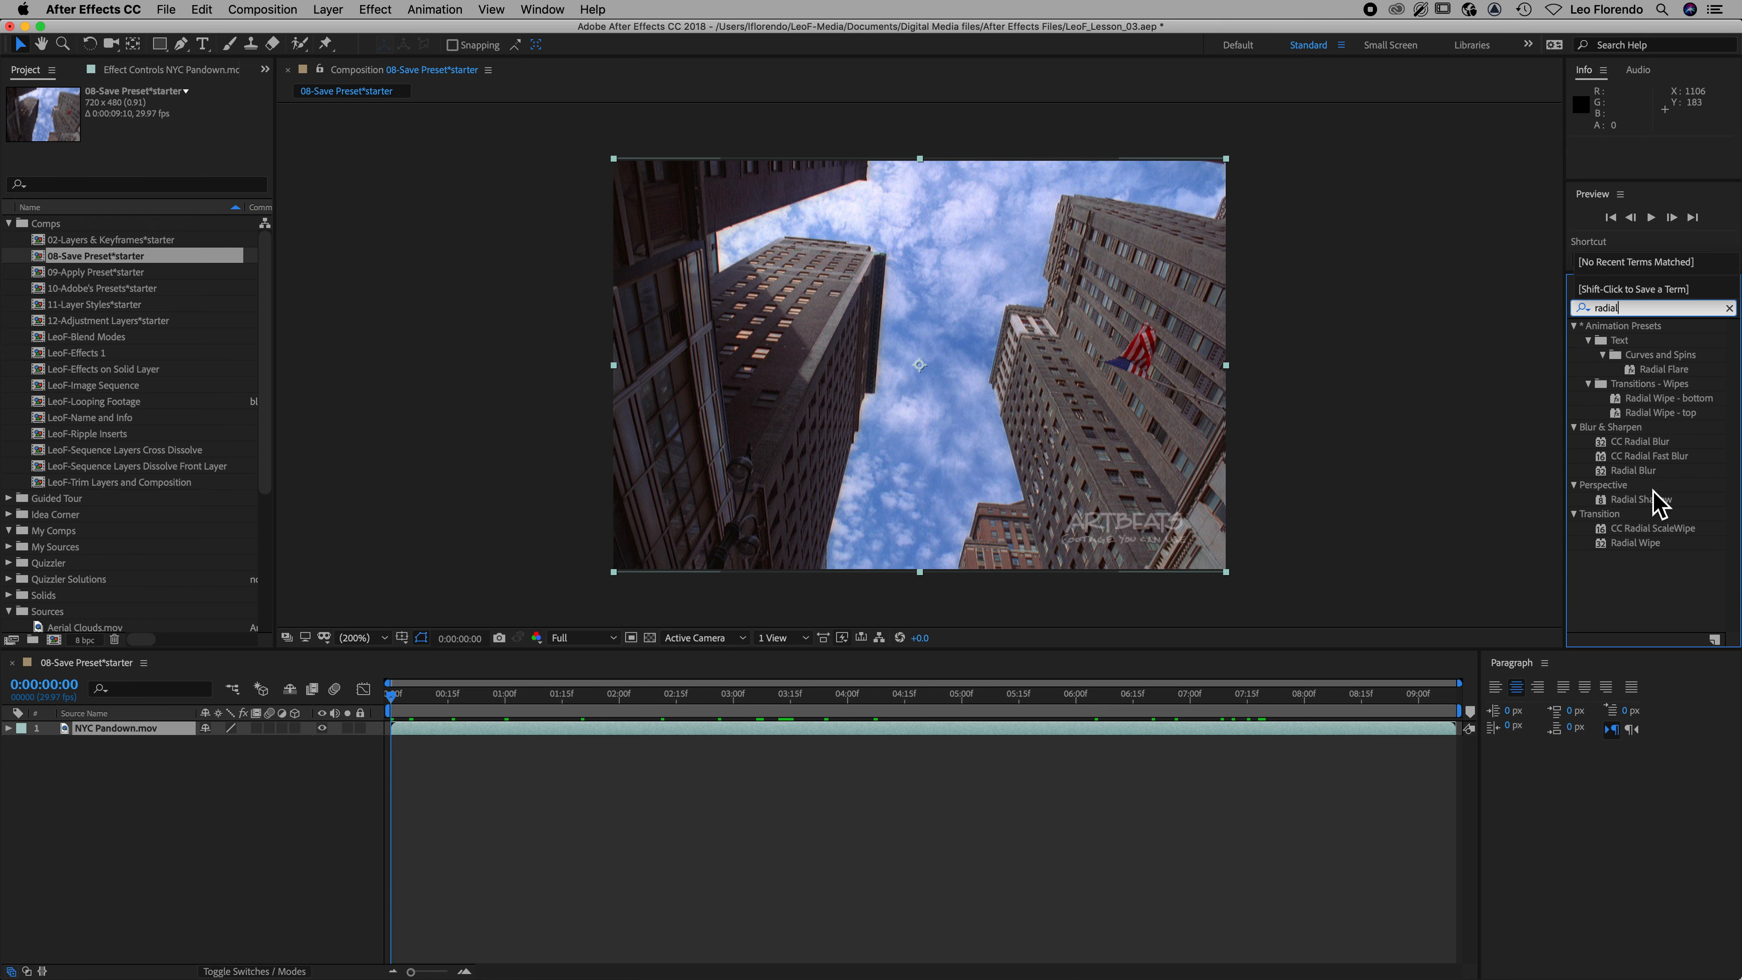
click(1614, 472)
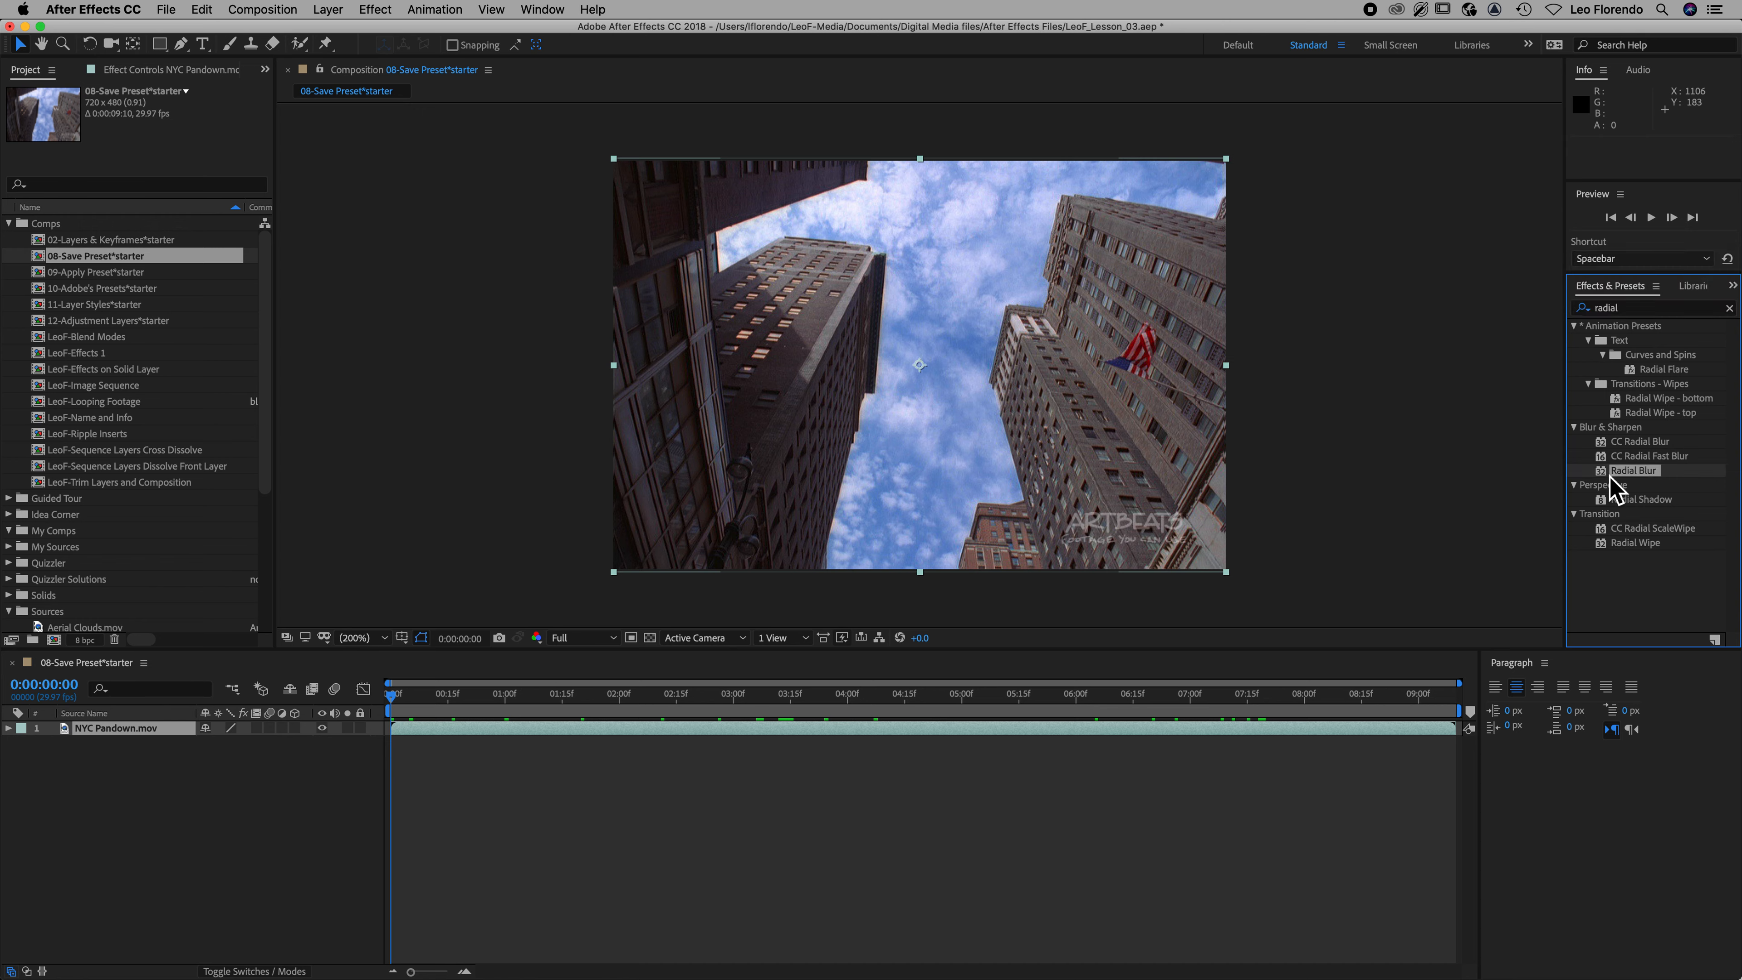
drag(1614, 477, 980, 440)
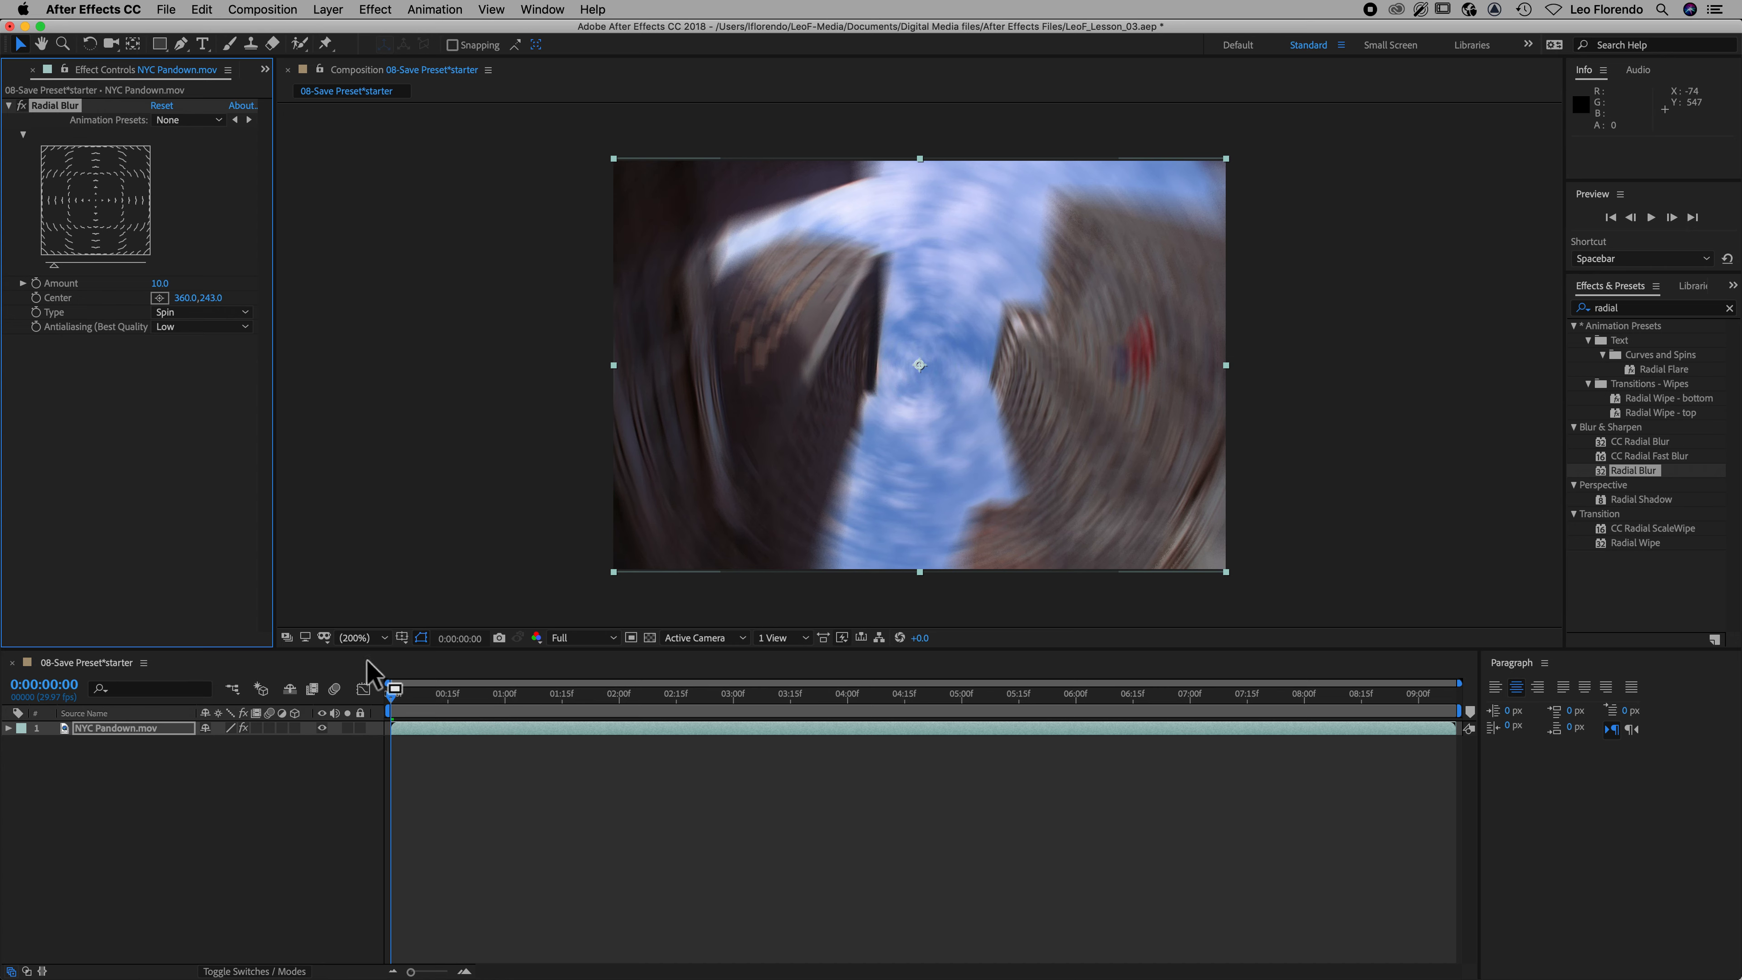
Keyframe the Radial Blur Amount at 44 on the first frame and at 0 on 0:00:03:05
drag(165, 283, 195, 283)
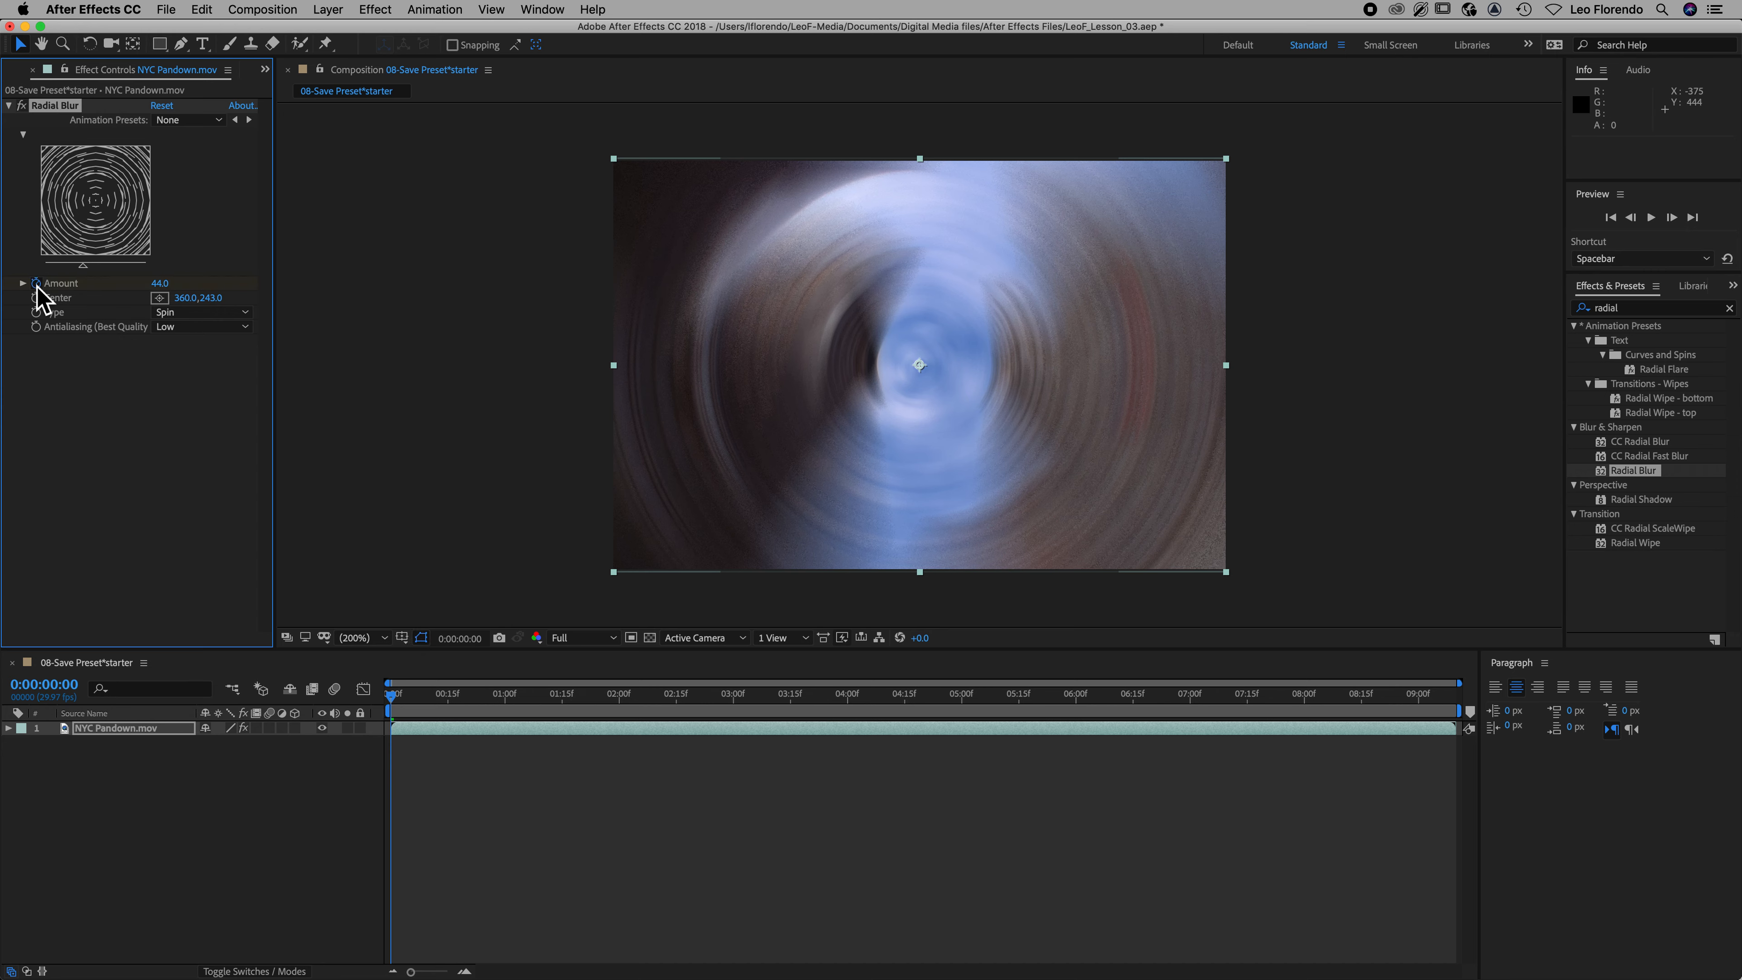
drag(397, 710, 759, 704)
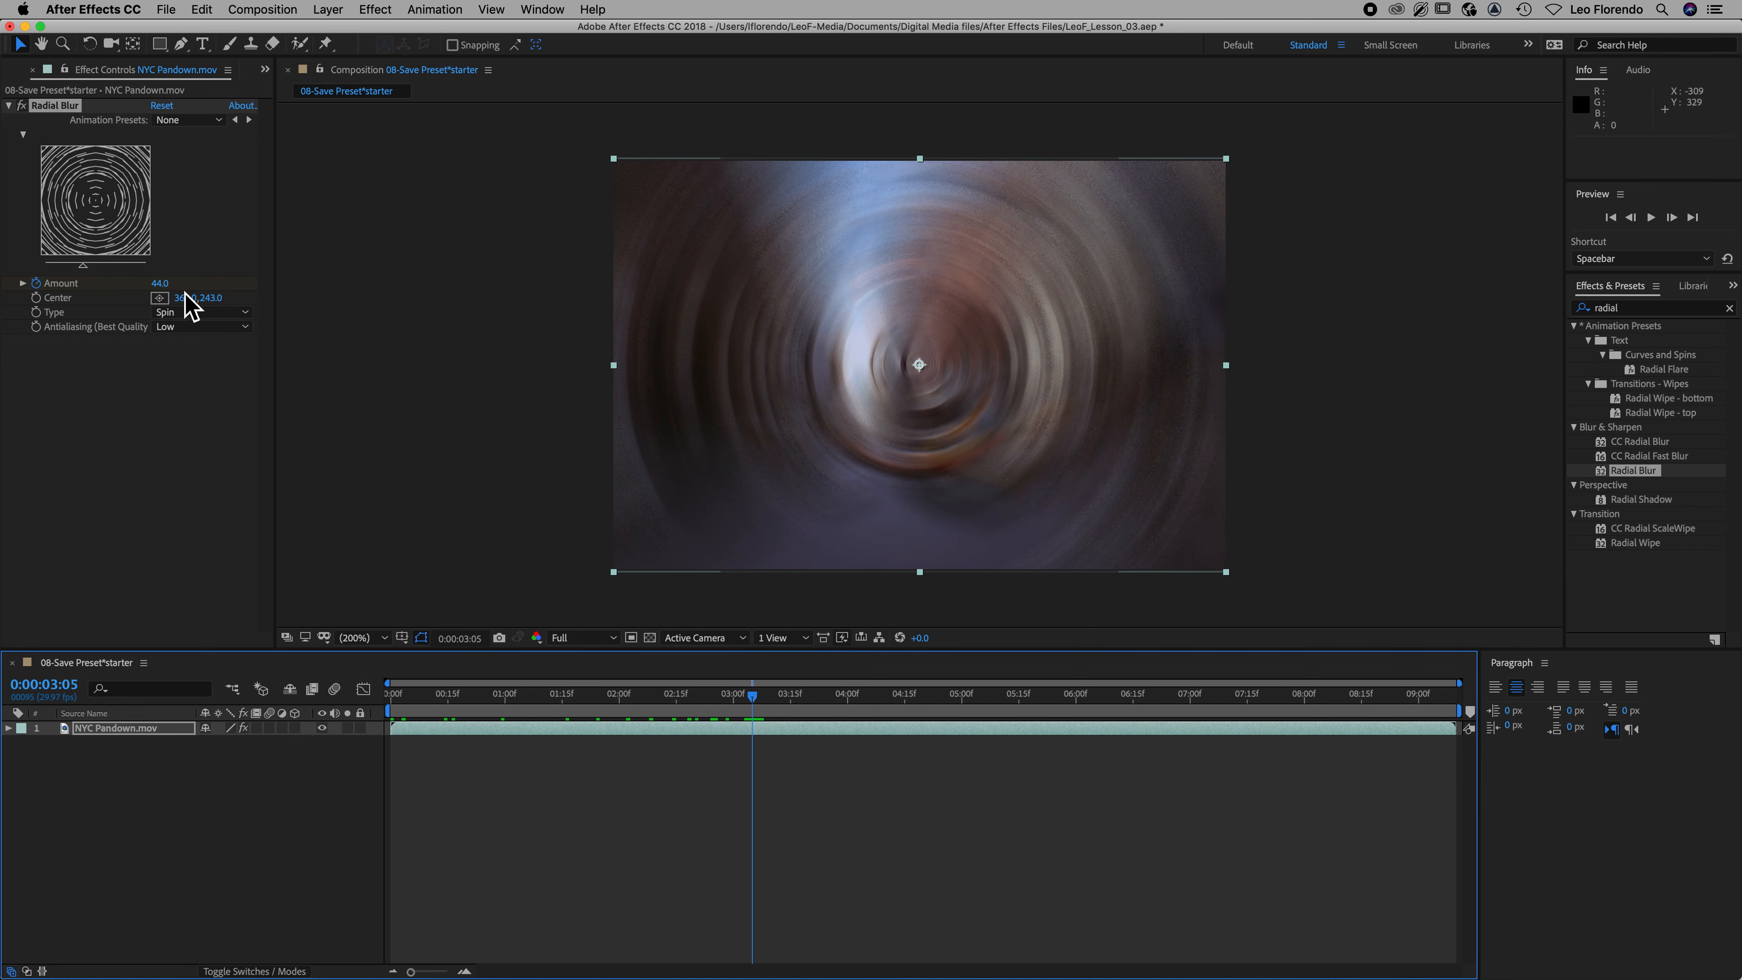
click(163, 282)
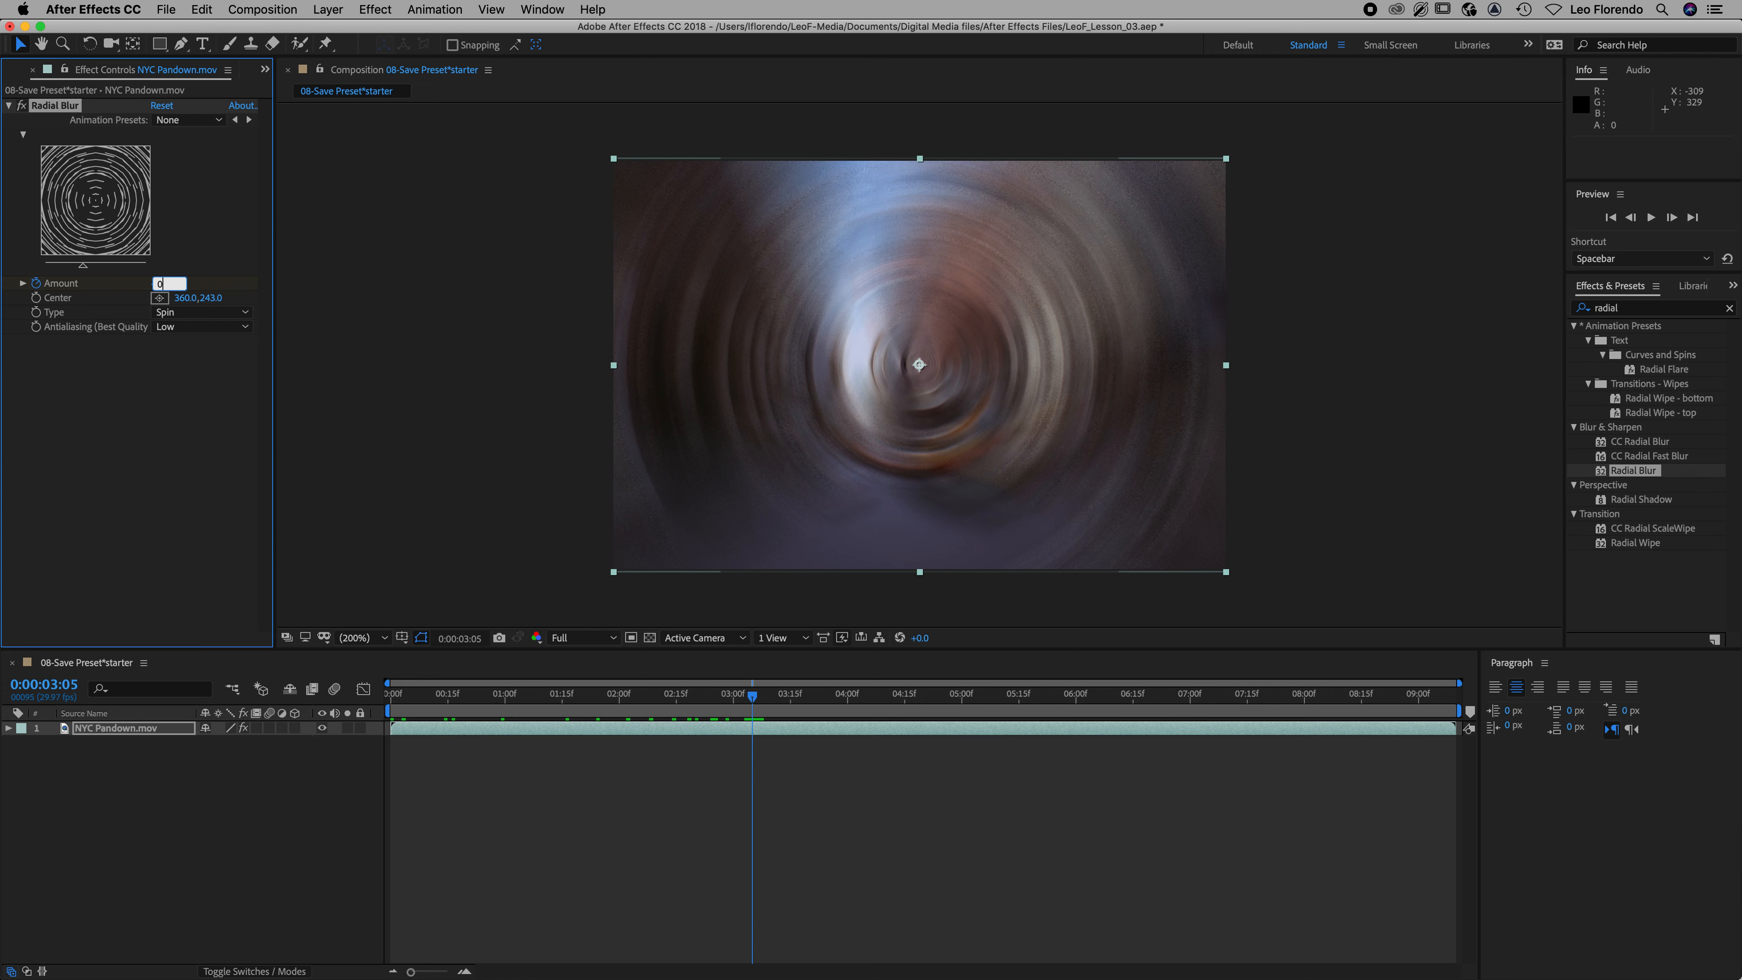
key(Return)
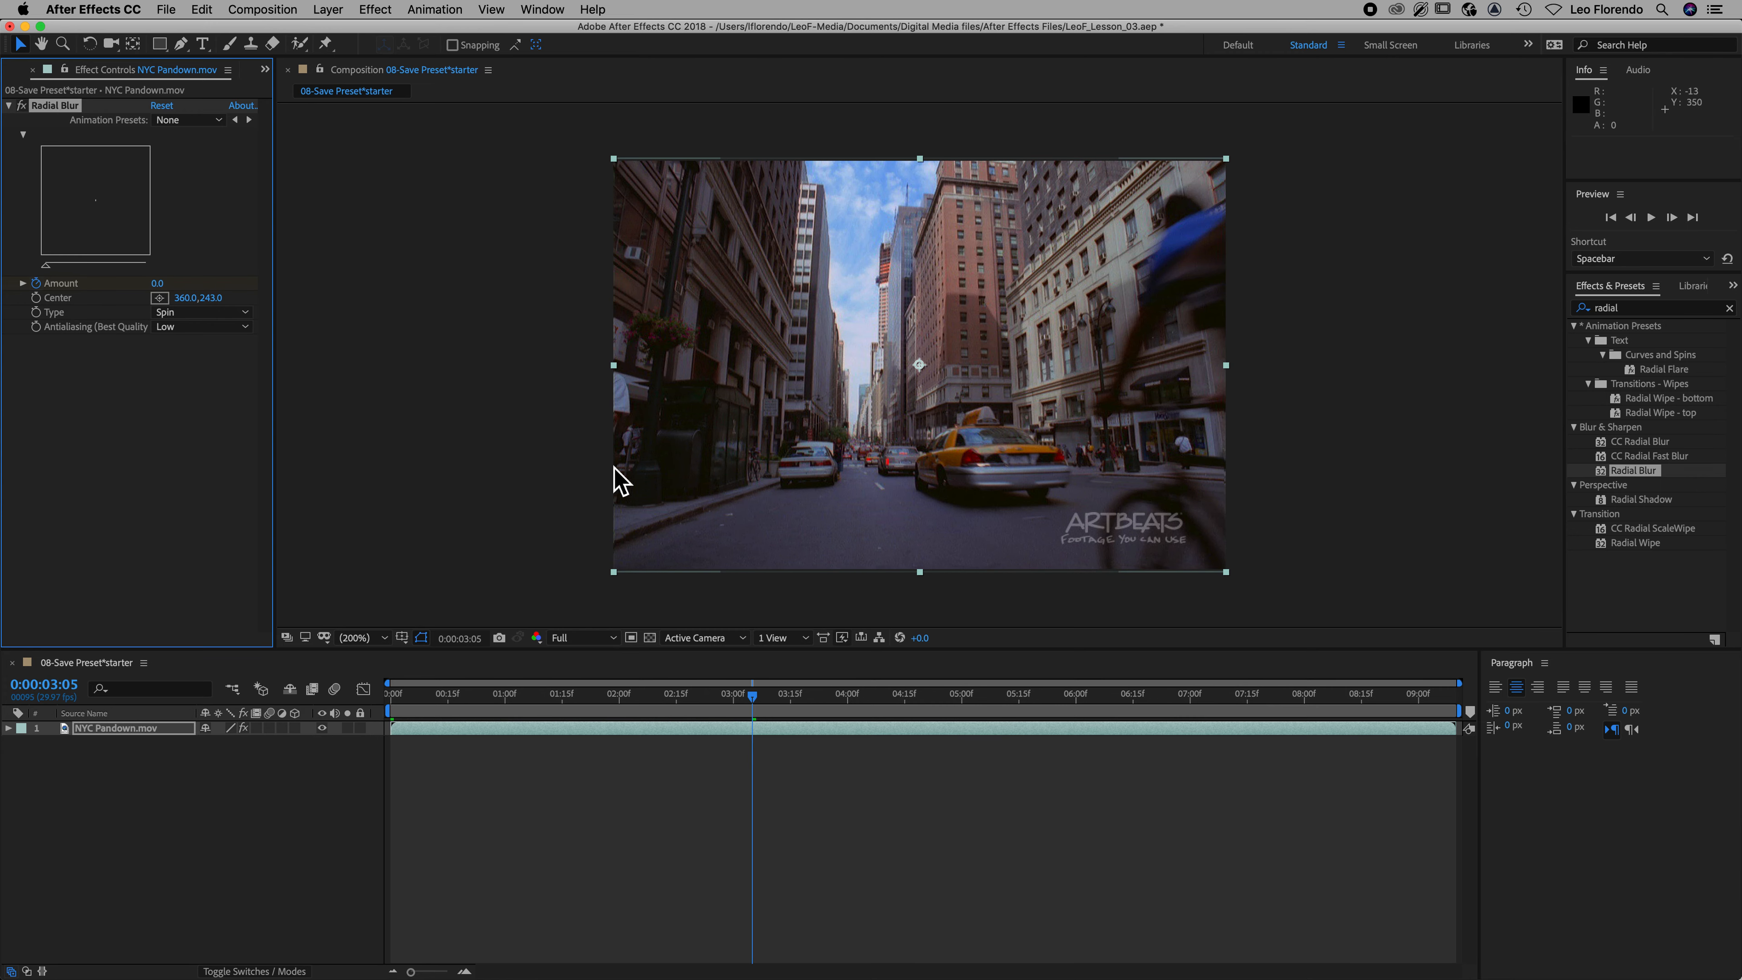
Preview the blur animation from the first frame and reveal the keyframed properties of the NYC Pandown.mov layer
drag(752, 696, 327, 718)
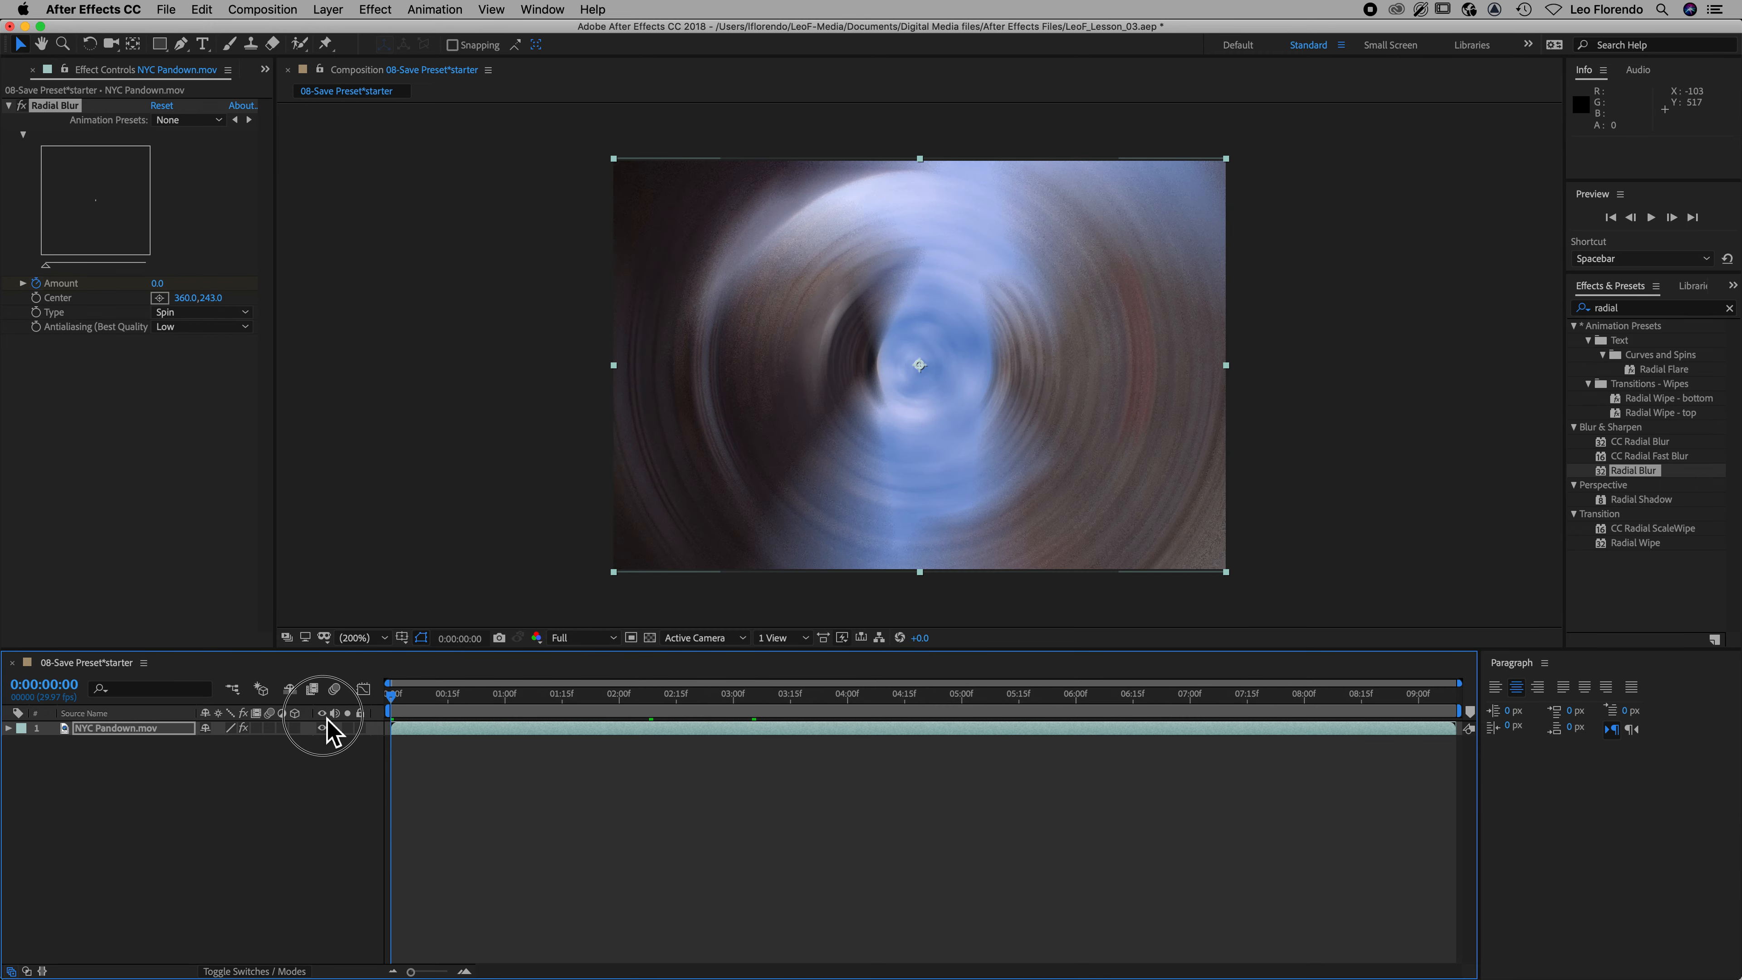
key(space)
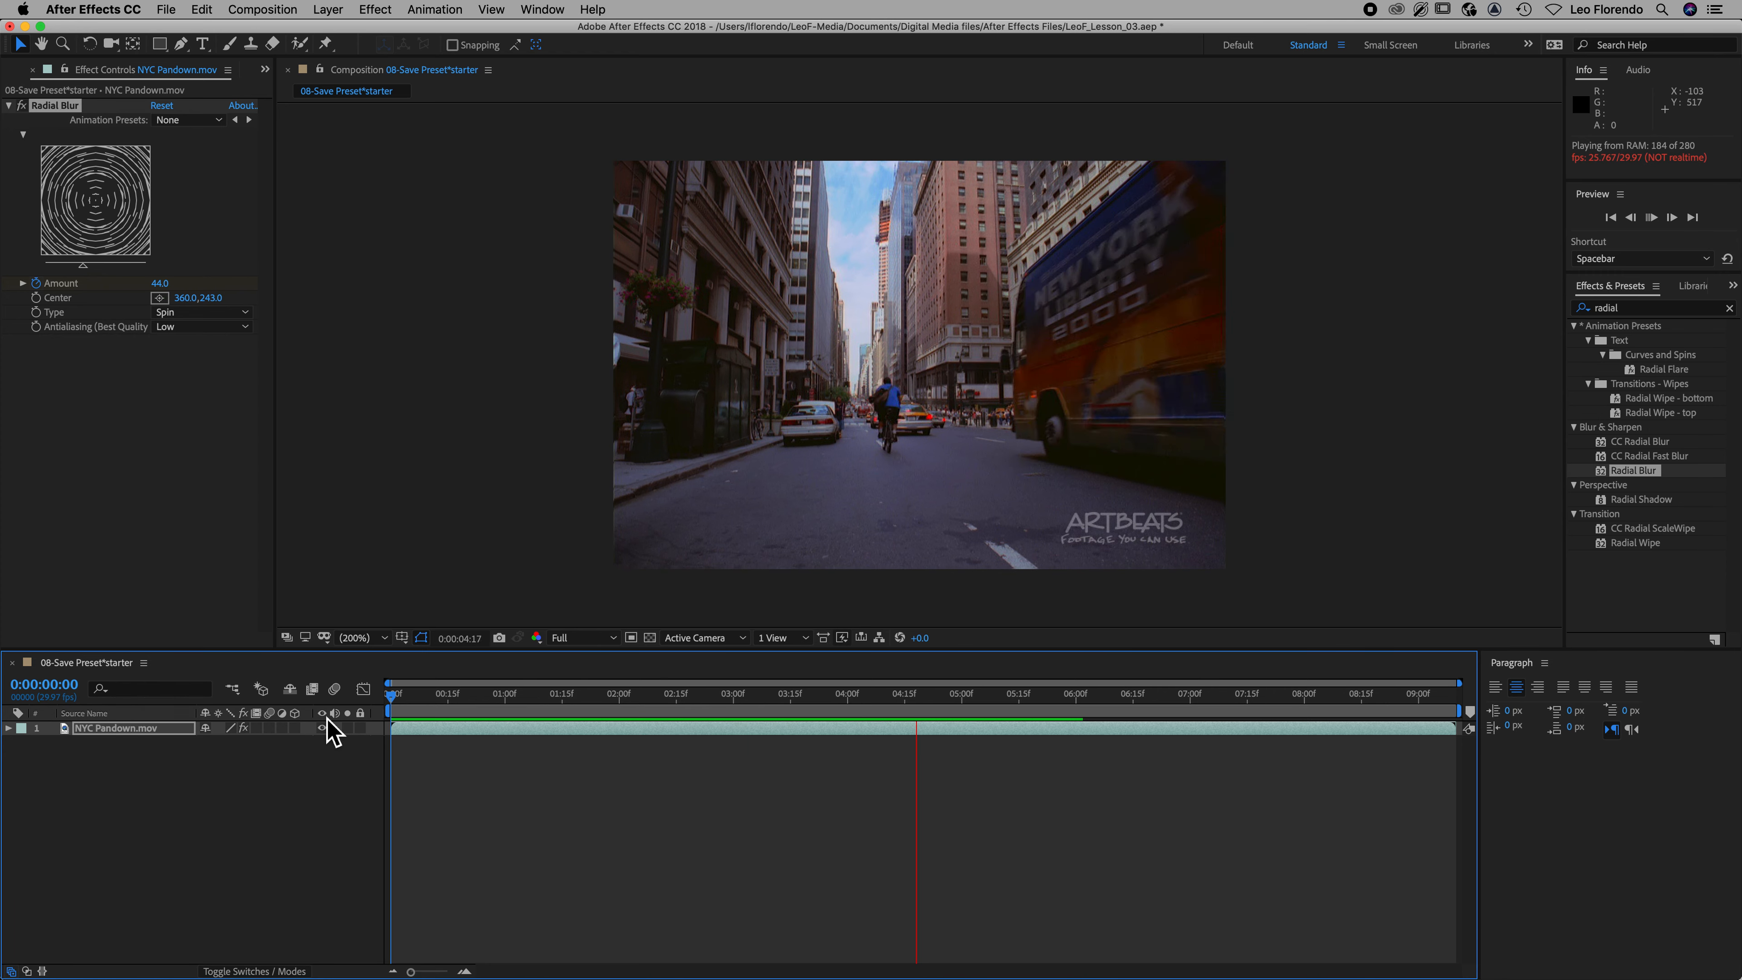
click(127, 733)
click(126, 732)
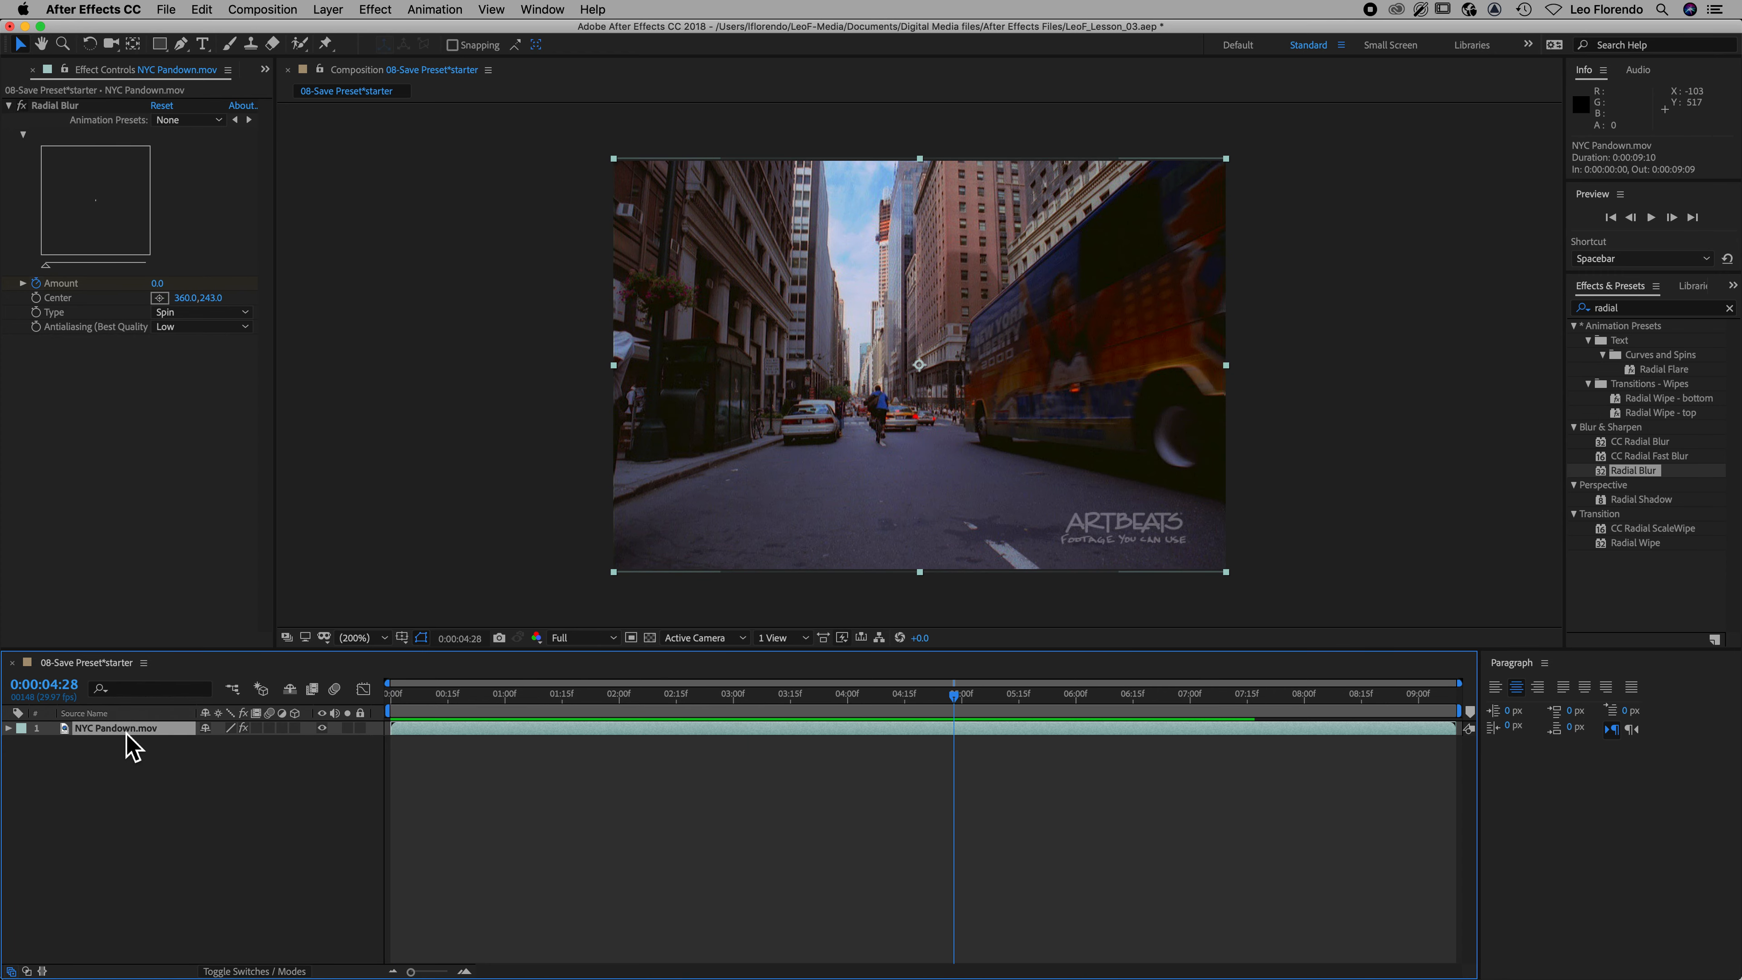
key(u)
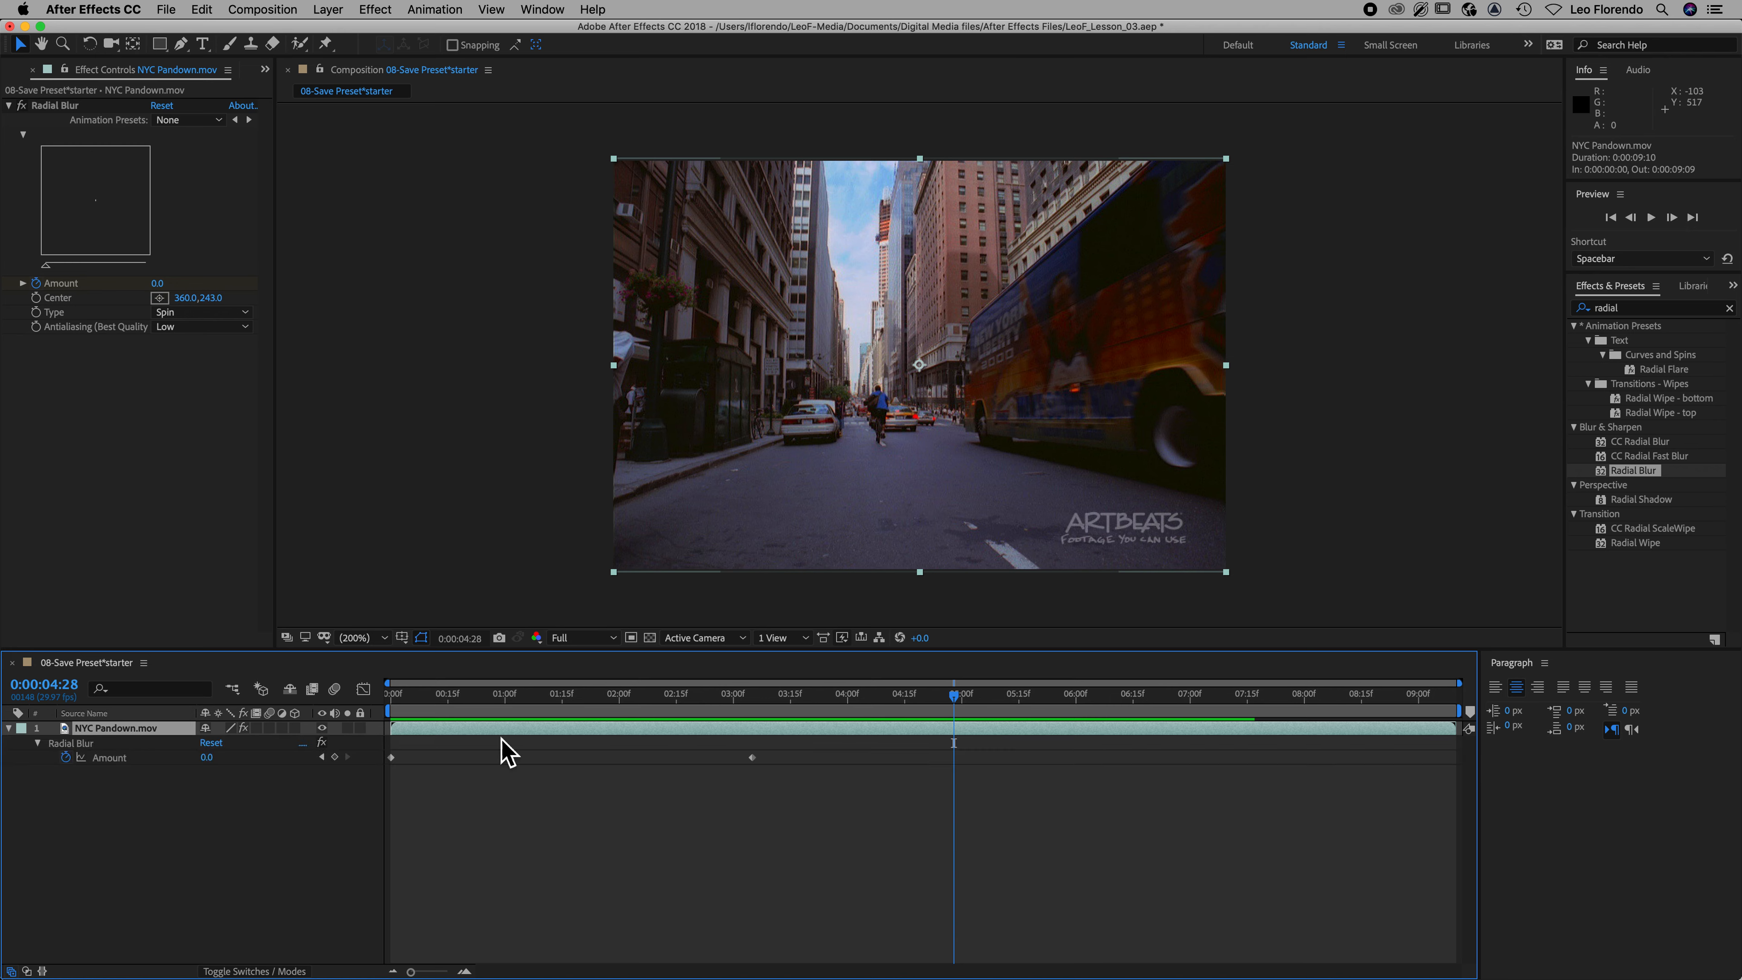
End the work area at 0:00:04:25 and trim the composition to the work area
mouse_move(957, 714)
mouse_down()
mouse_move(746, 732)
mouse_move(963, 723)
mouse_up()
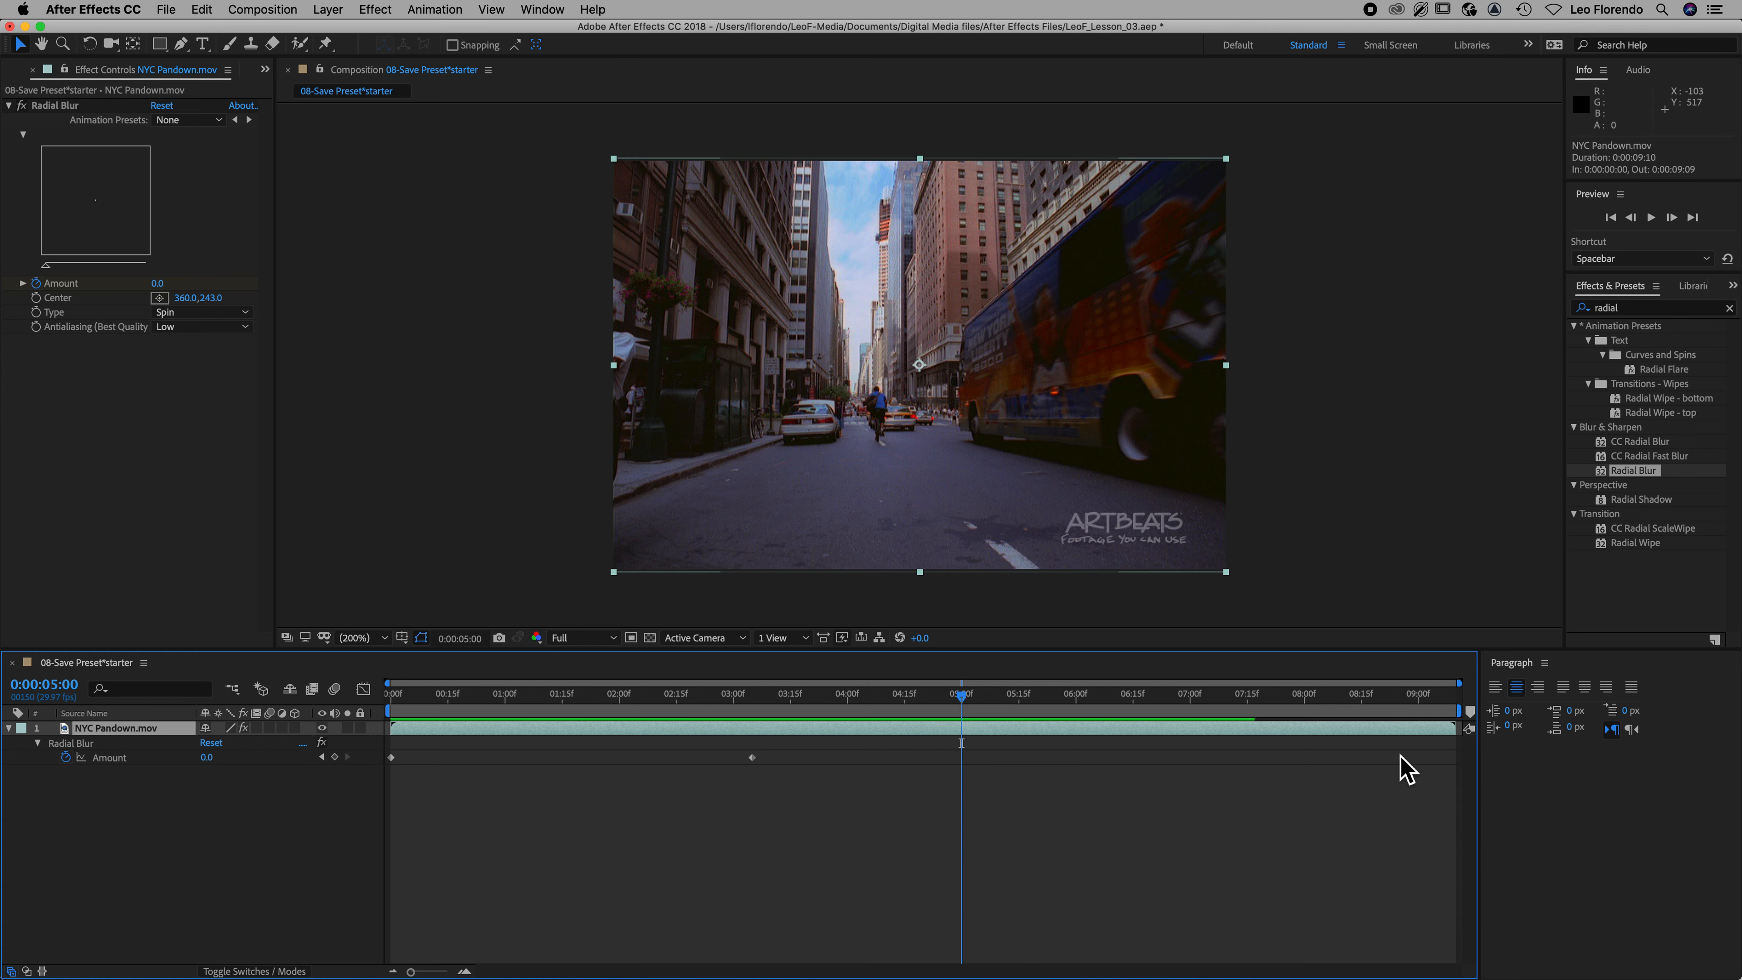
drag(964, 704, 949, 714)
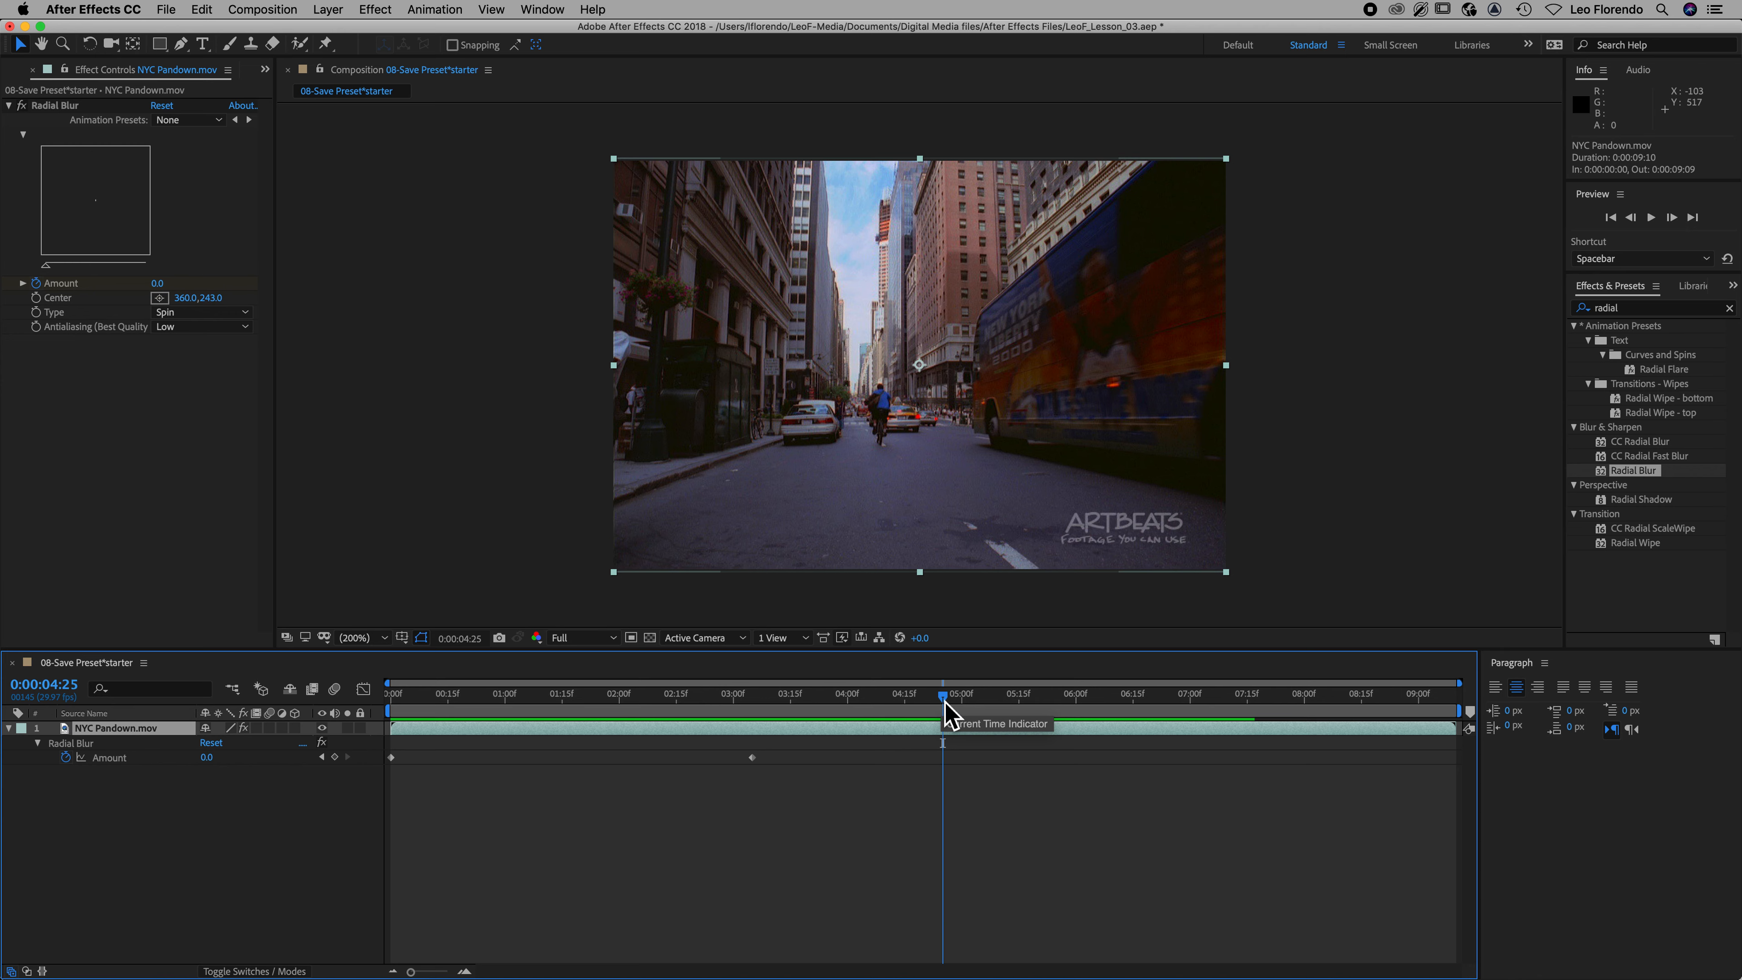
key(n)
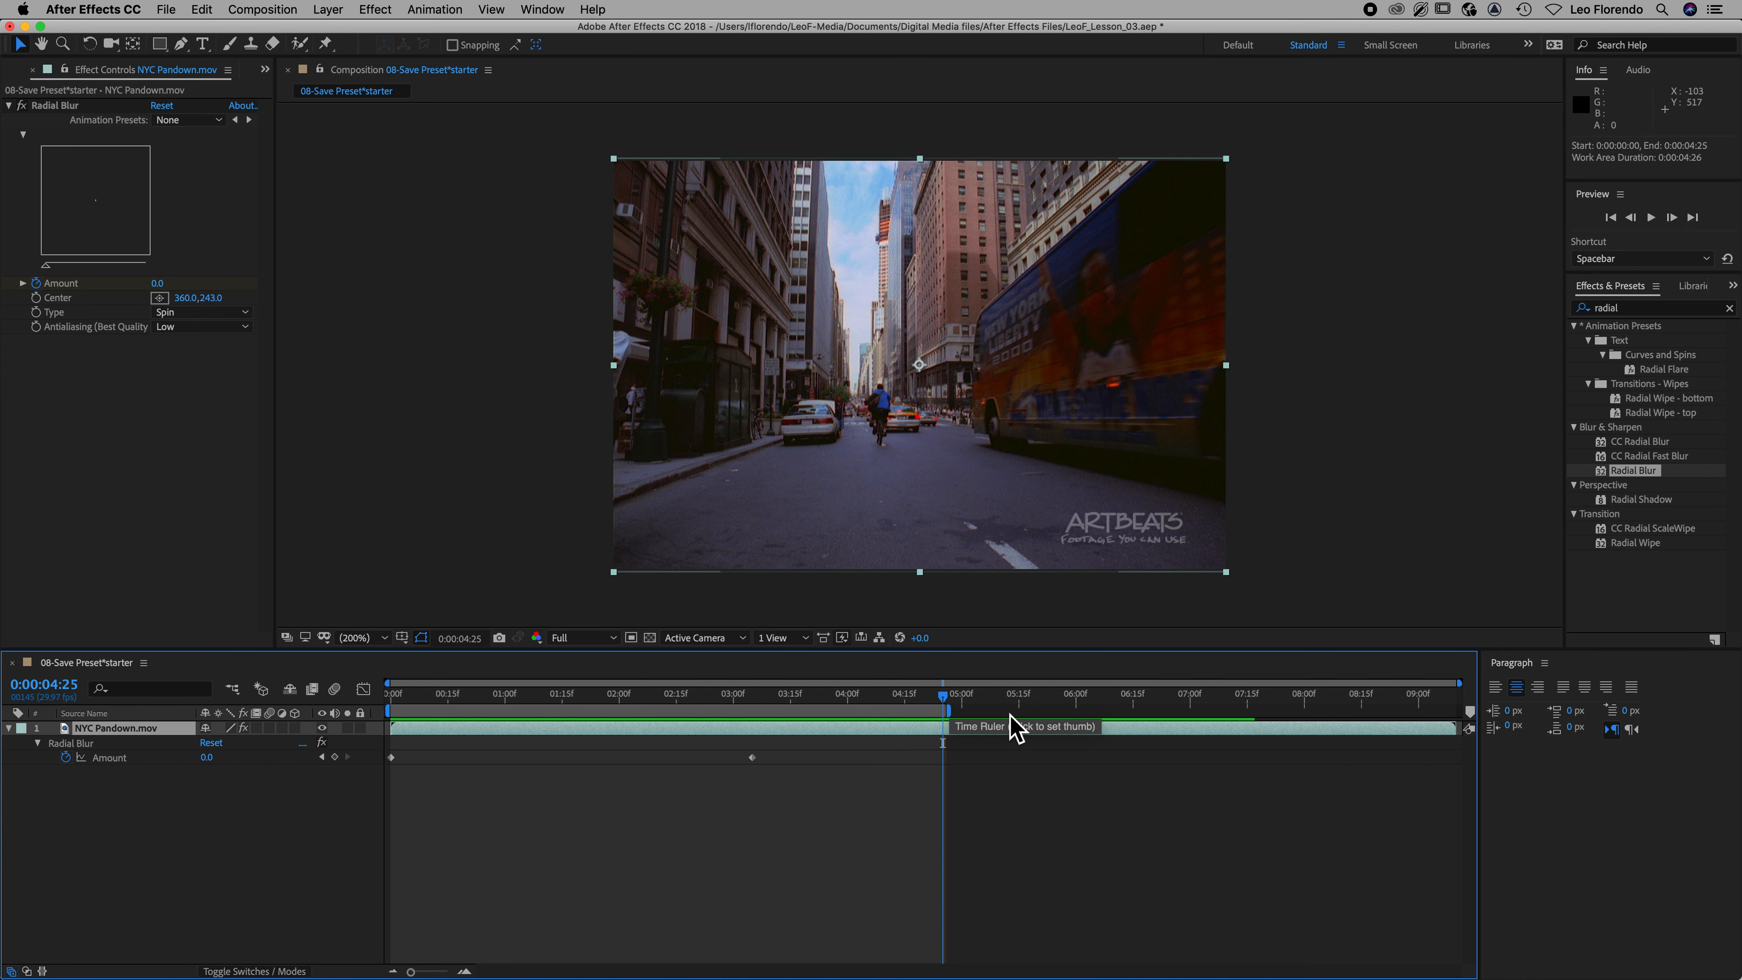
right_click(893, 715)
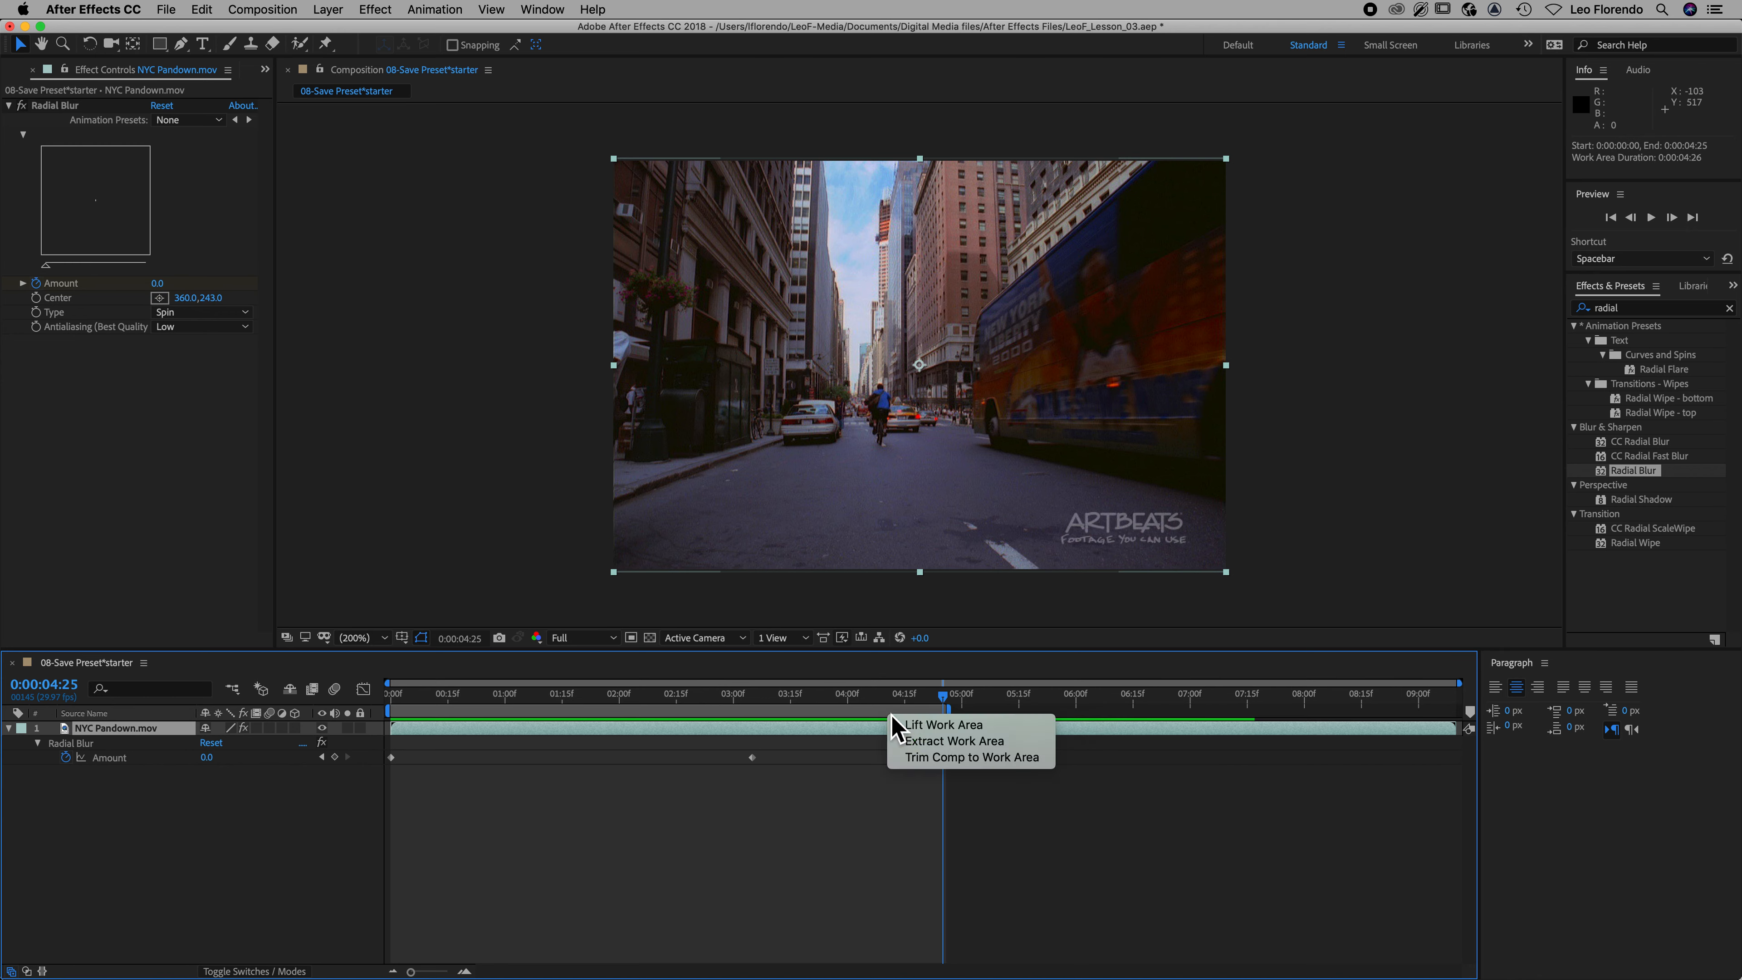
click(928, 763)
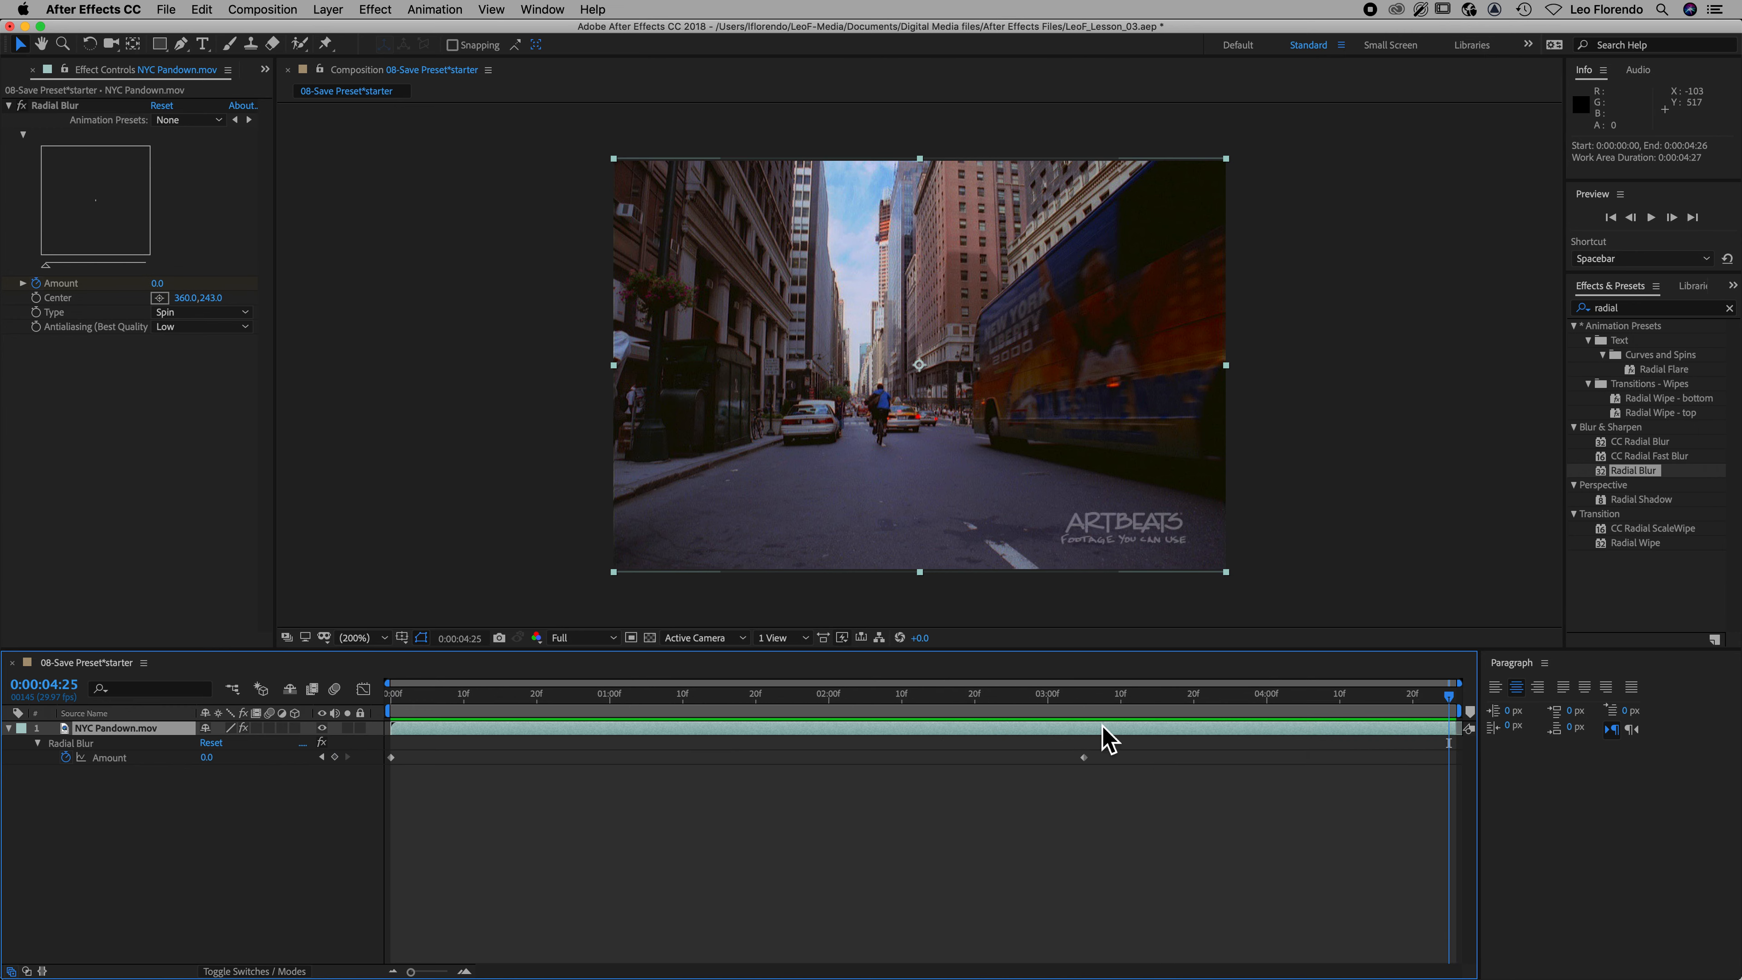
Preview the trimmed composition from the beginning, and return to the first frame
drag(1450, 699, 282, 747)
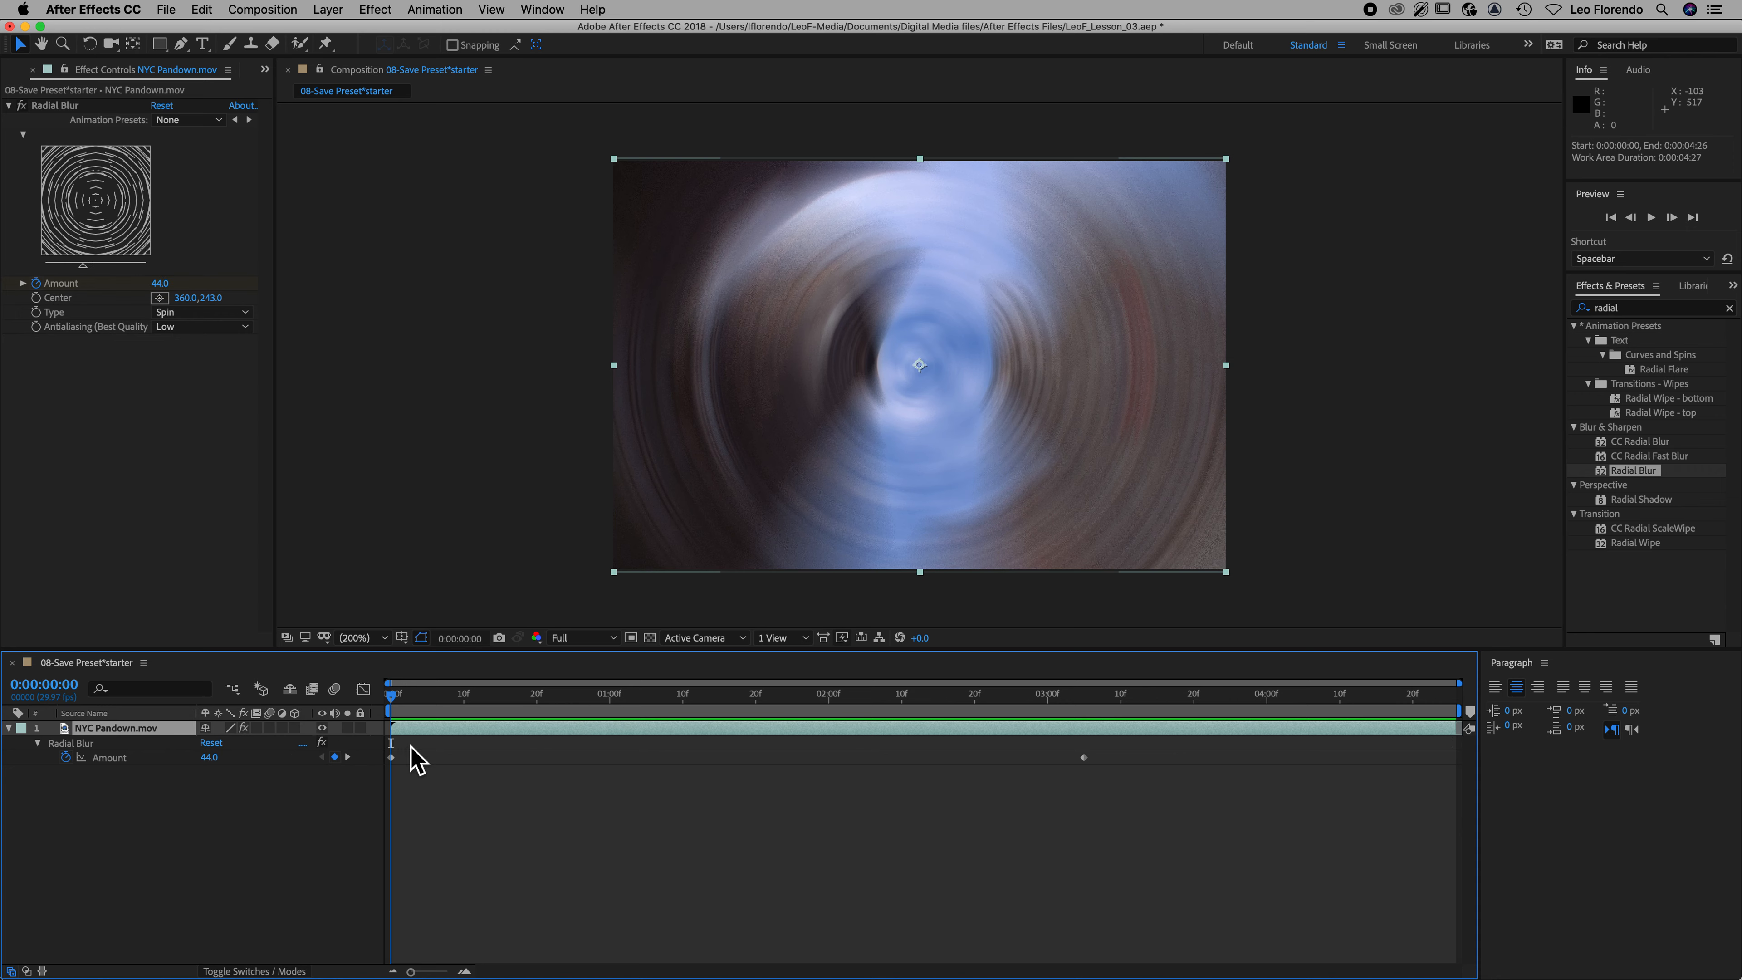
key(space)
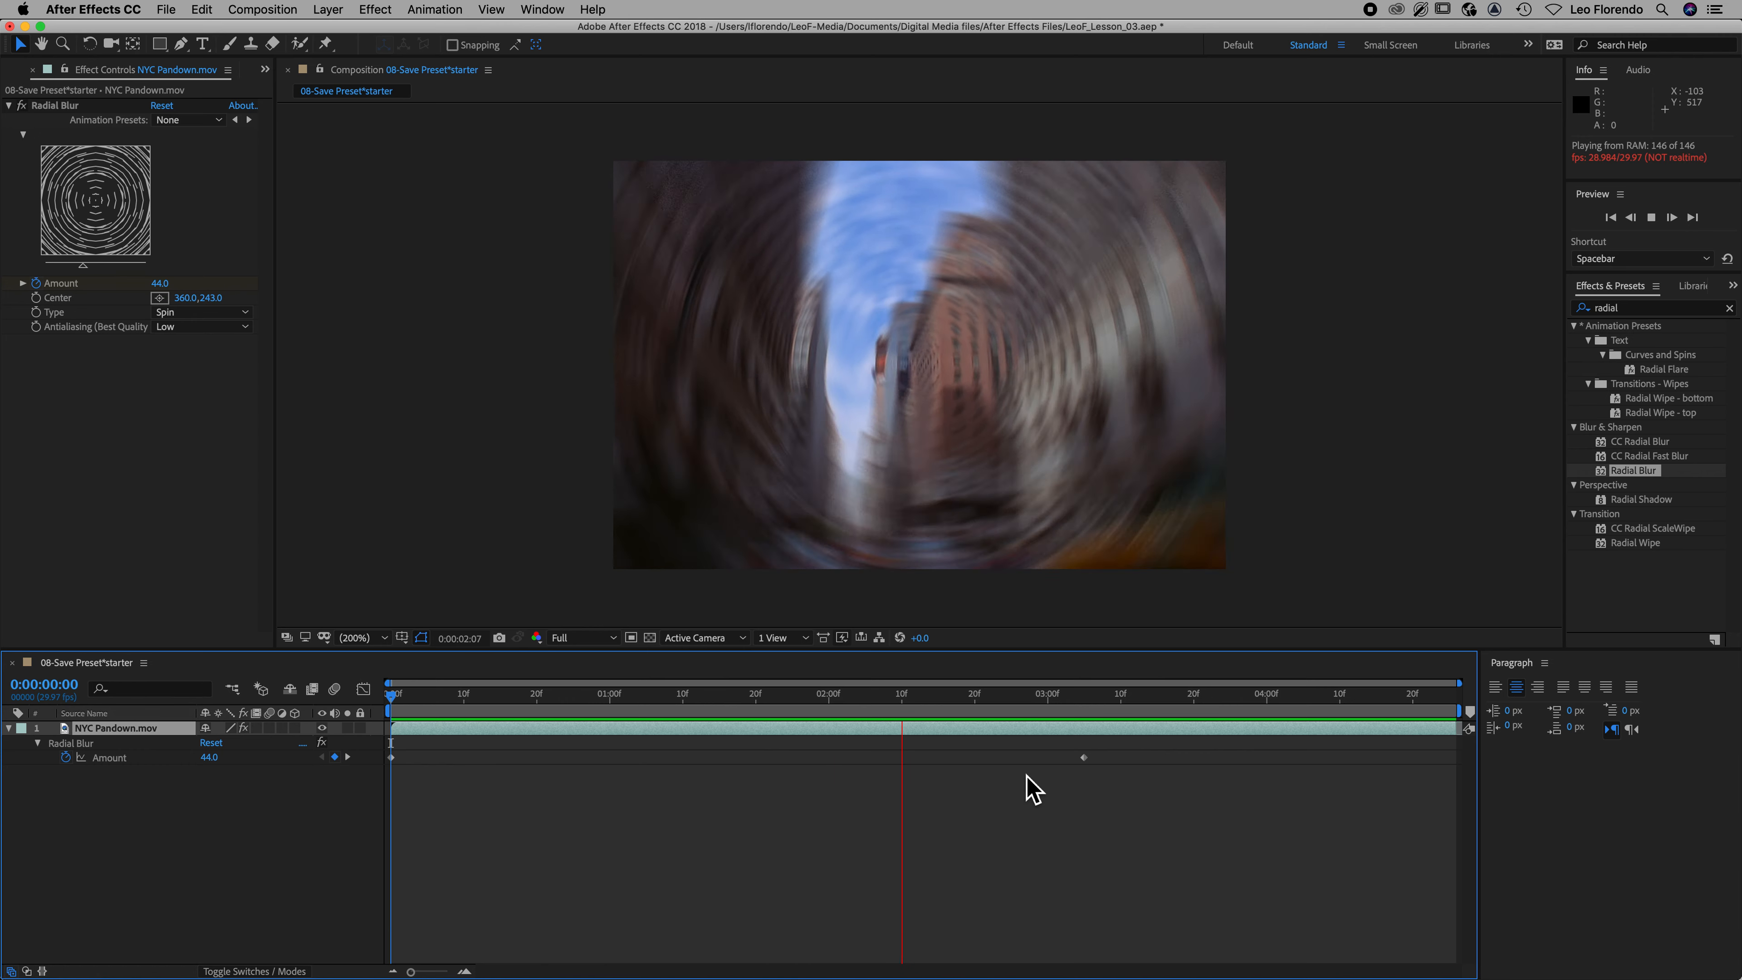
key(space)
drag(1142, 707, 382, 771)
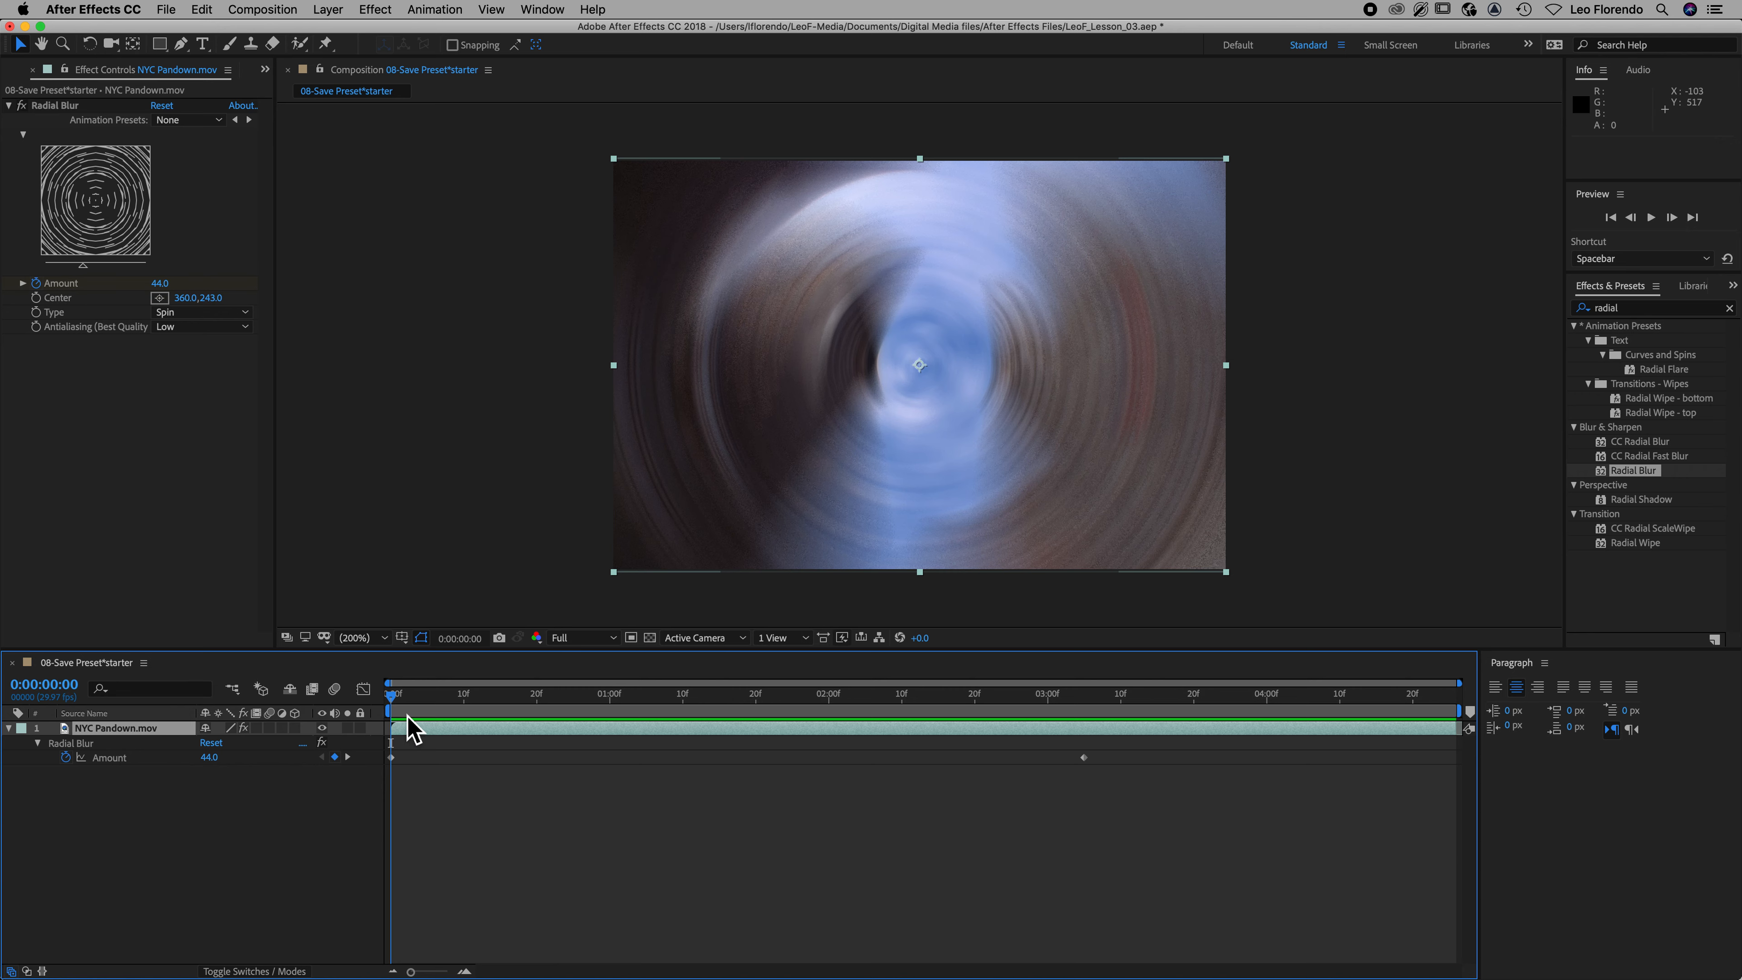
drag(395, 696, 334, 748)
Search the effects for "tint" and apply the Color Correction Tint effect to the footage
click(1645, 321)
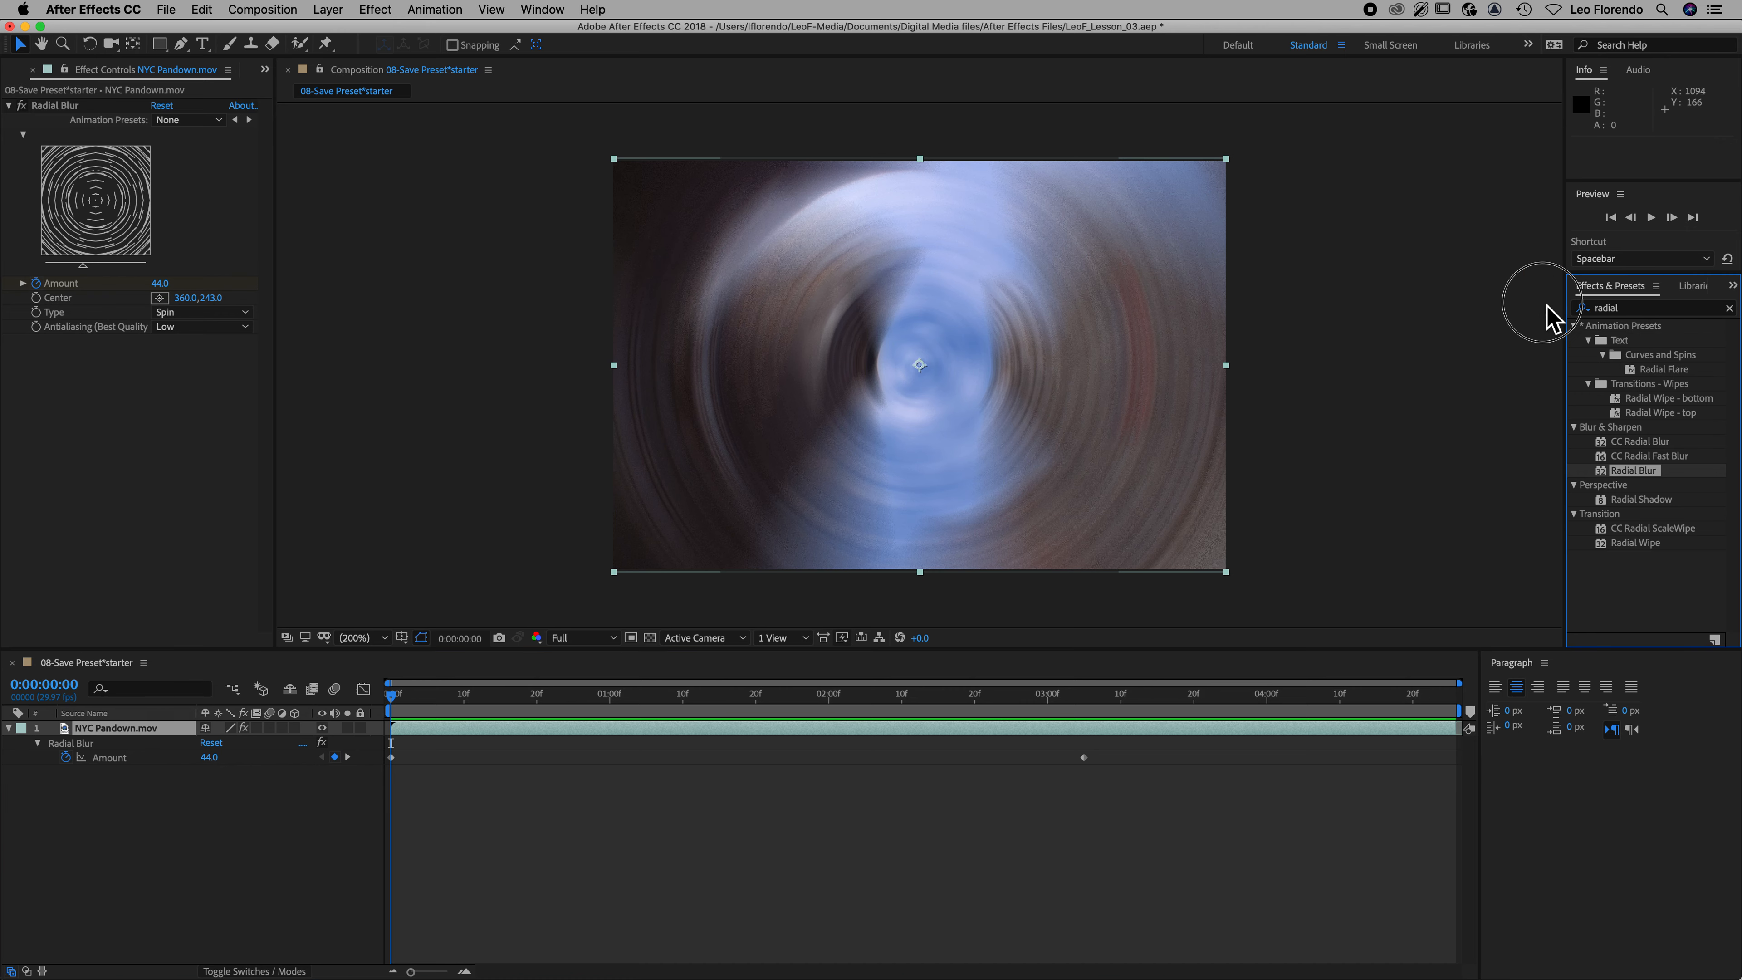
click(1631, 309)
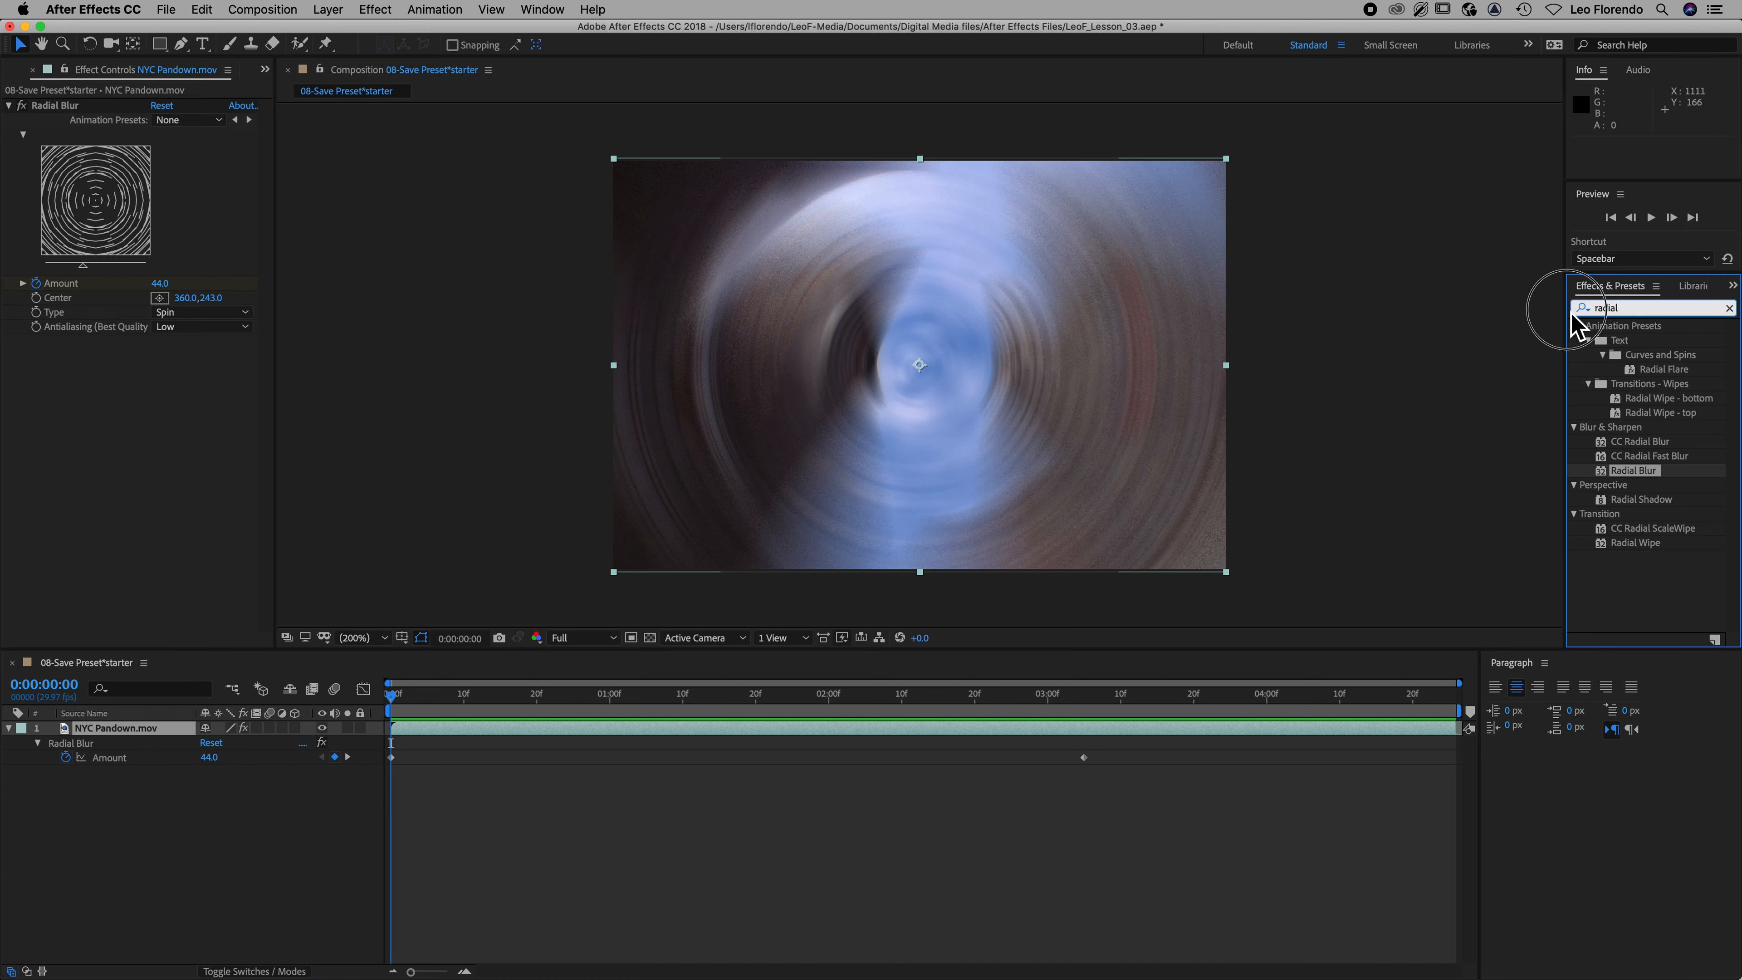
drag(1618, 308, 1568, 309)
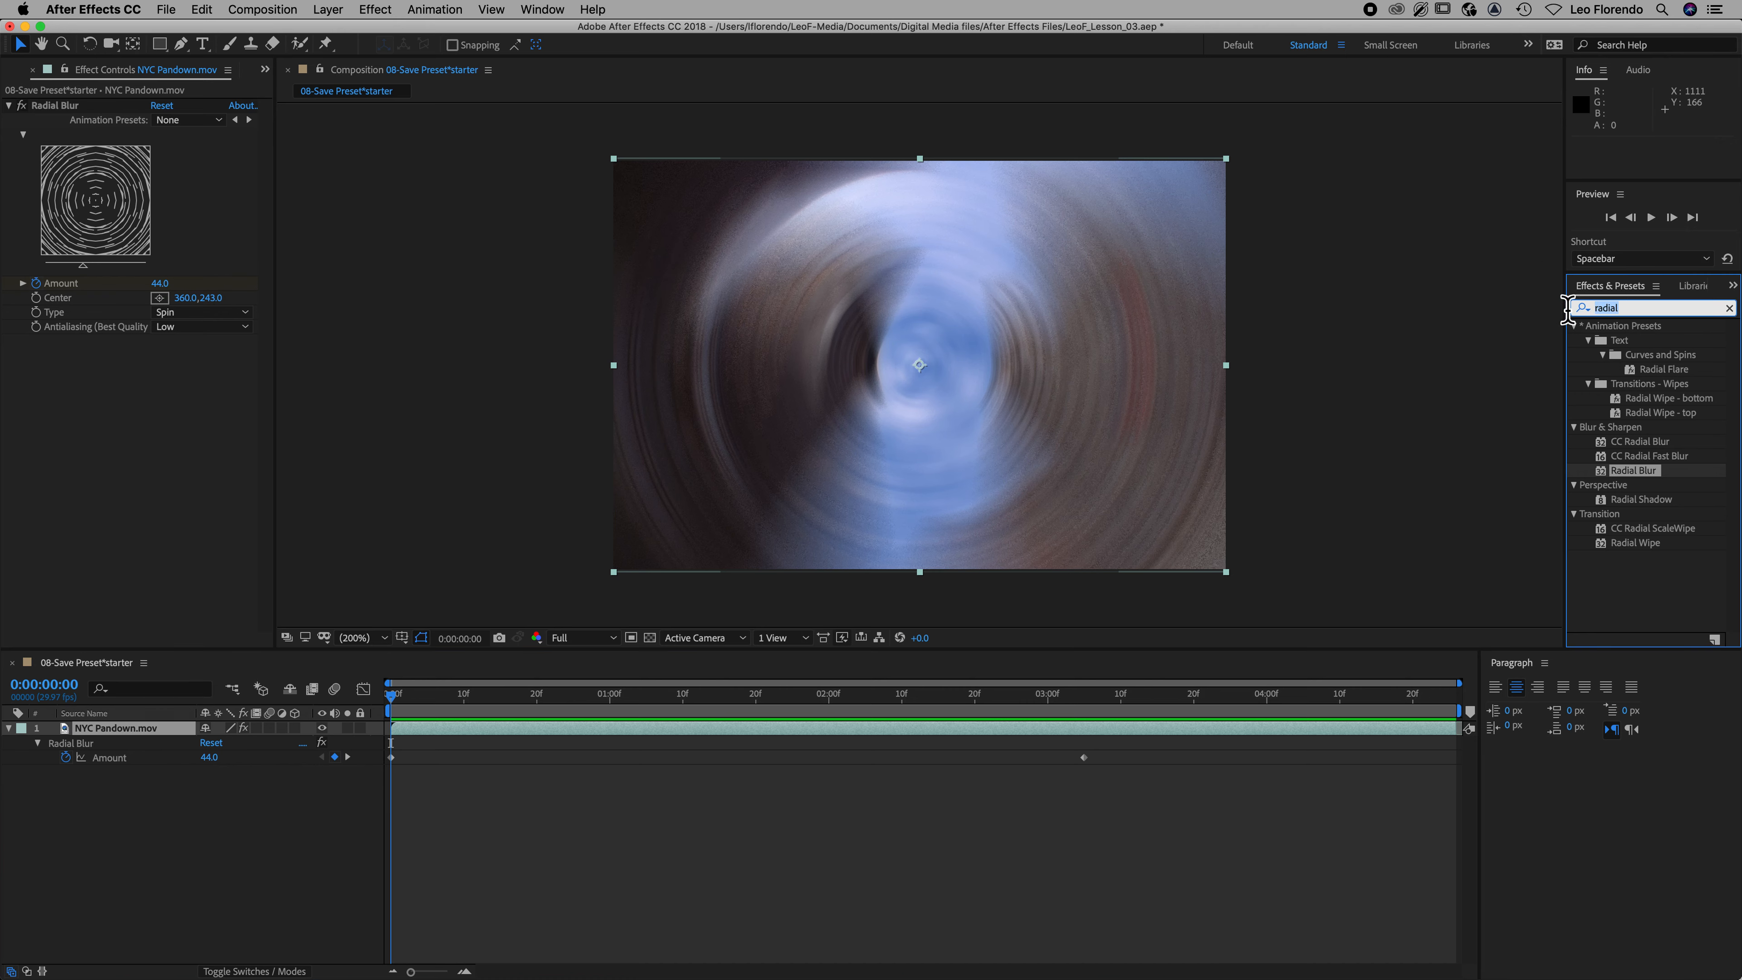
text(tint)
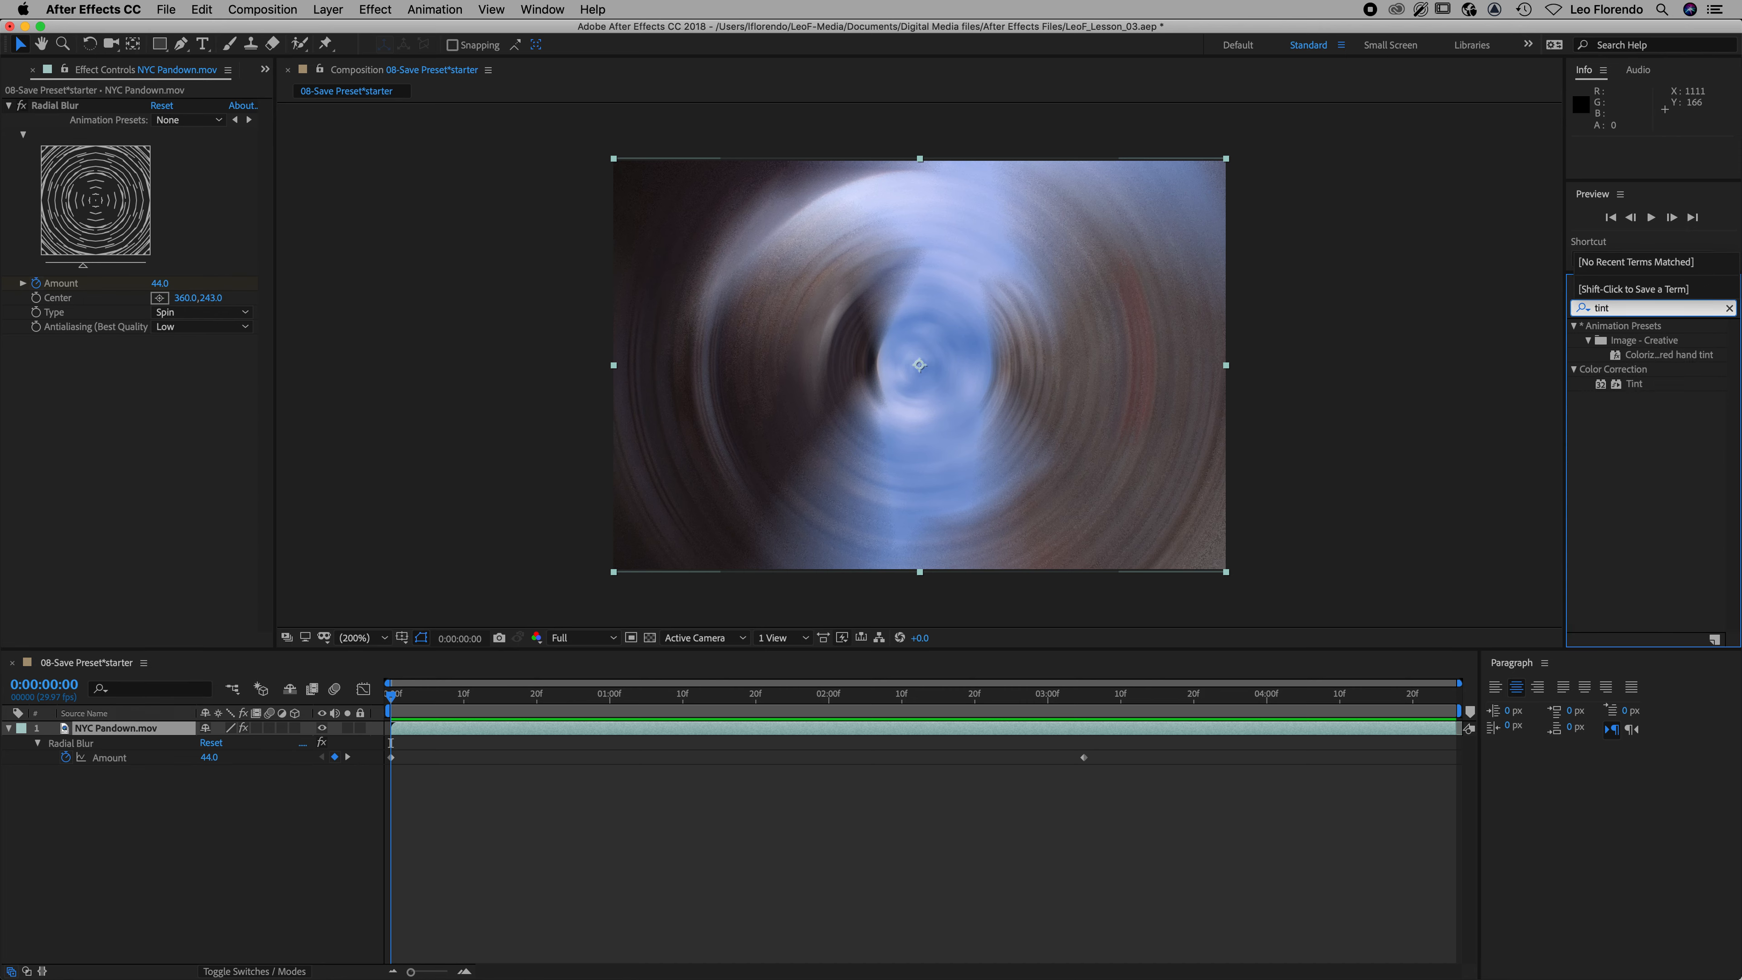
click(1638, 386)
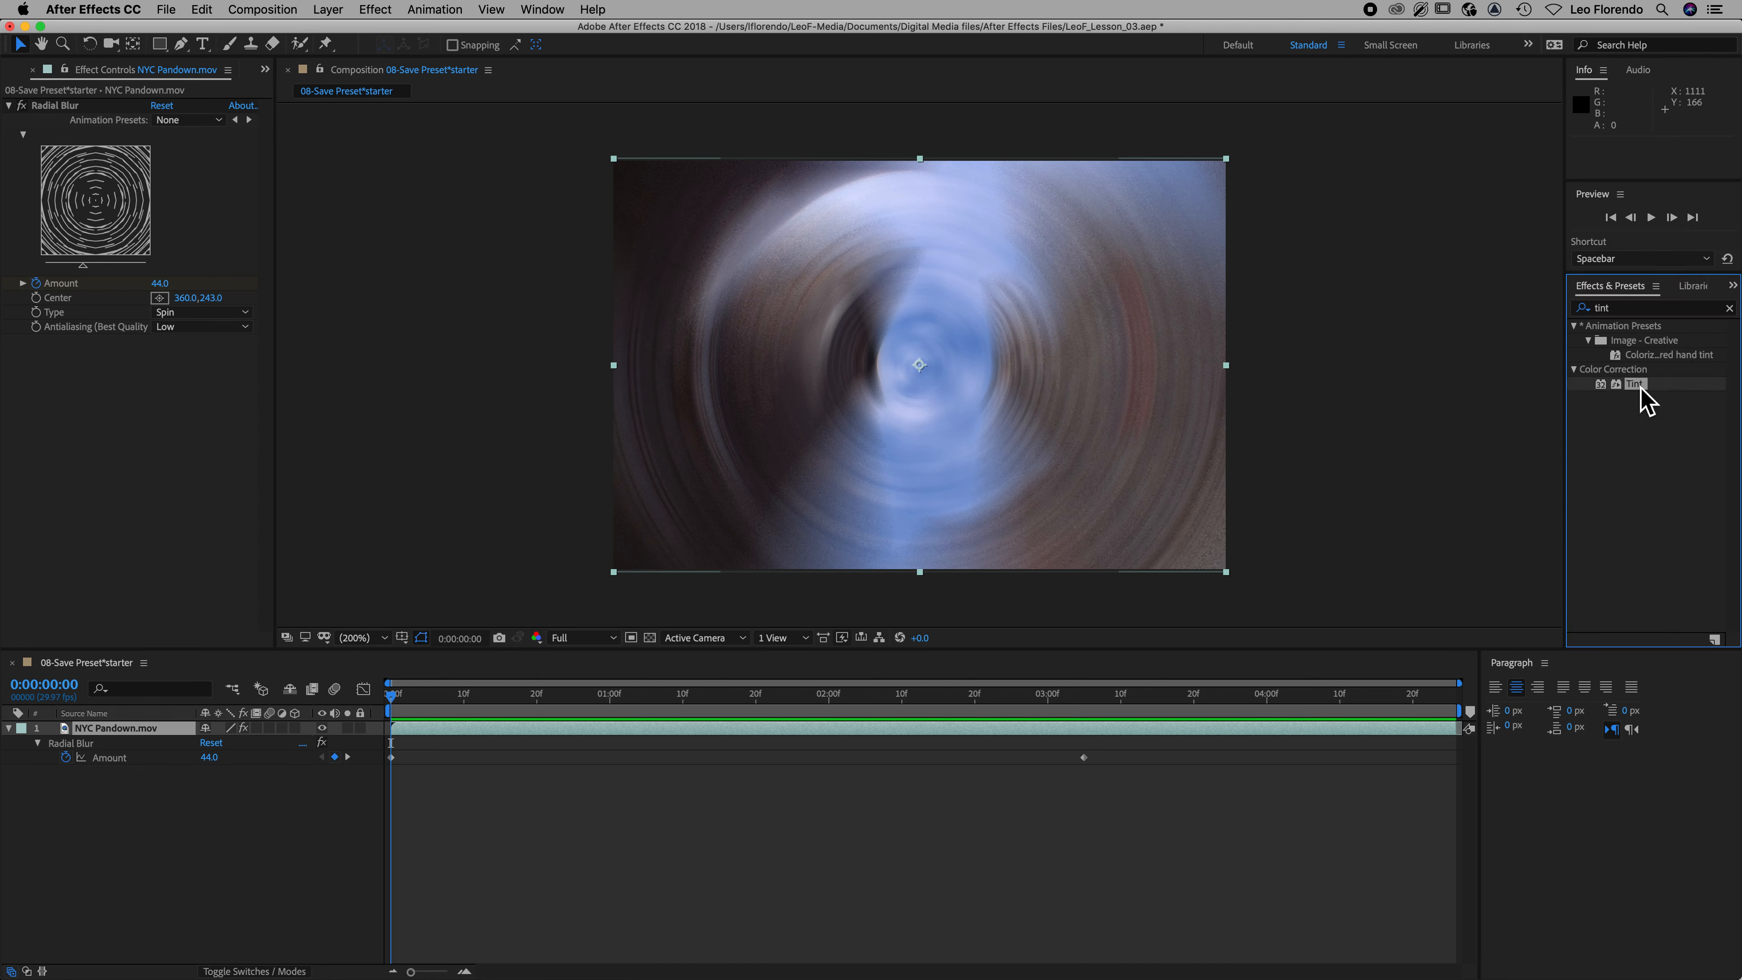
drag(1639, 389, 1048, 391)
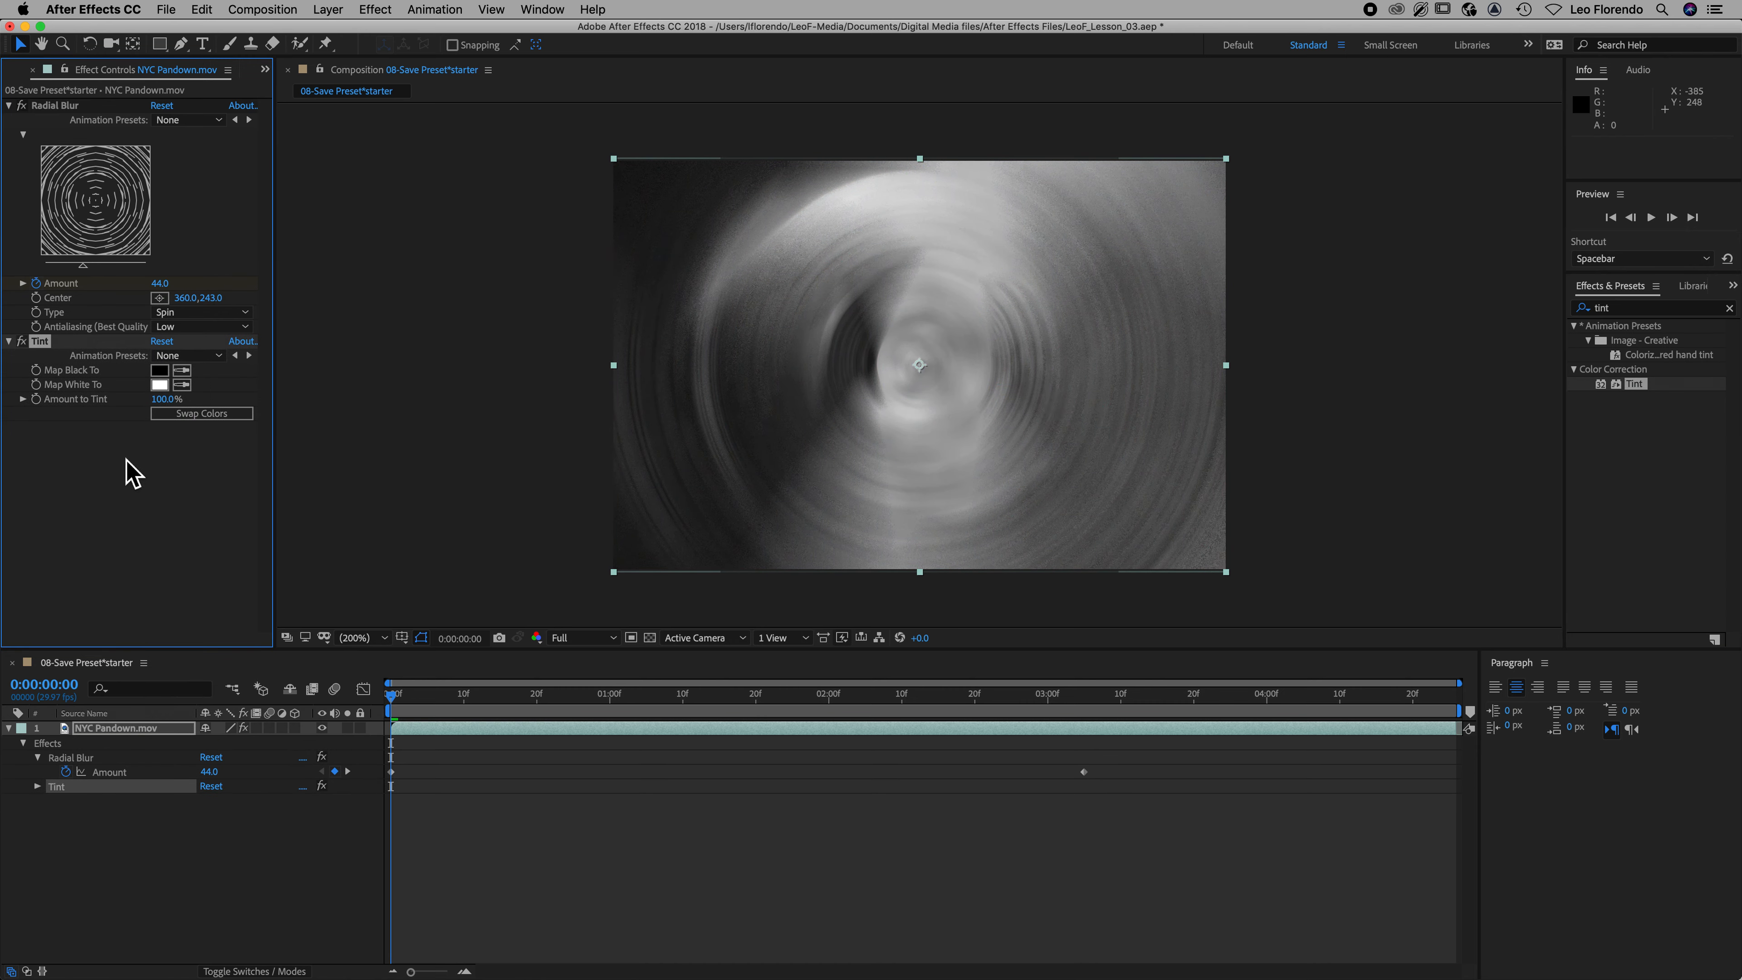
Keyframe Amount to Tint at 100% on the first frame and at 0% on the second blur keyframe at 0:00:03:05
click(416, 700)
drag(417, 701, 256, 739)
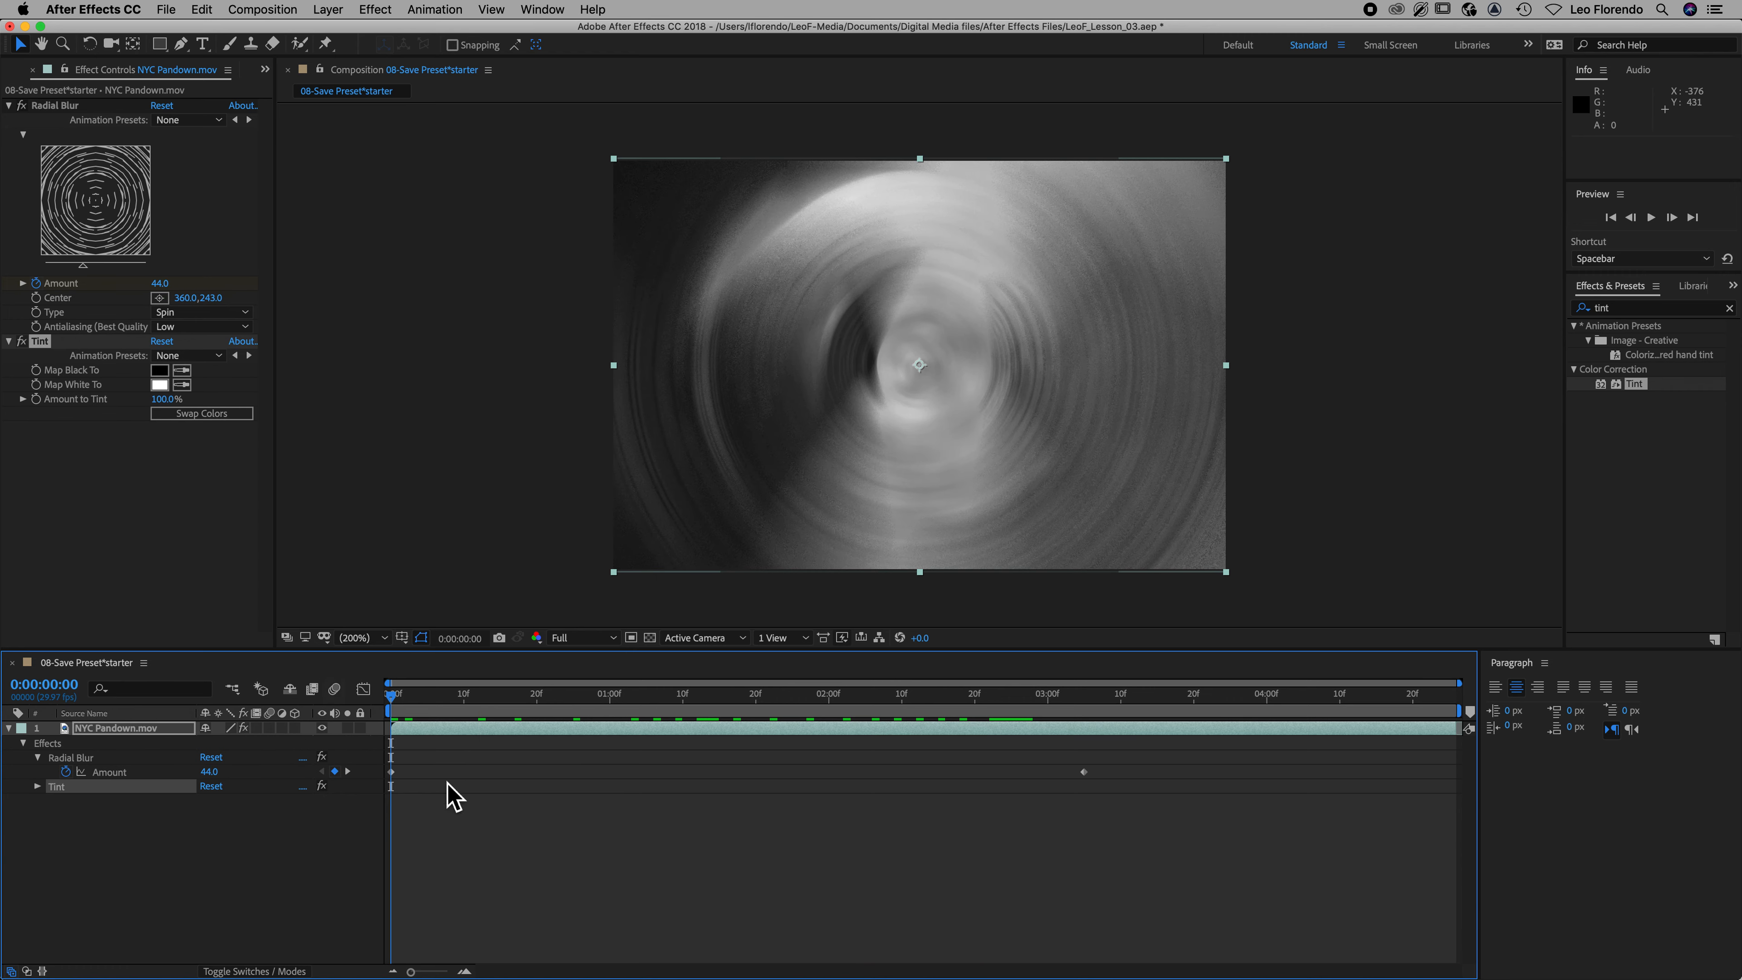
drag(398, 712, 493, 711)
key(Home)
click(39, 410)
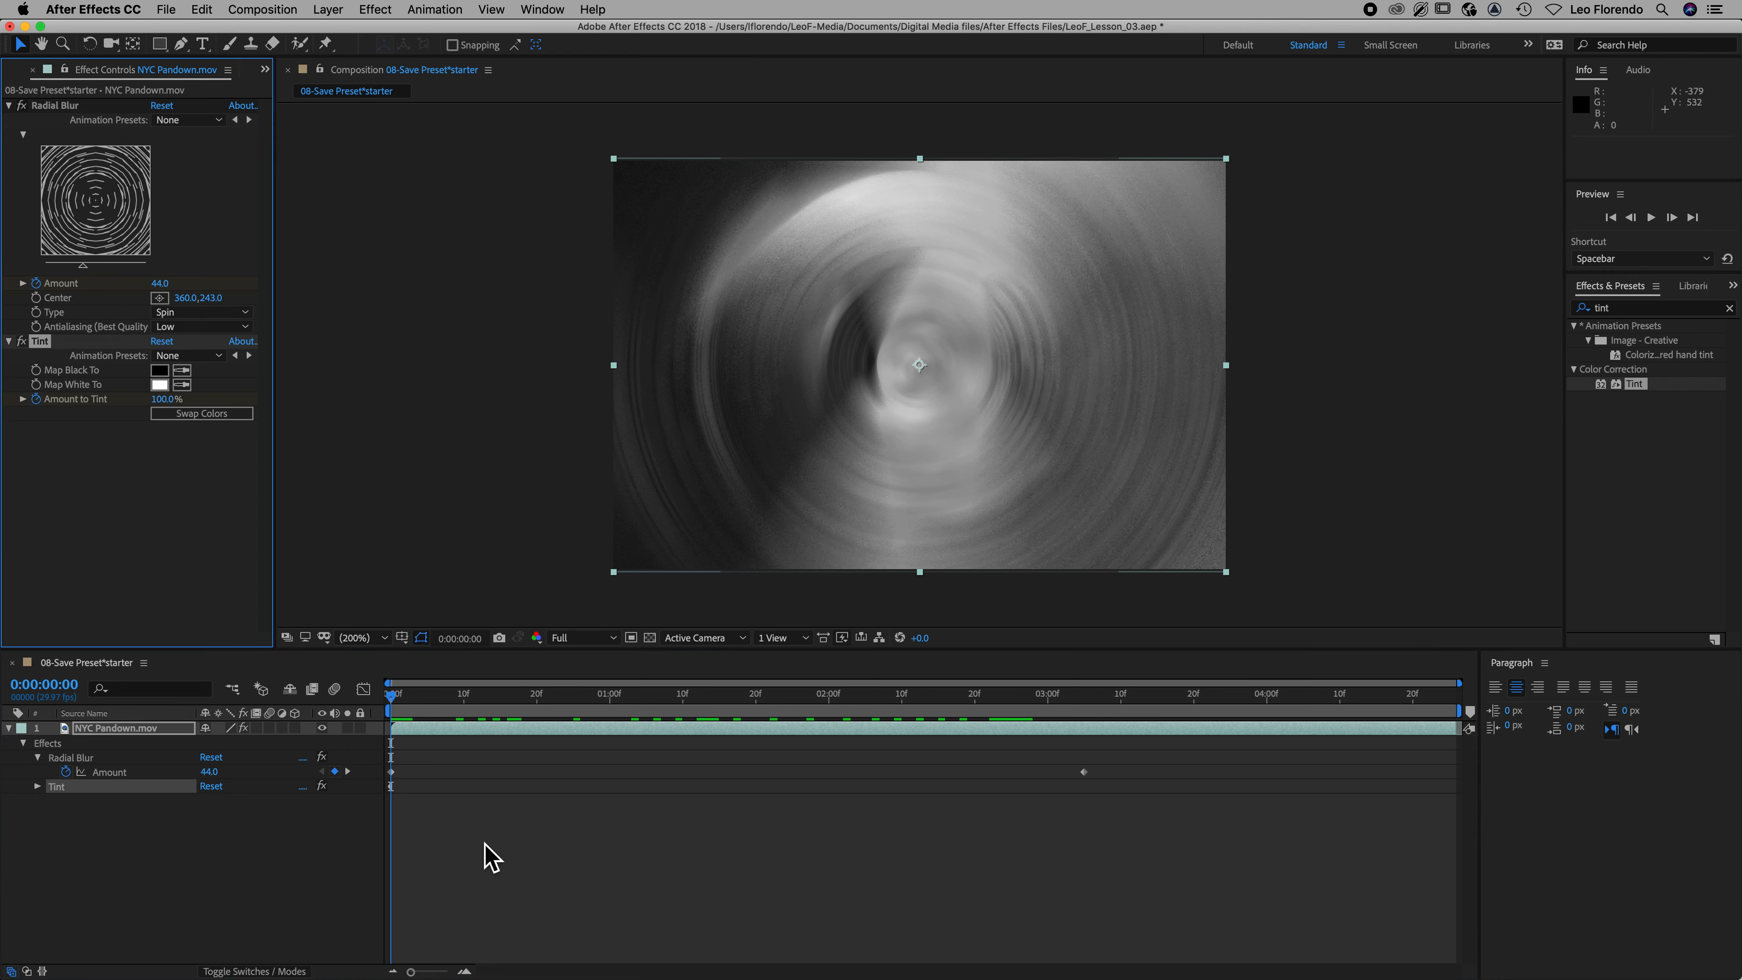
click(348, 771)
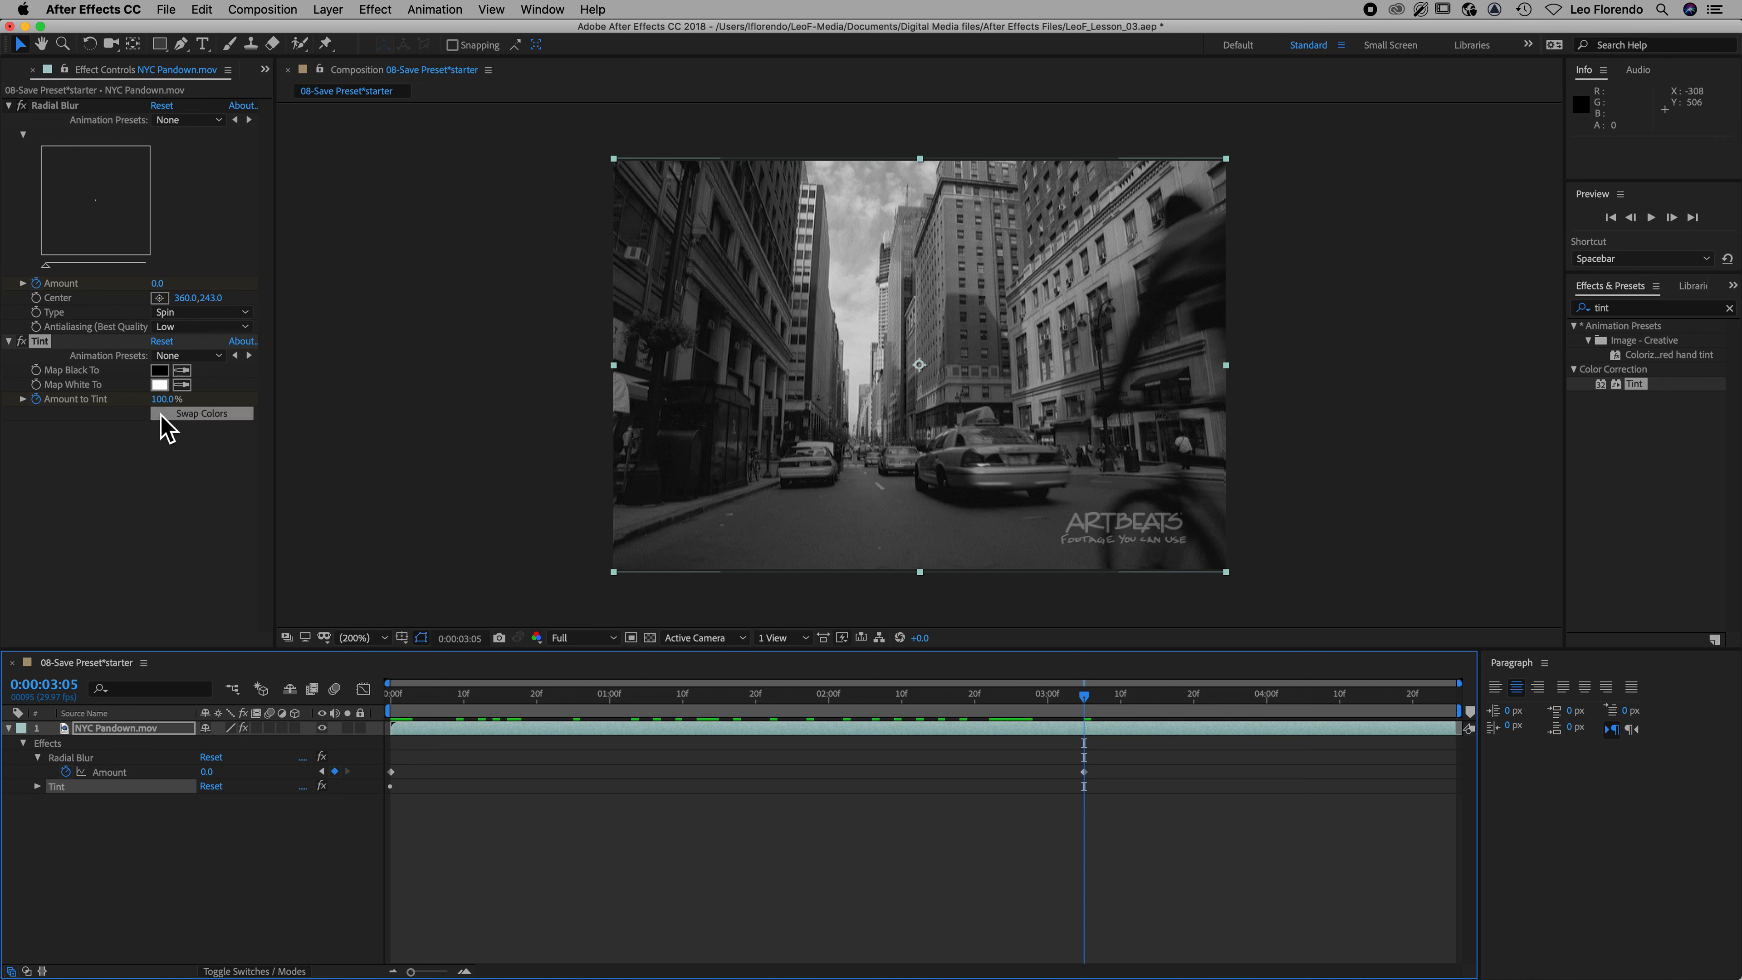
click(163, 399)
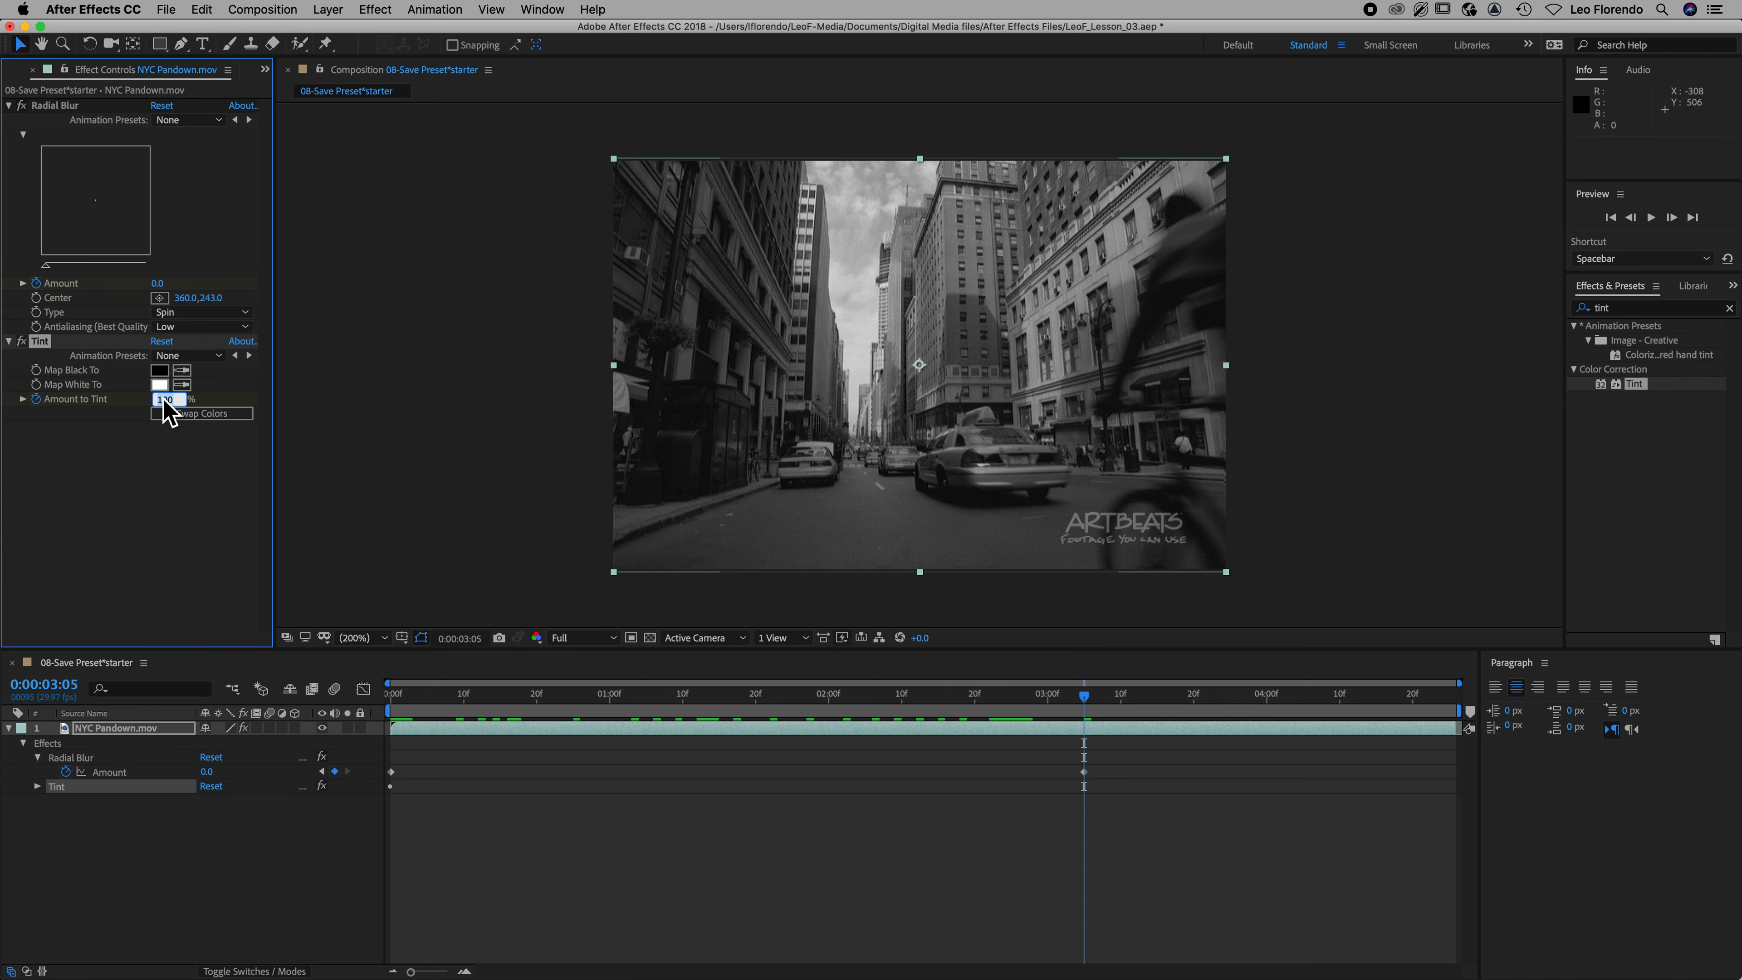
key(Return)
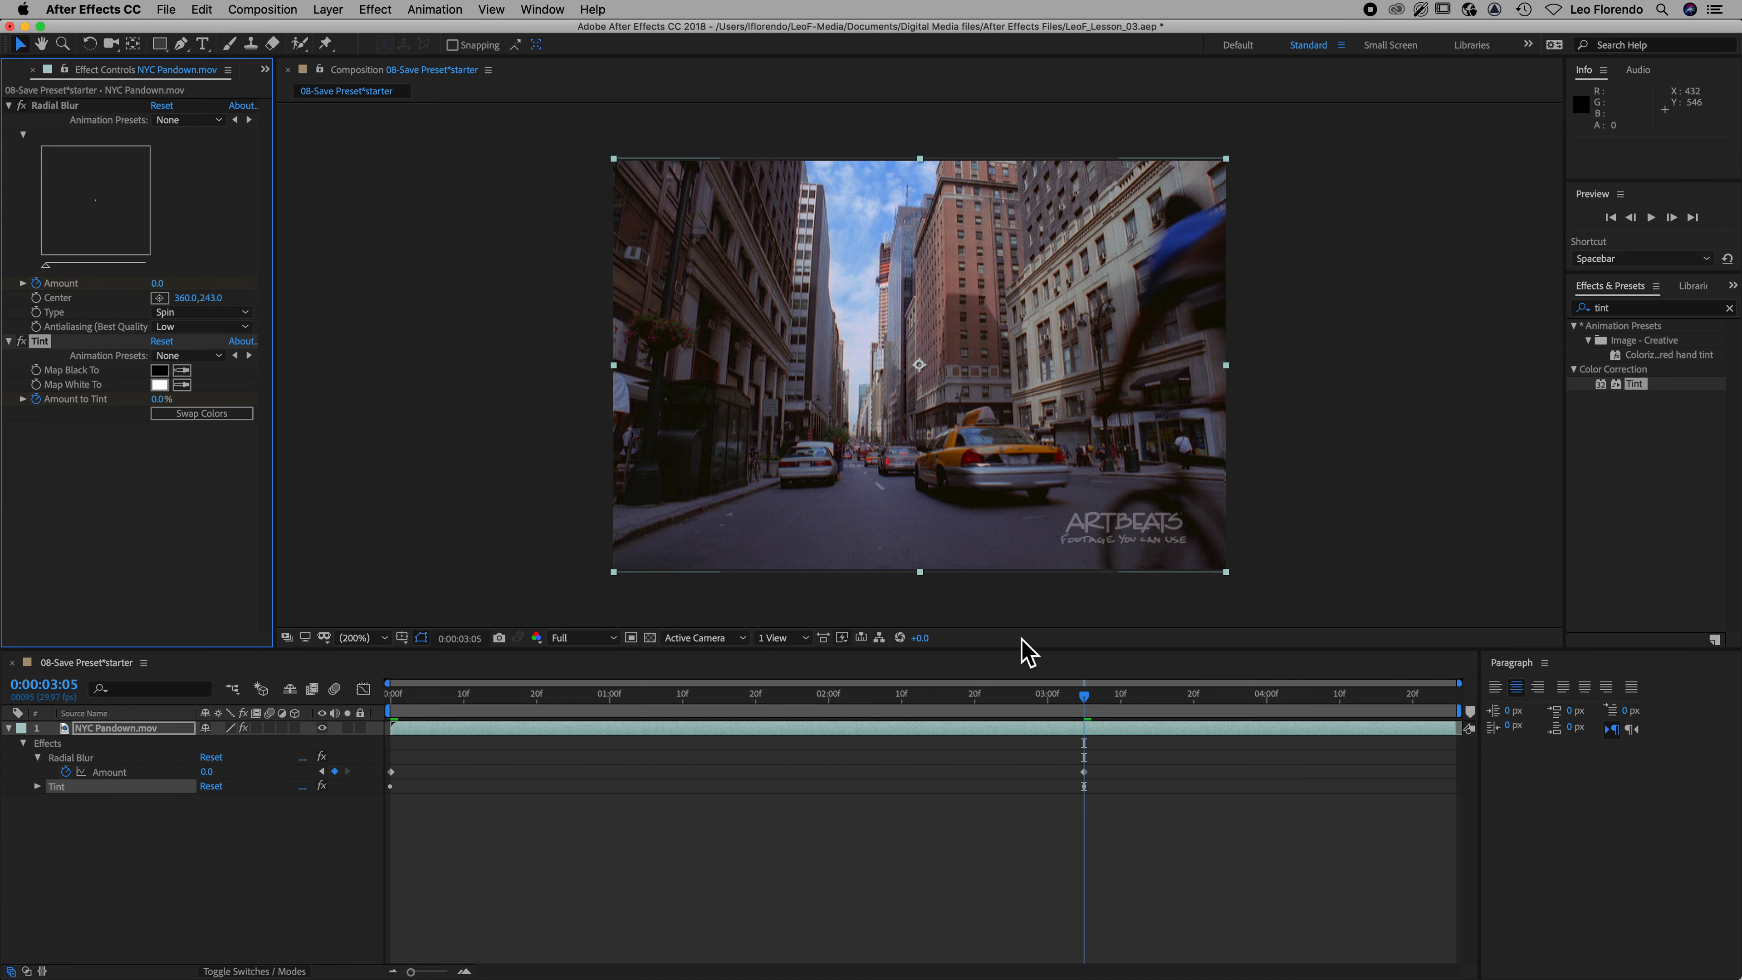
Preview the combined blur and tint animation from the first frame, and deselect the layer
drag(1088, 699, 306, 753)
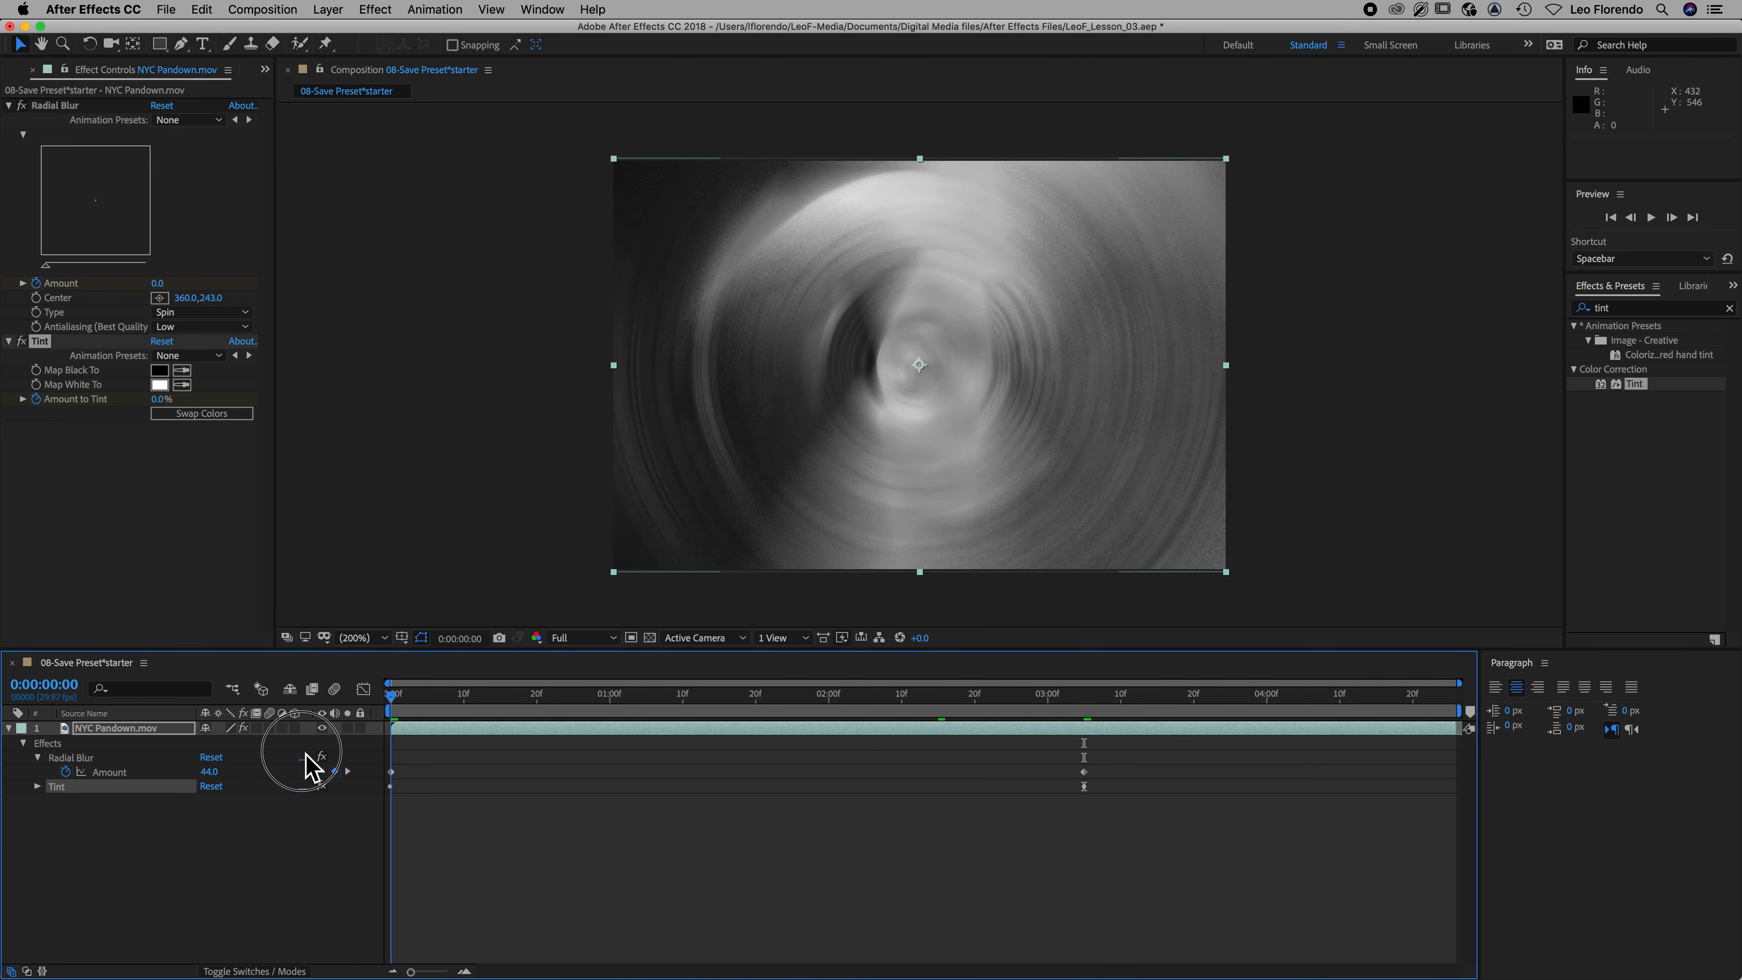
key(space)
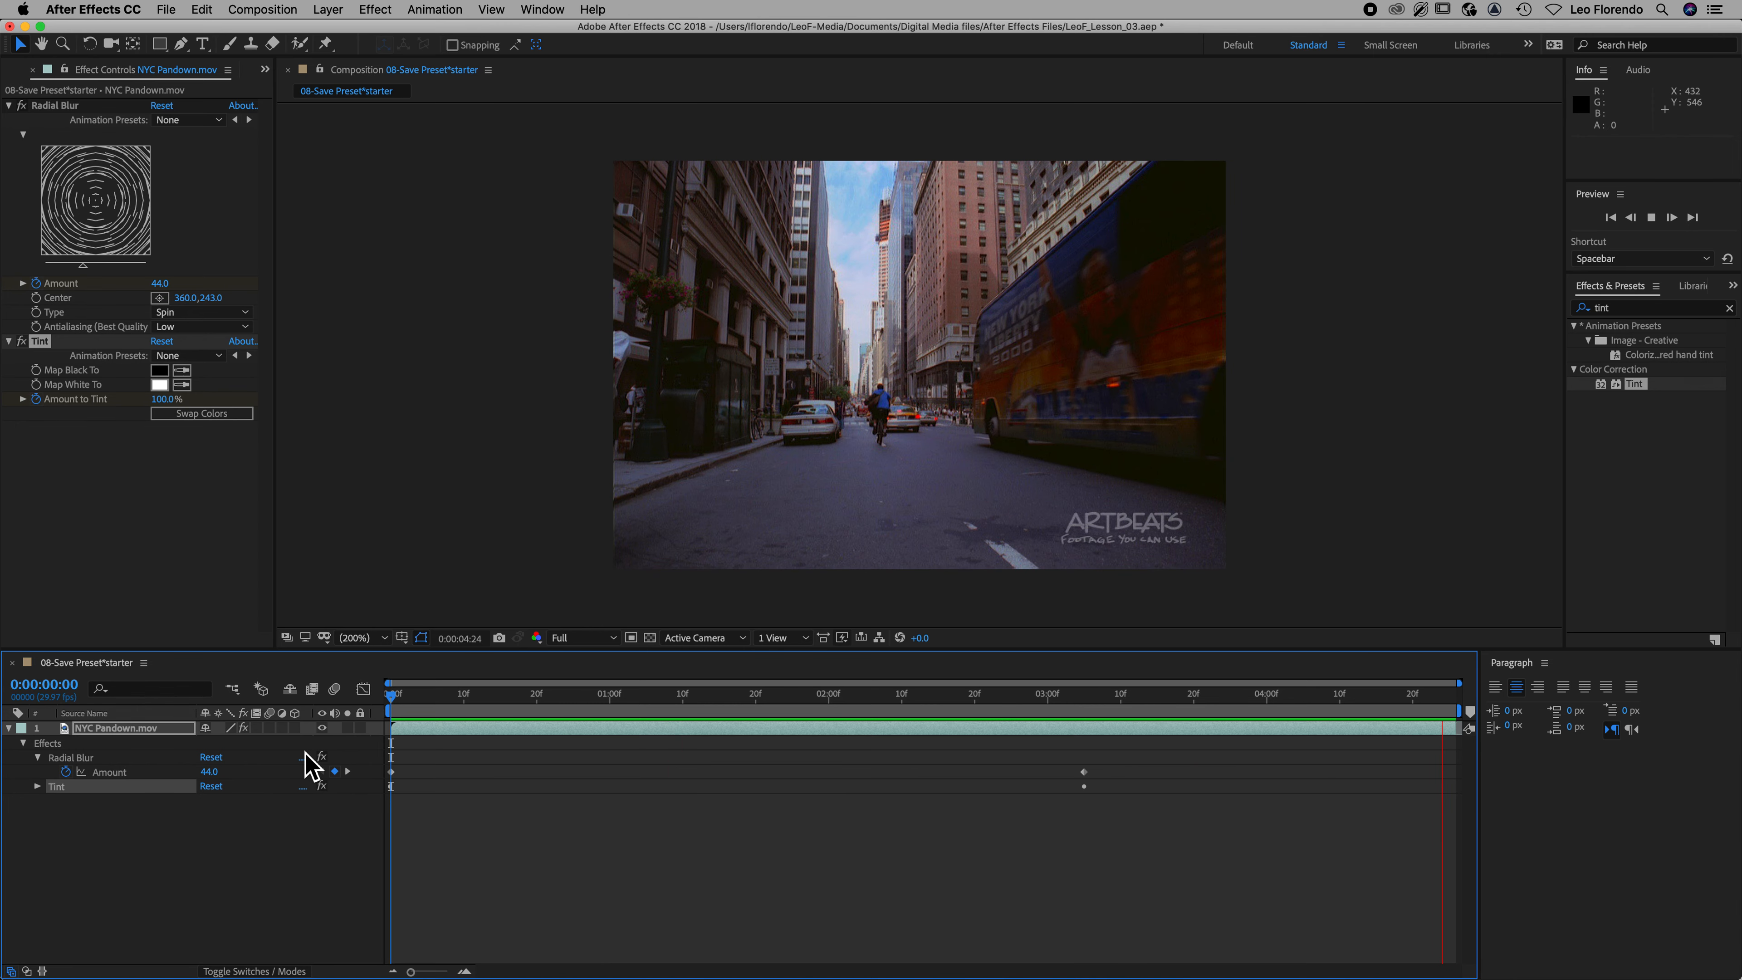
click(528, 845)
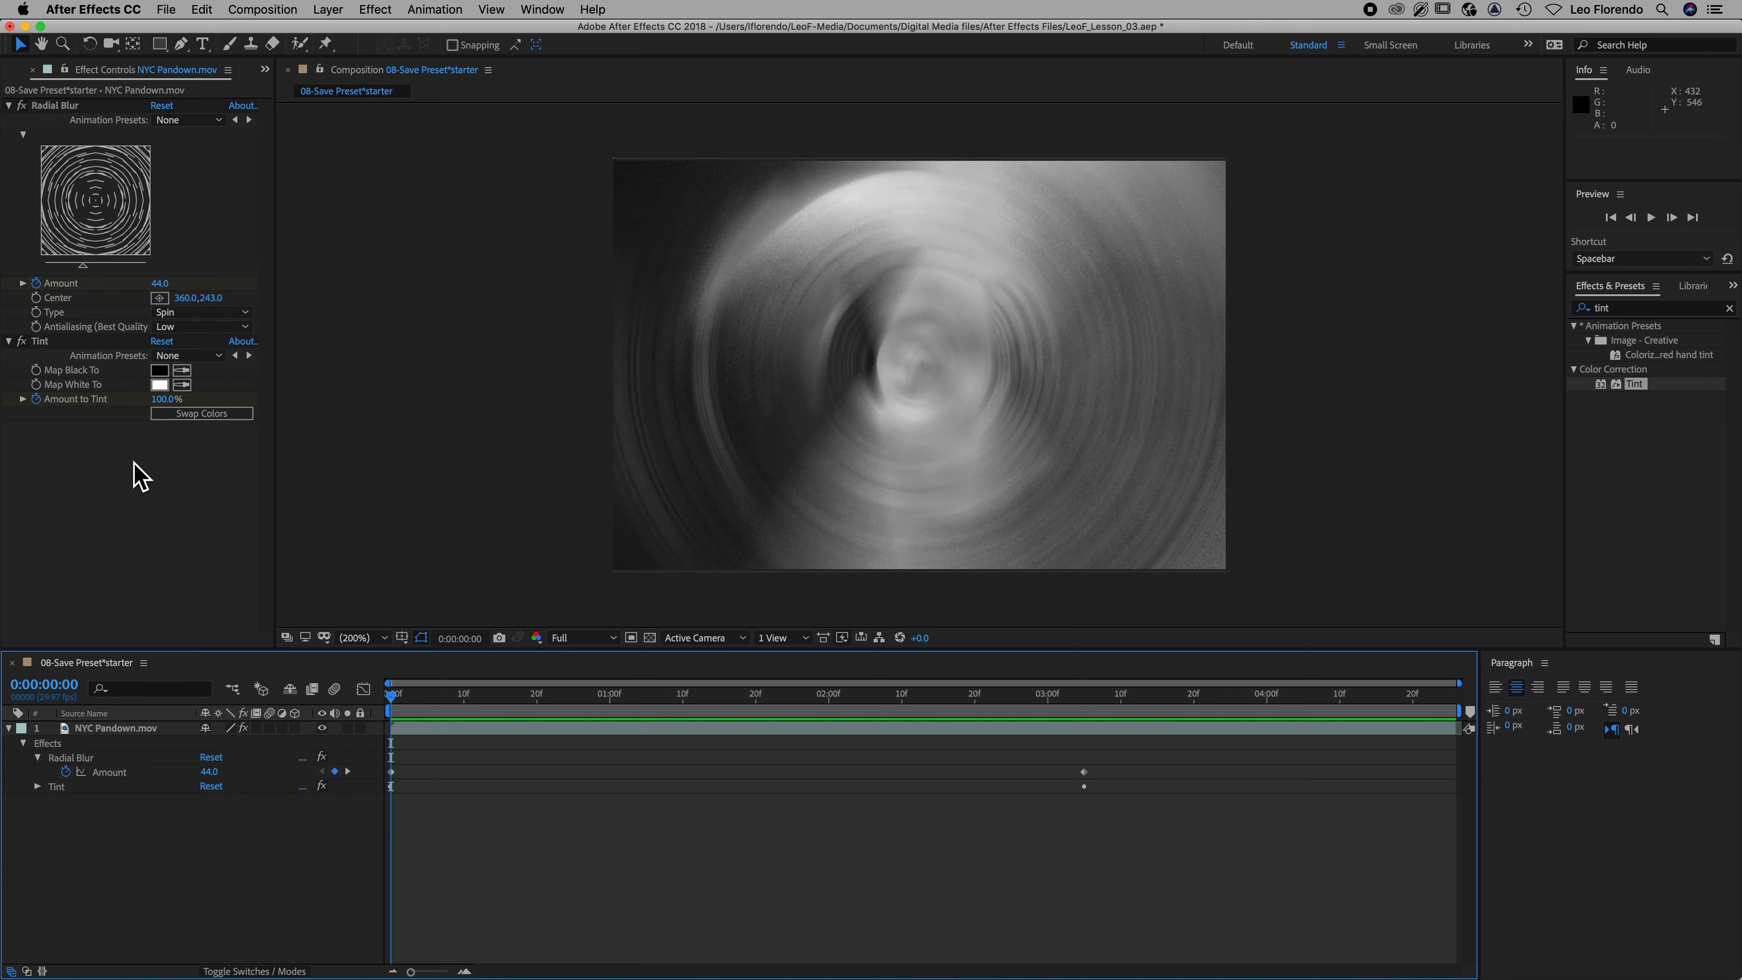
Save the Radial Blur and Tint effects together as an animation preset named "Radial Blur with Tint.ffx" in the User Presets folder
click(53, 108)
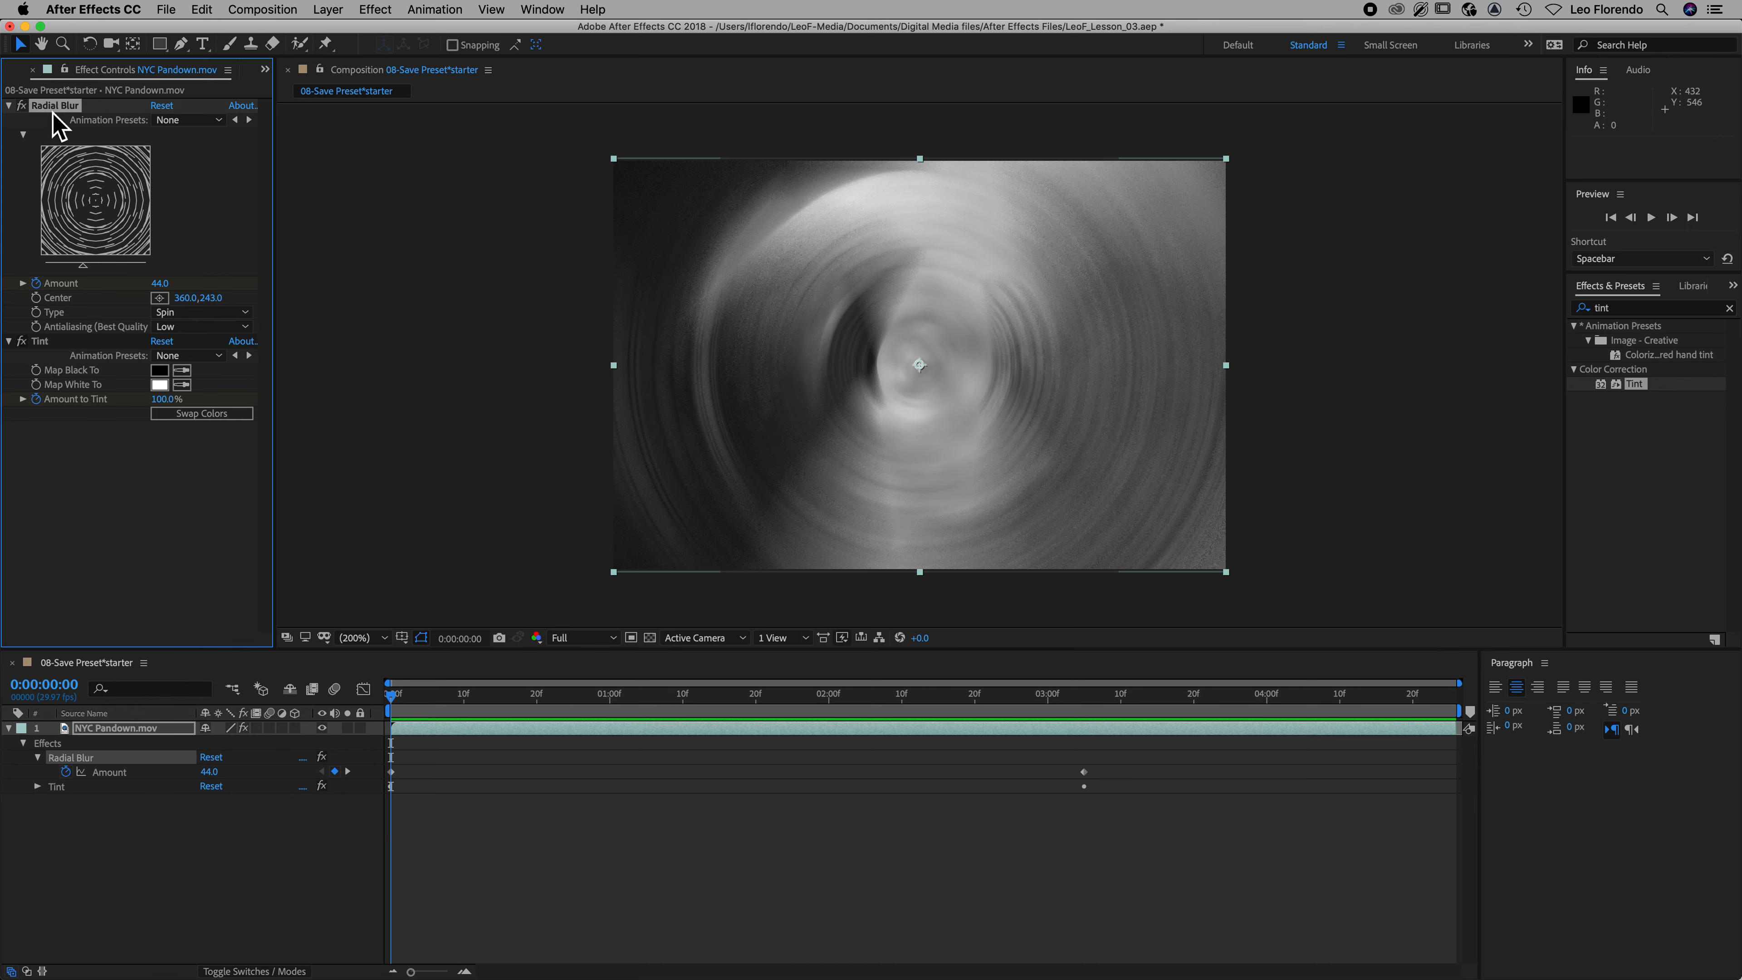
shift+click(50, 346)
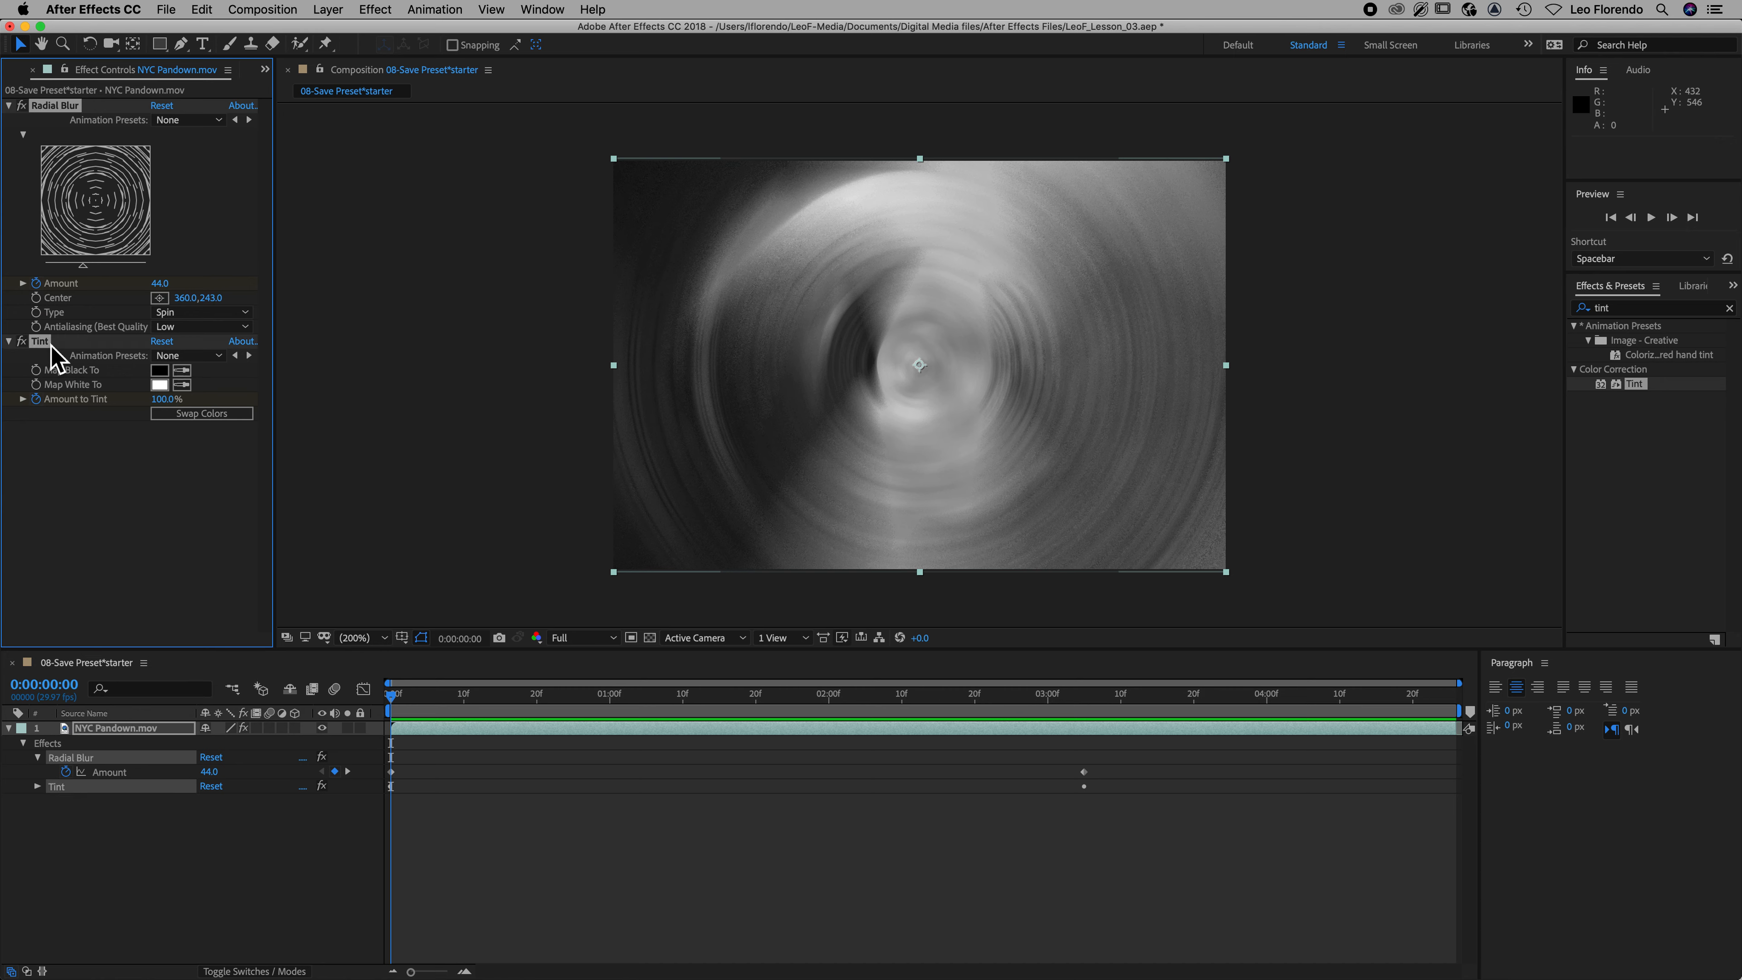
click(431, 10)
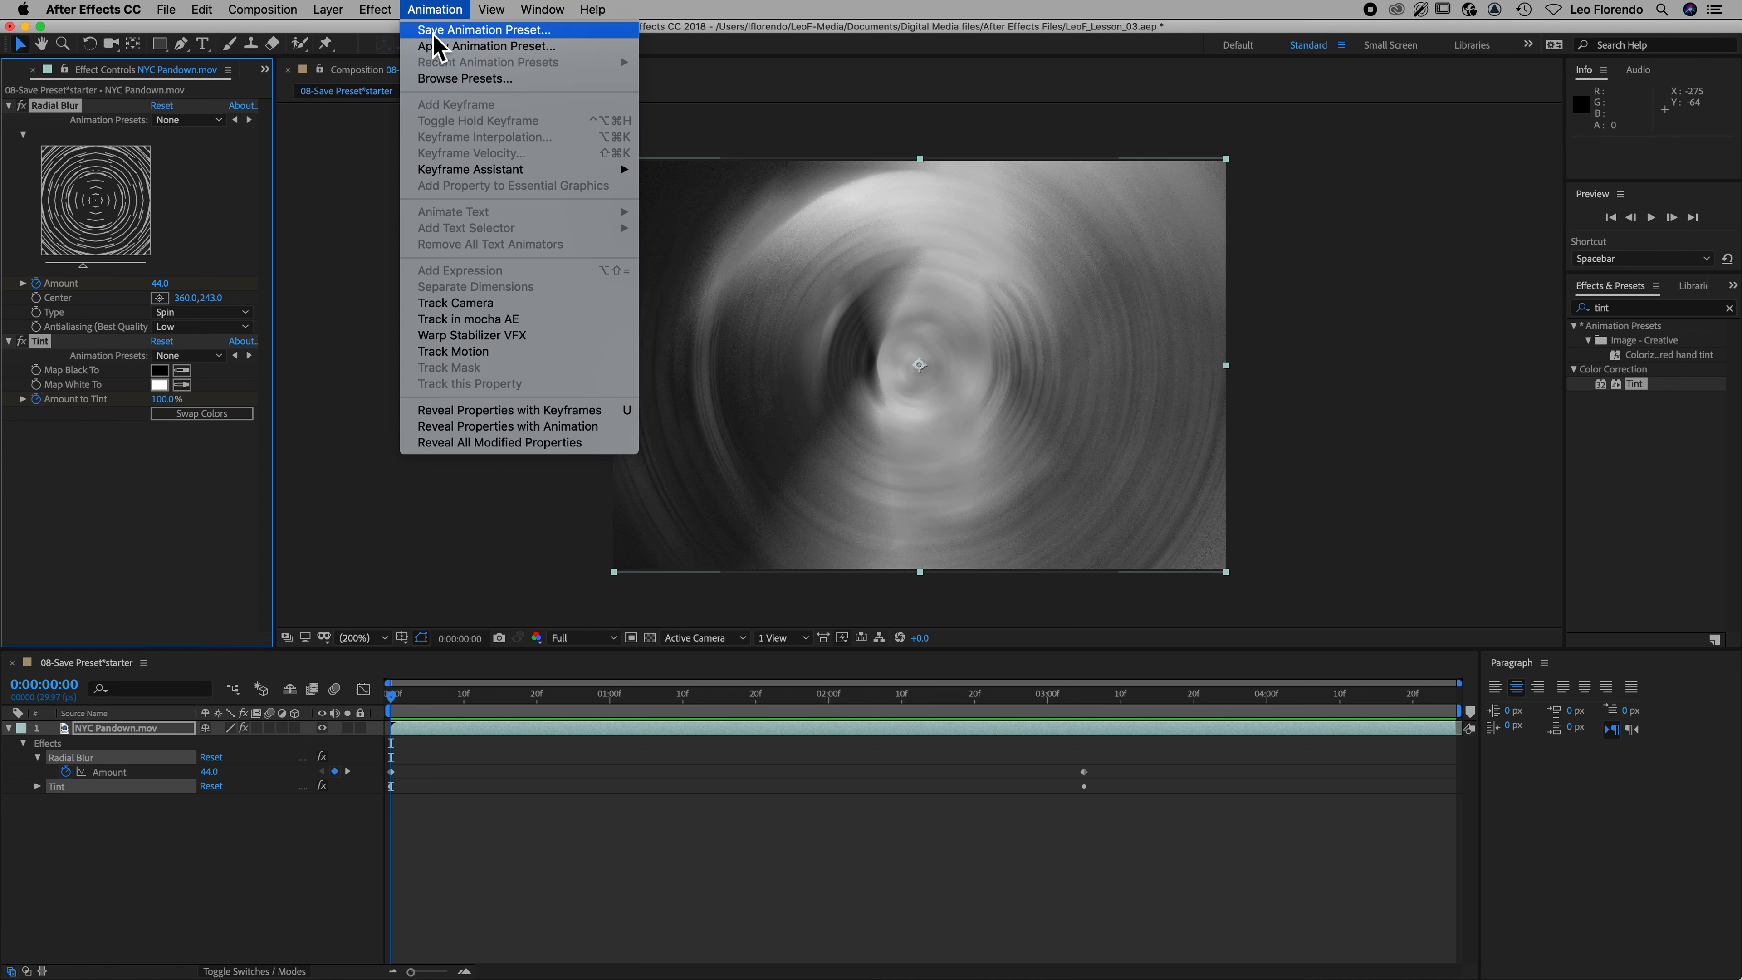
click(435, 31)
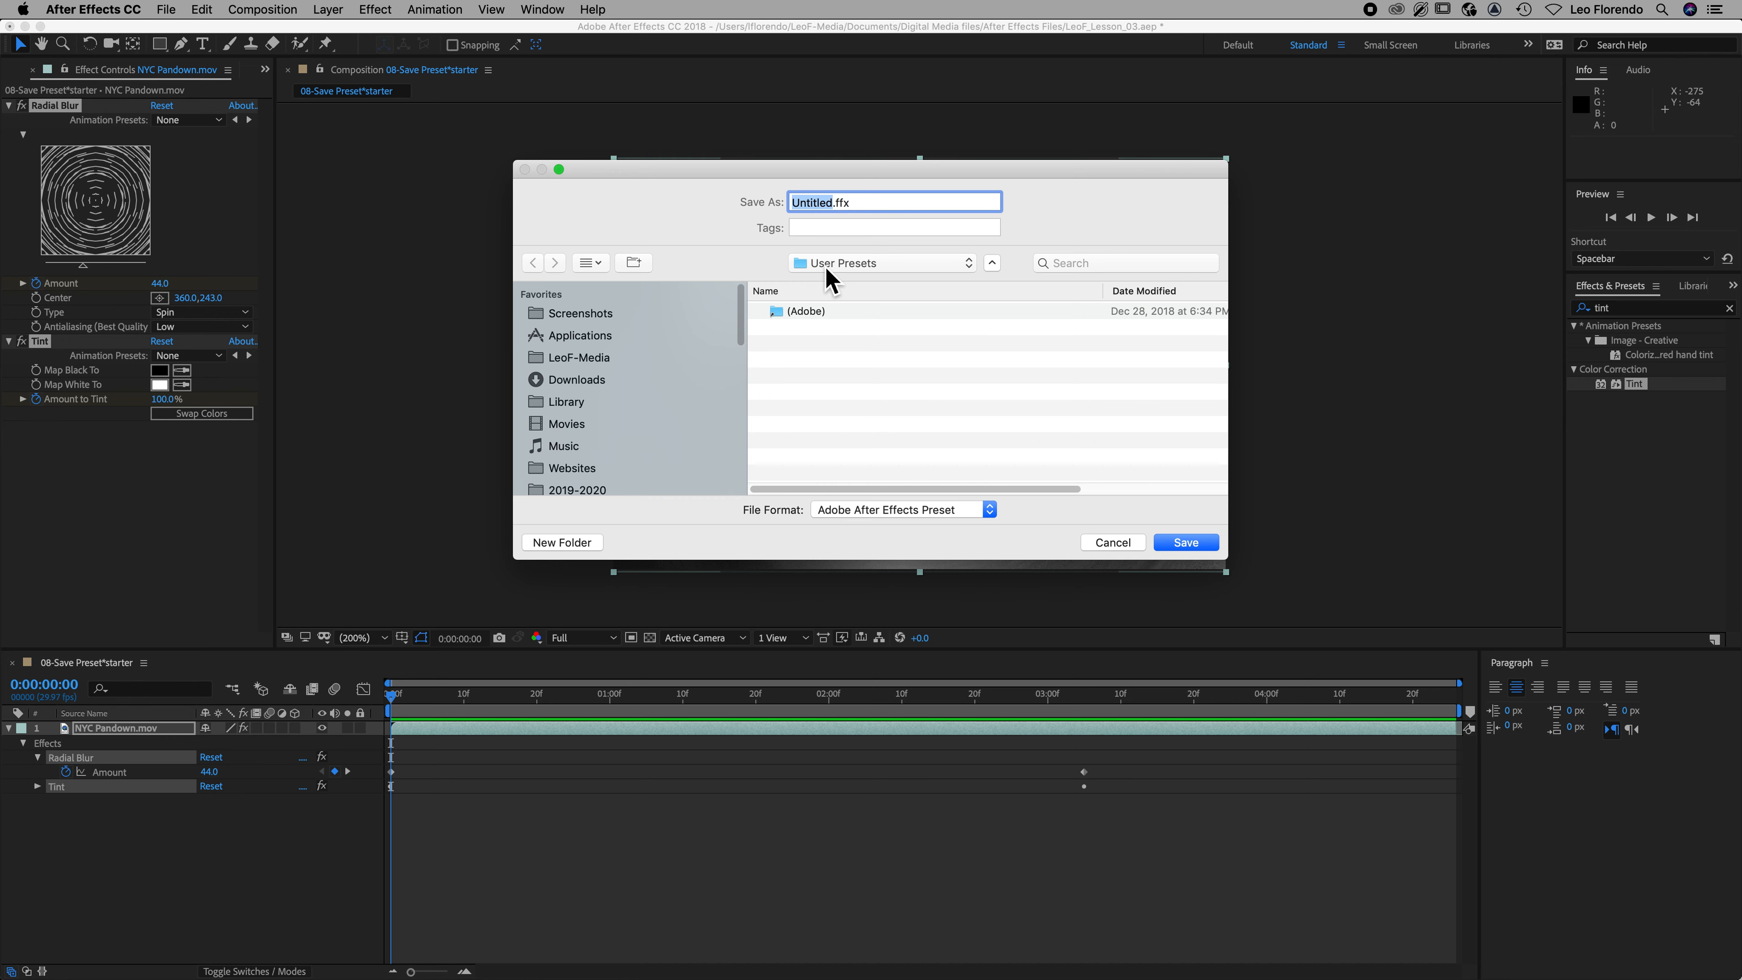
click(909, 267)
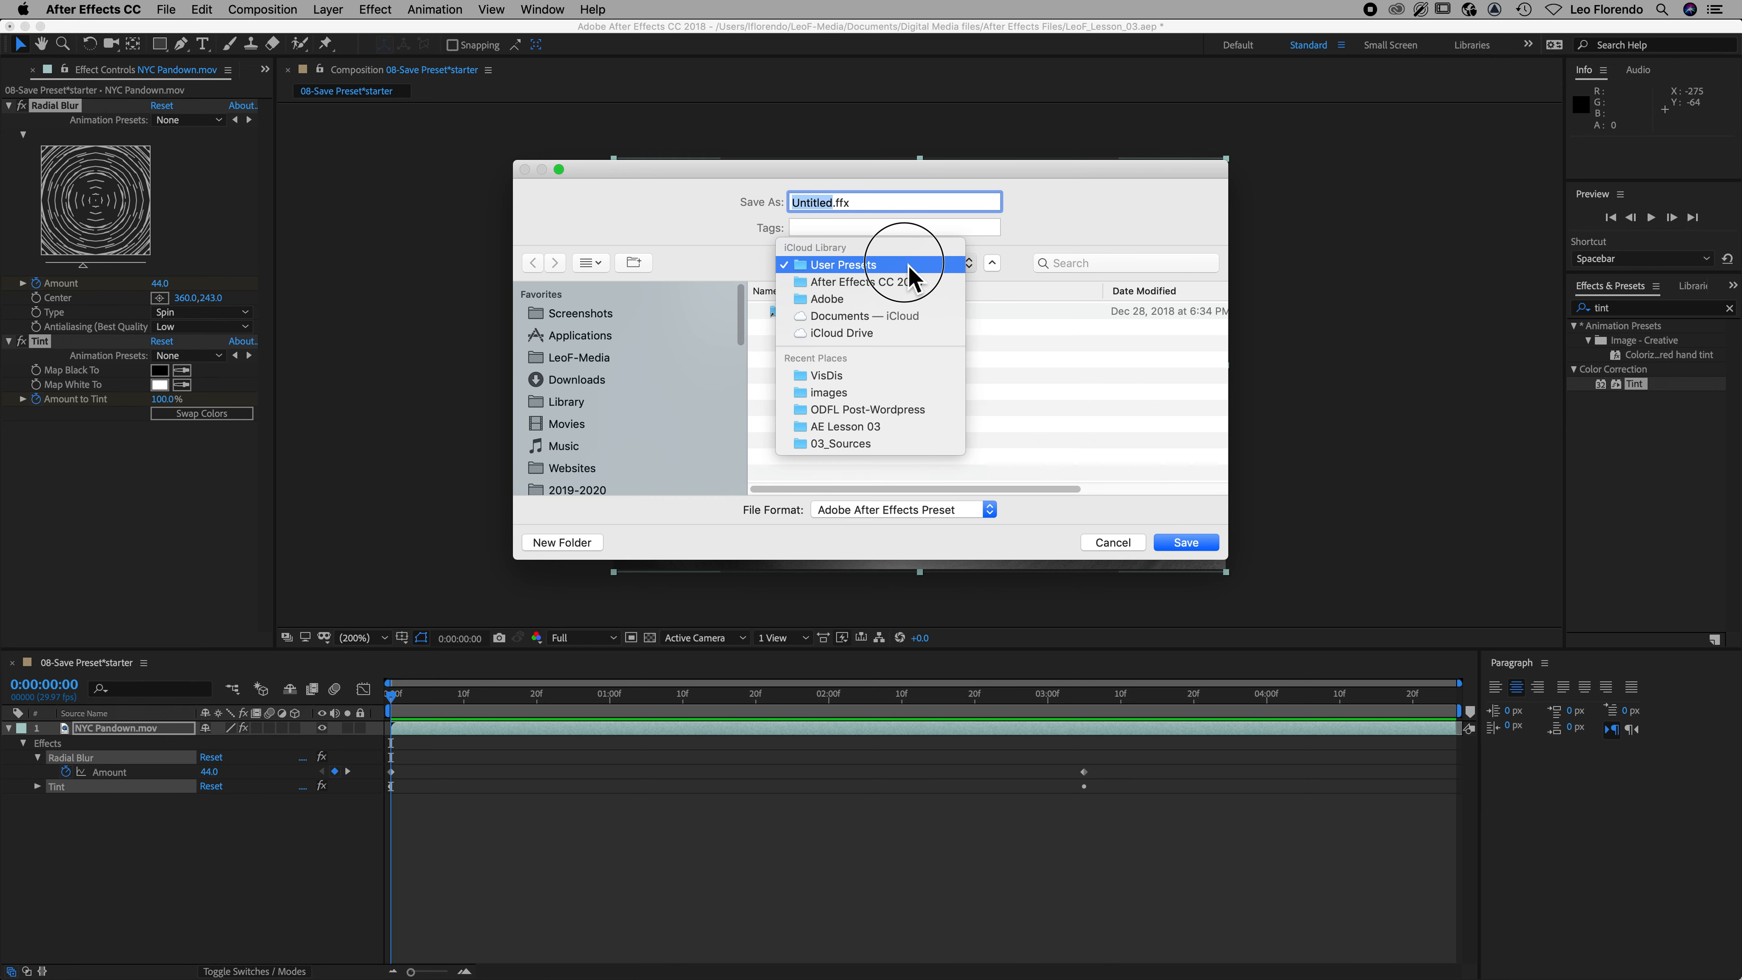
click(856, 274)
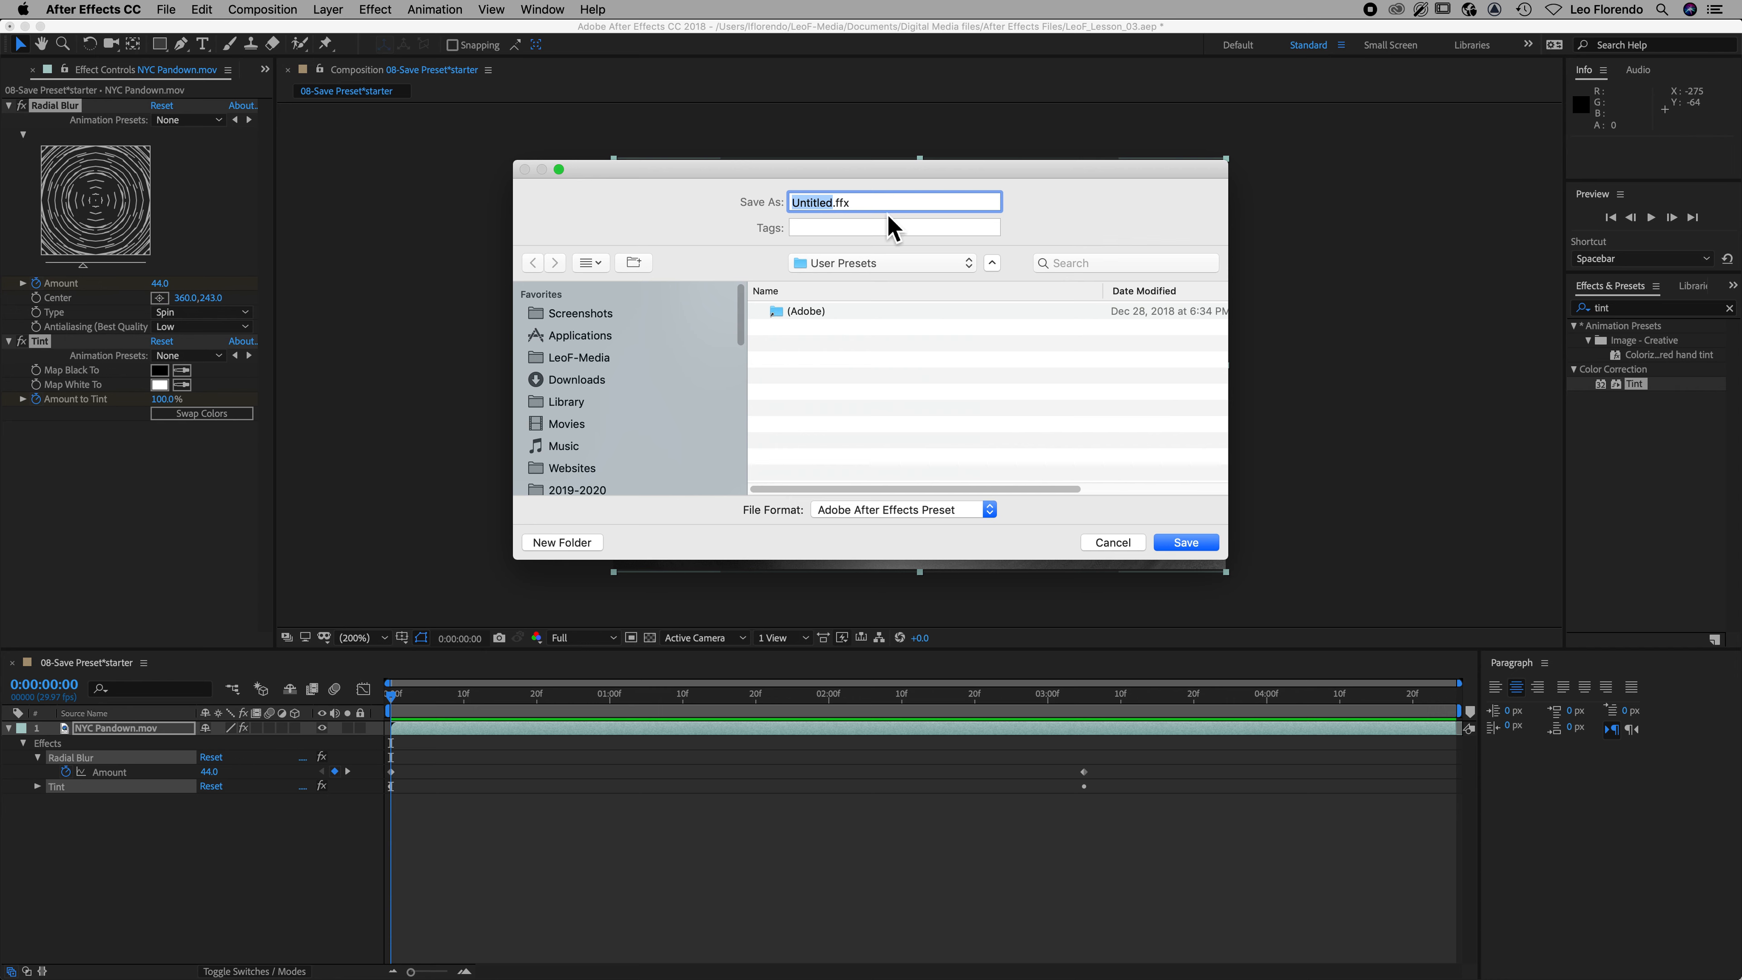
text(Radial Blur with Ti)
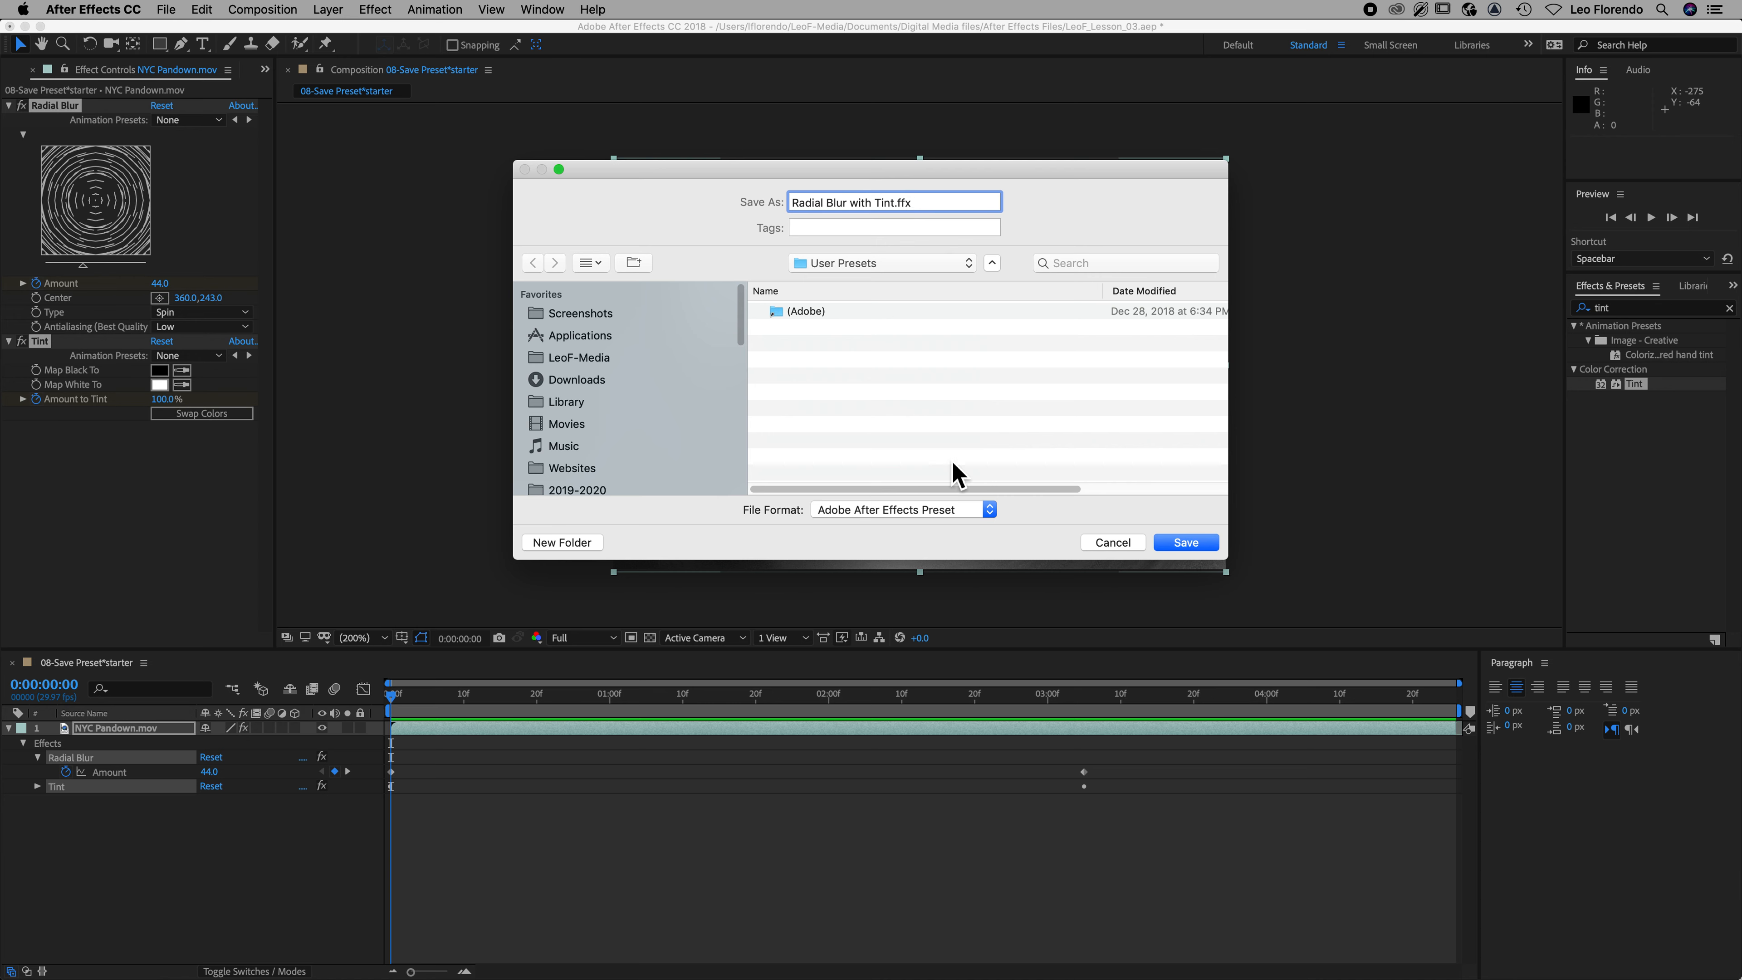
click(1186, 543)
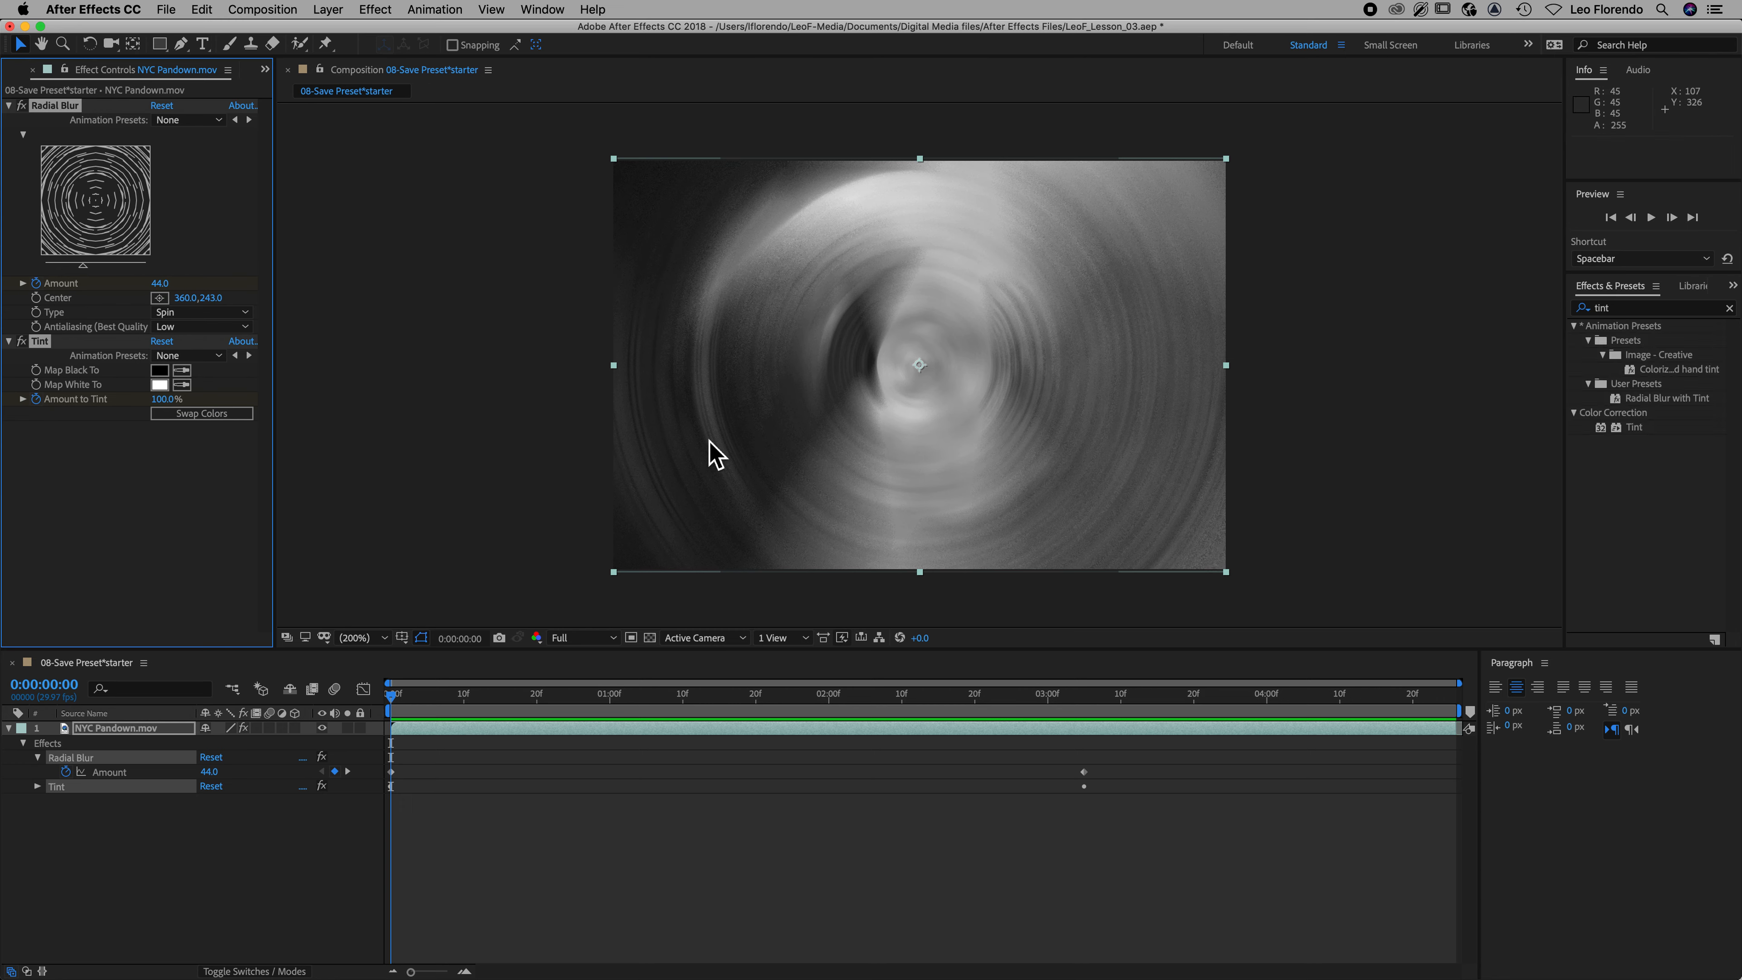
Open the 09-Apply Preset*starter composition from the project's Comps folder
key(super+0)
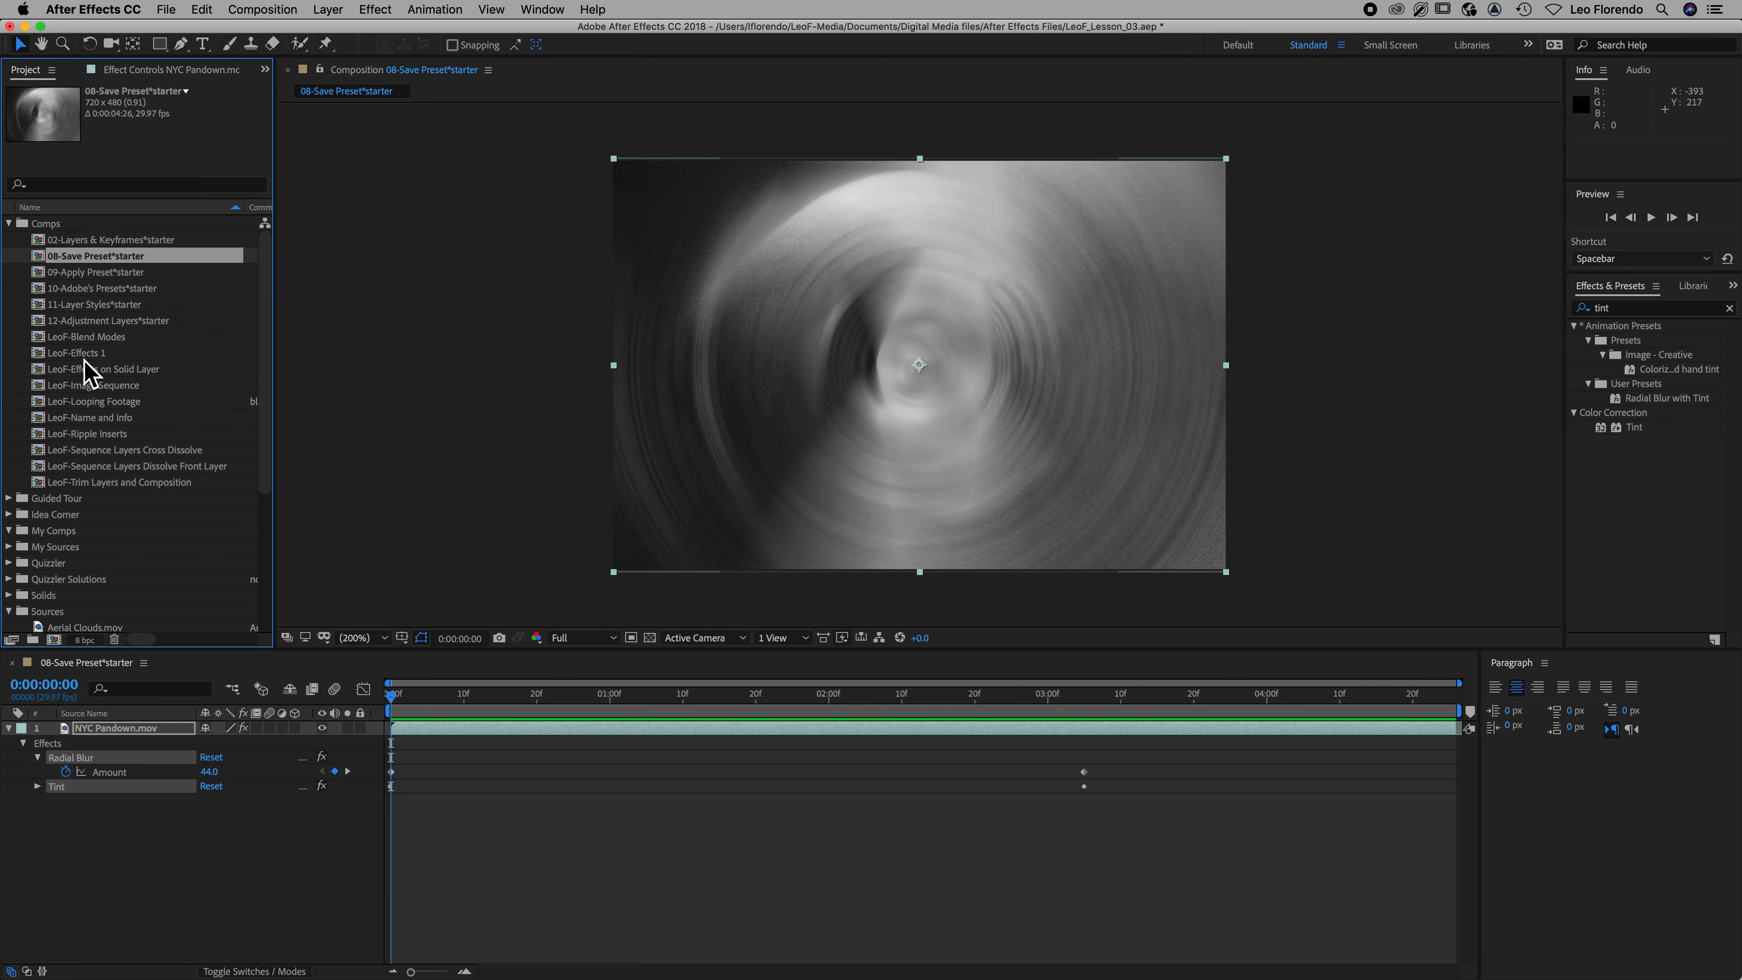
click(84, 276)
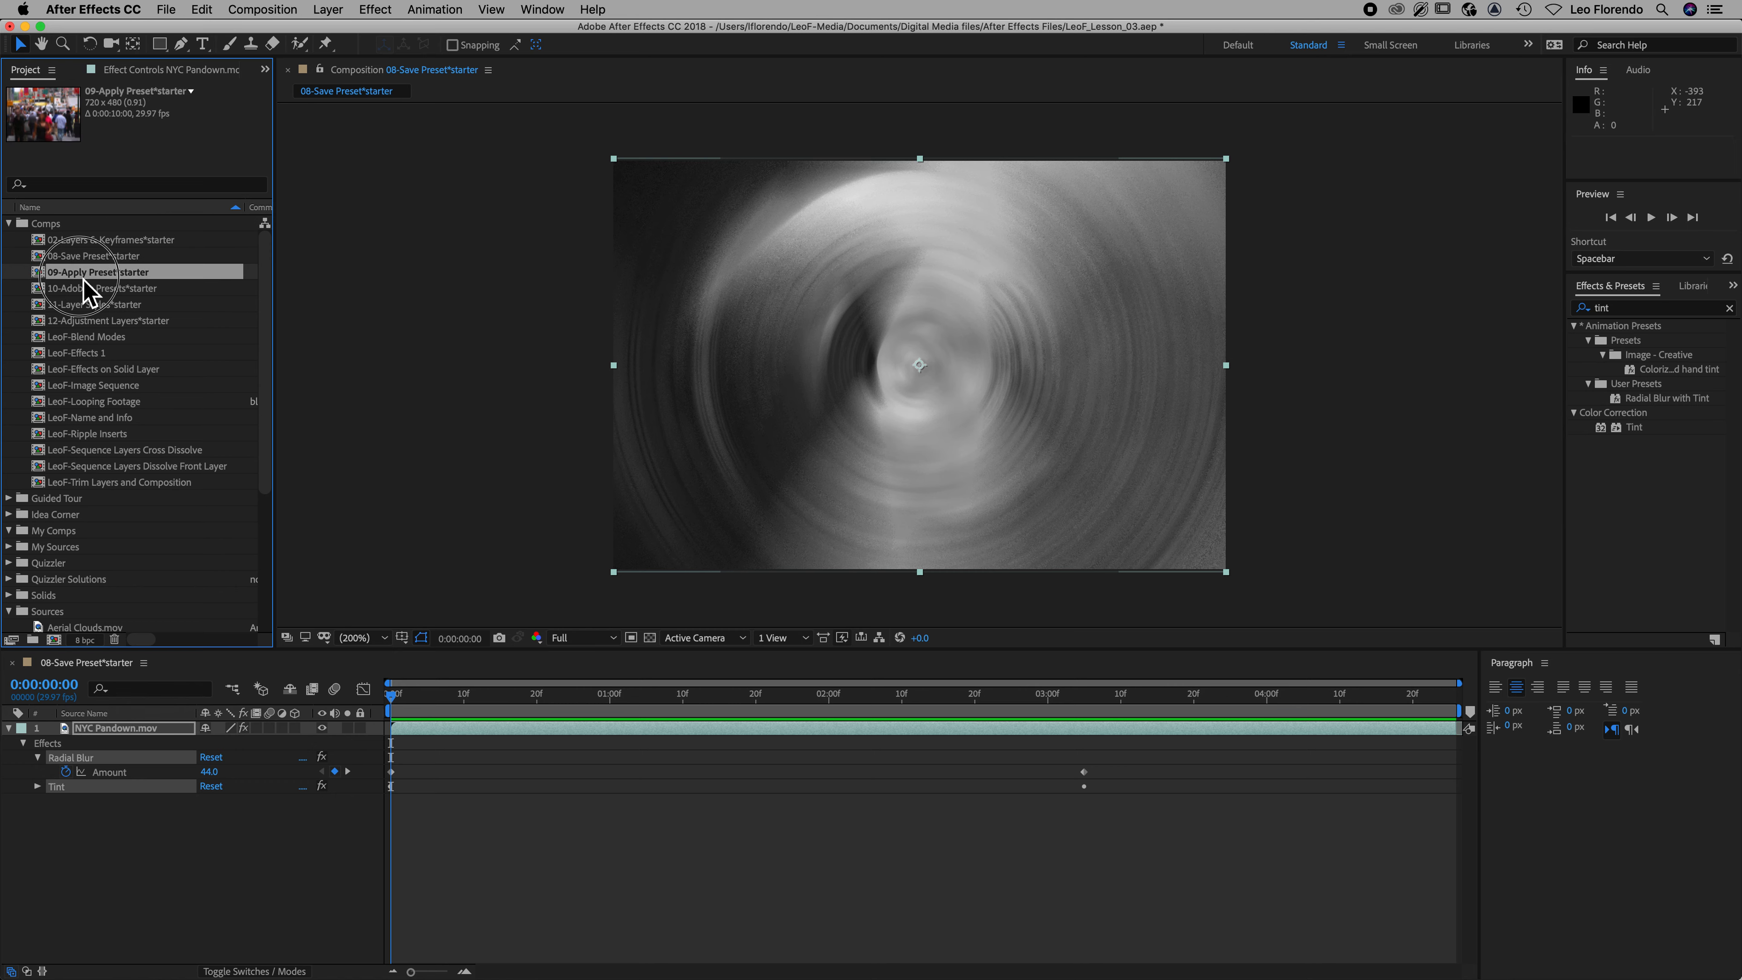
double_click(38, 275)
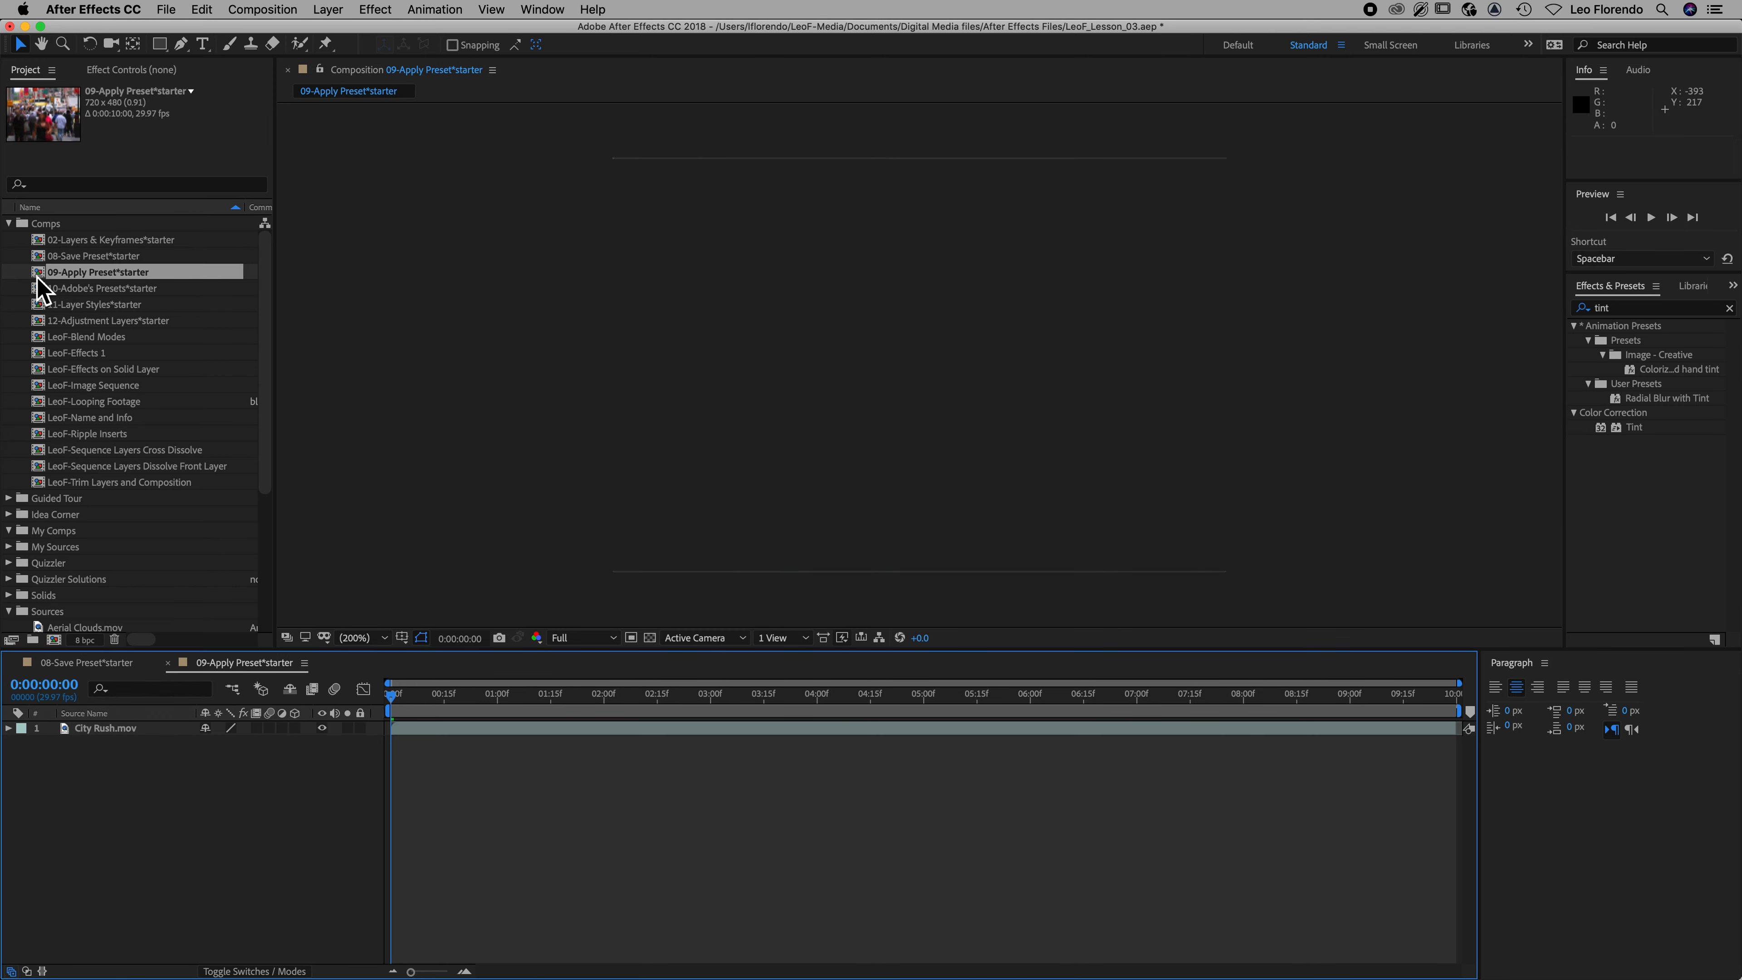
Clear the effects search, find Radial Blur with Tint among the user presets, and apply it to the City Rush.mov layer
click(100, 729)
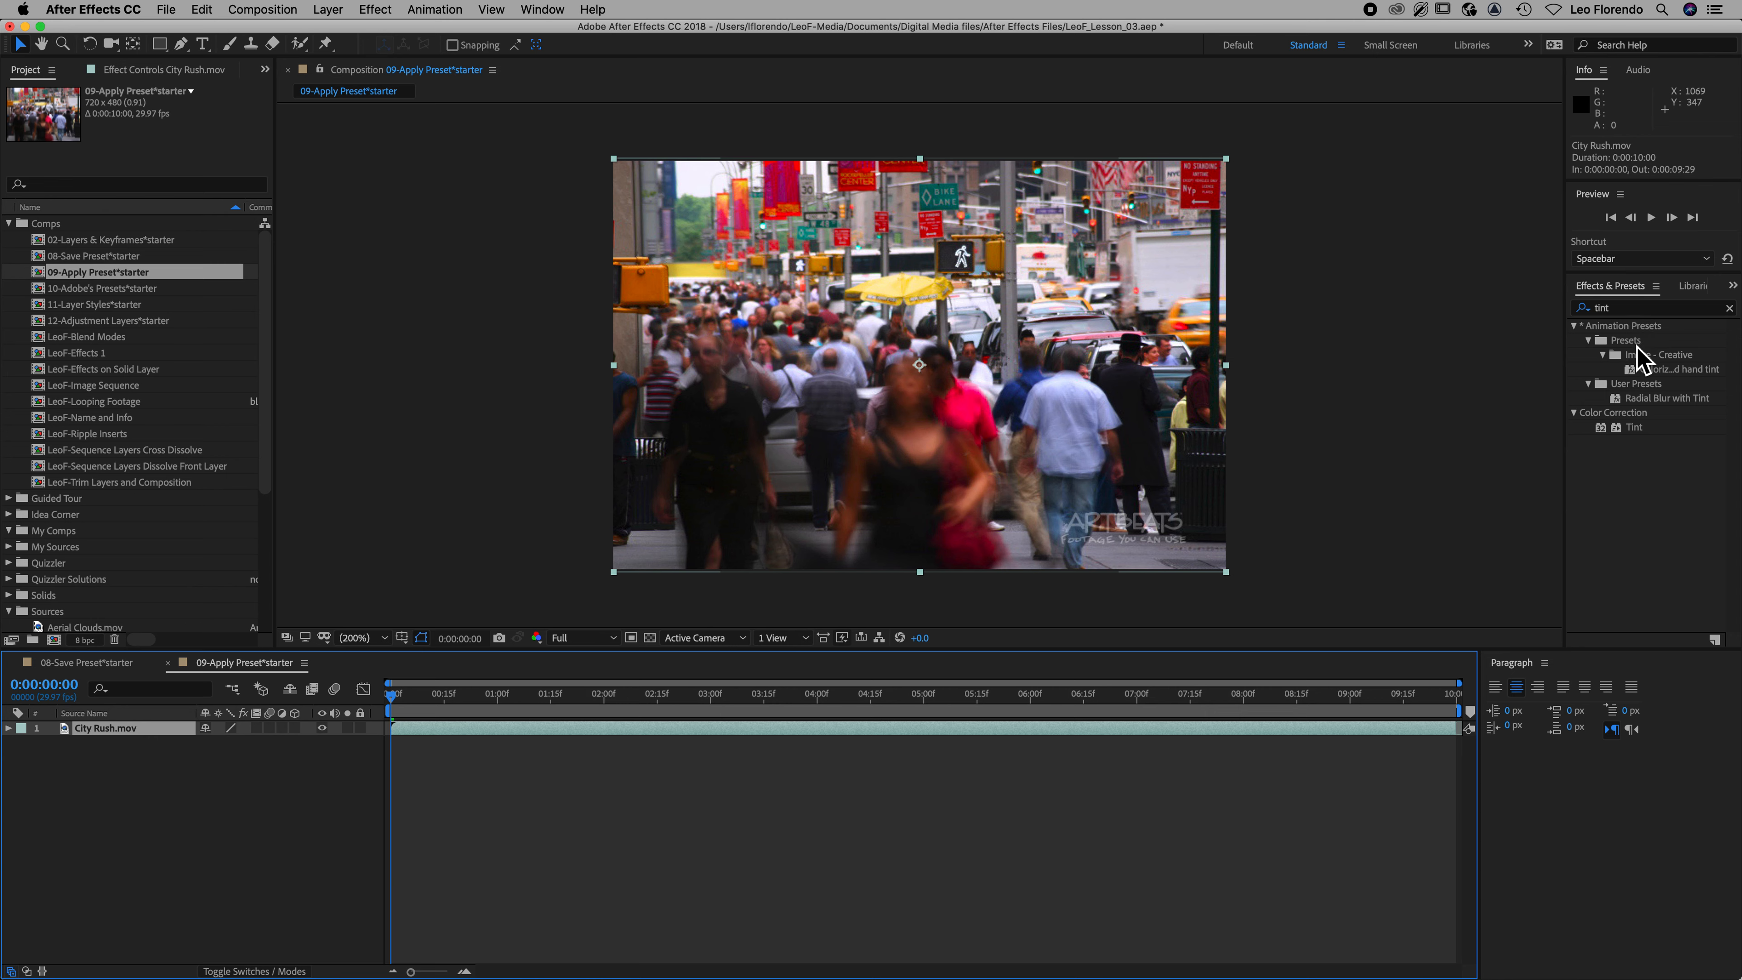
click(1708, 310)
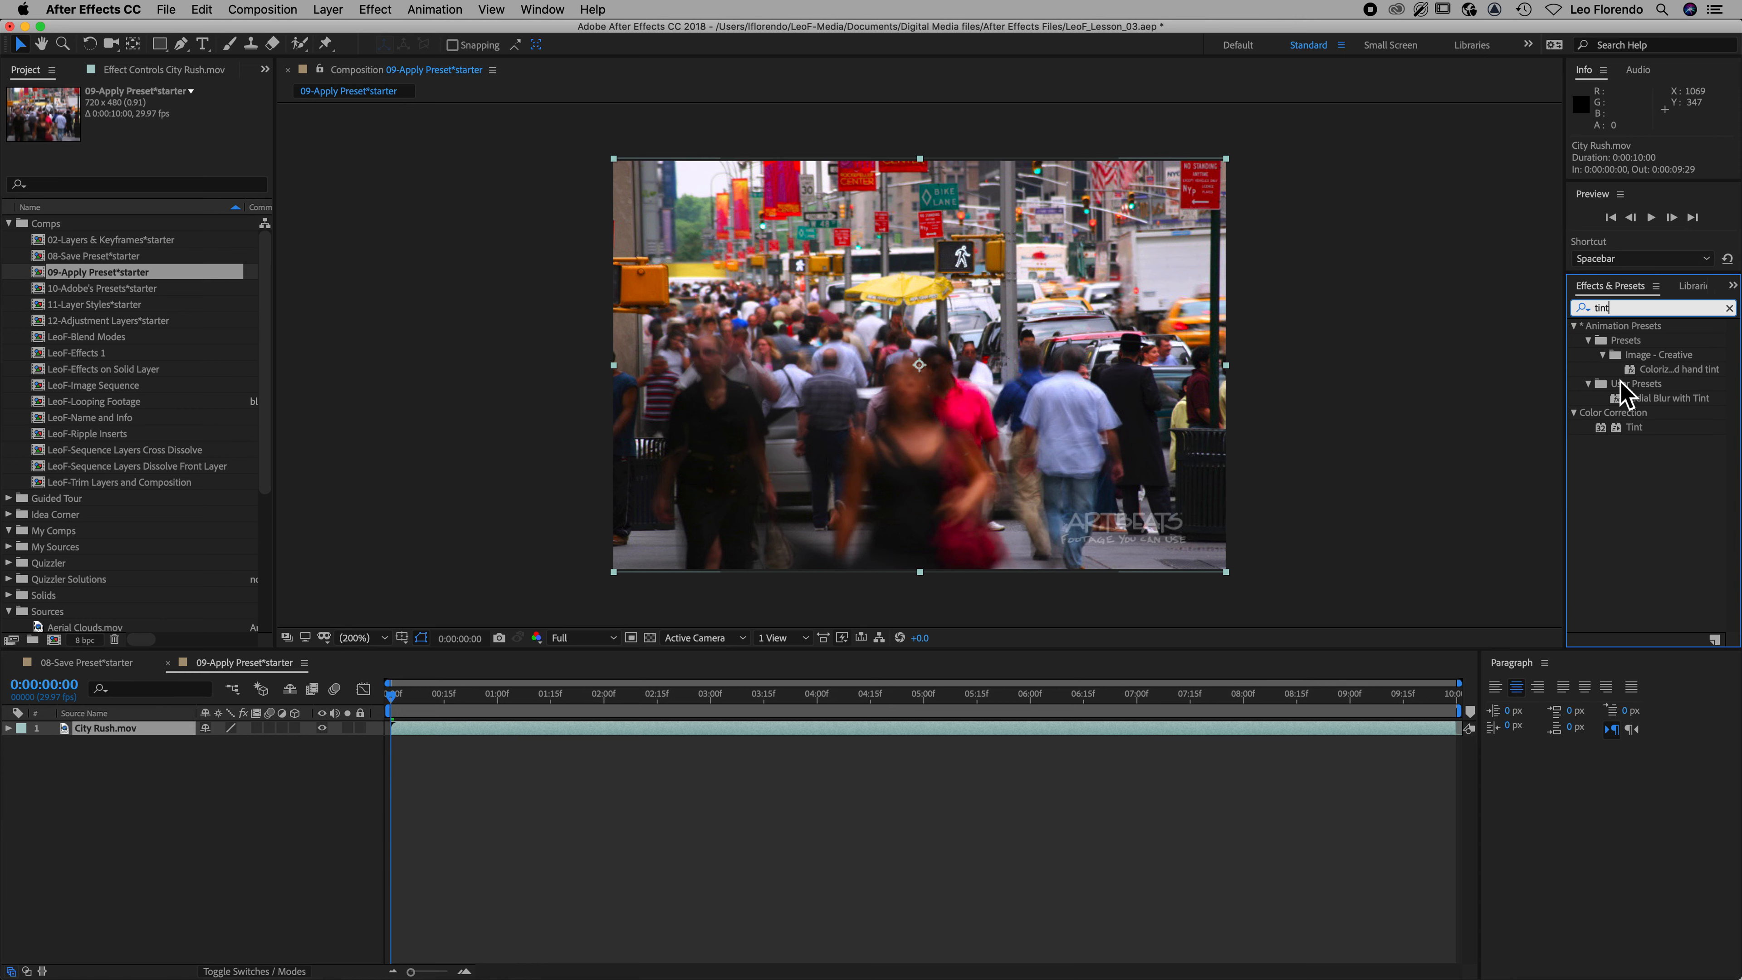
click(1729, 308)
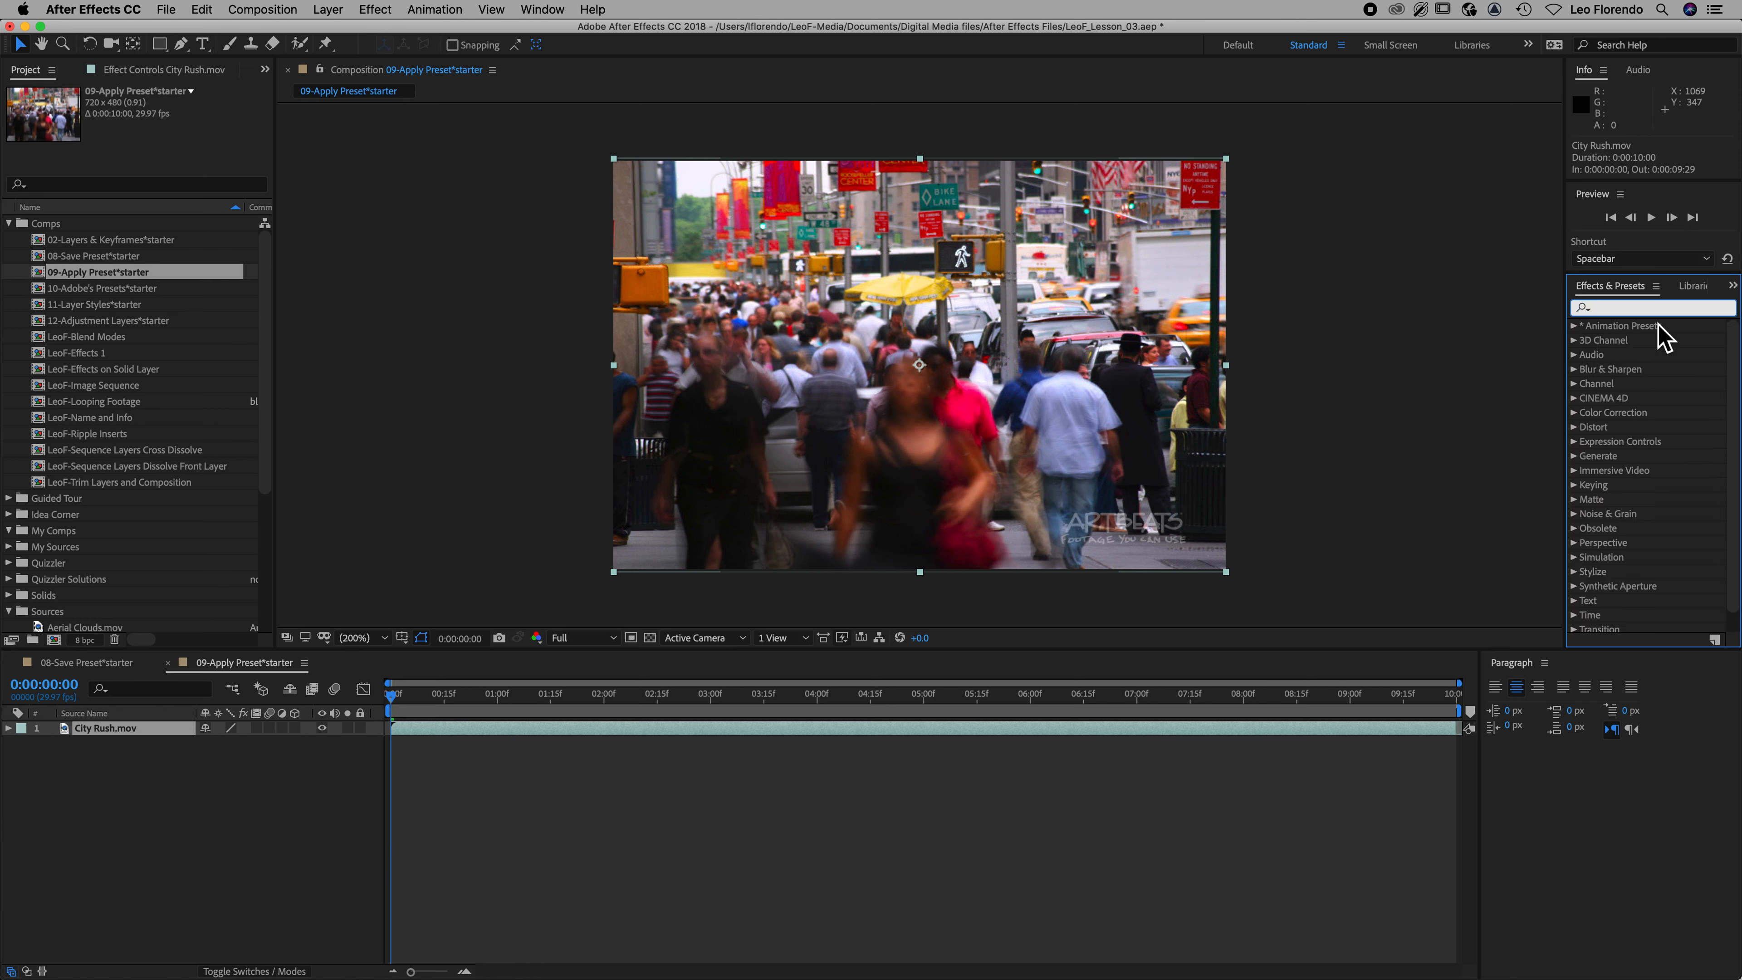
click(1575, 326)
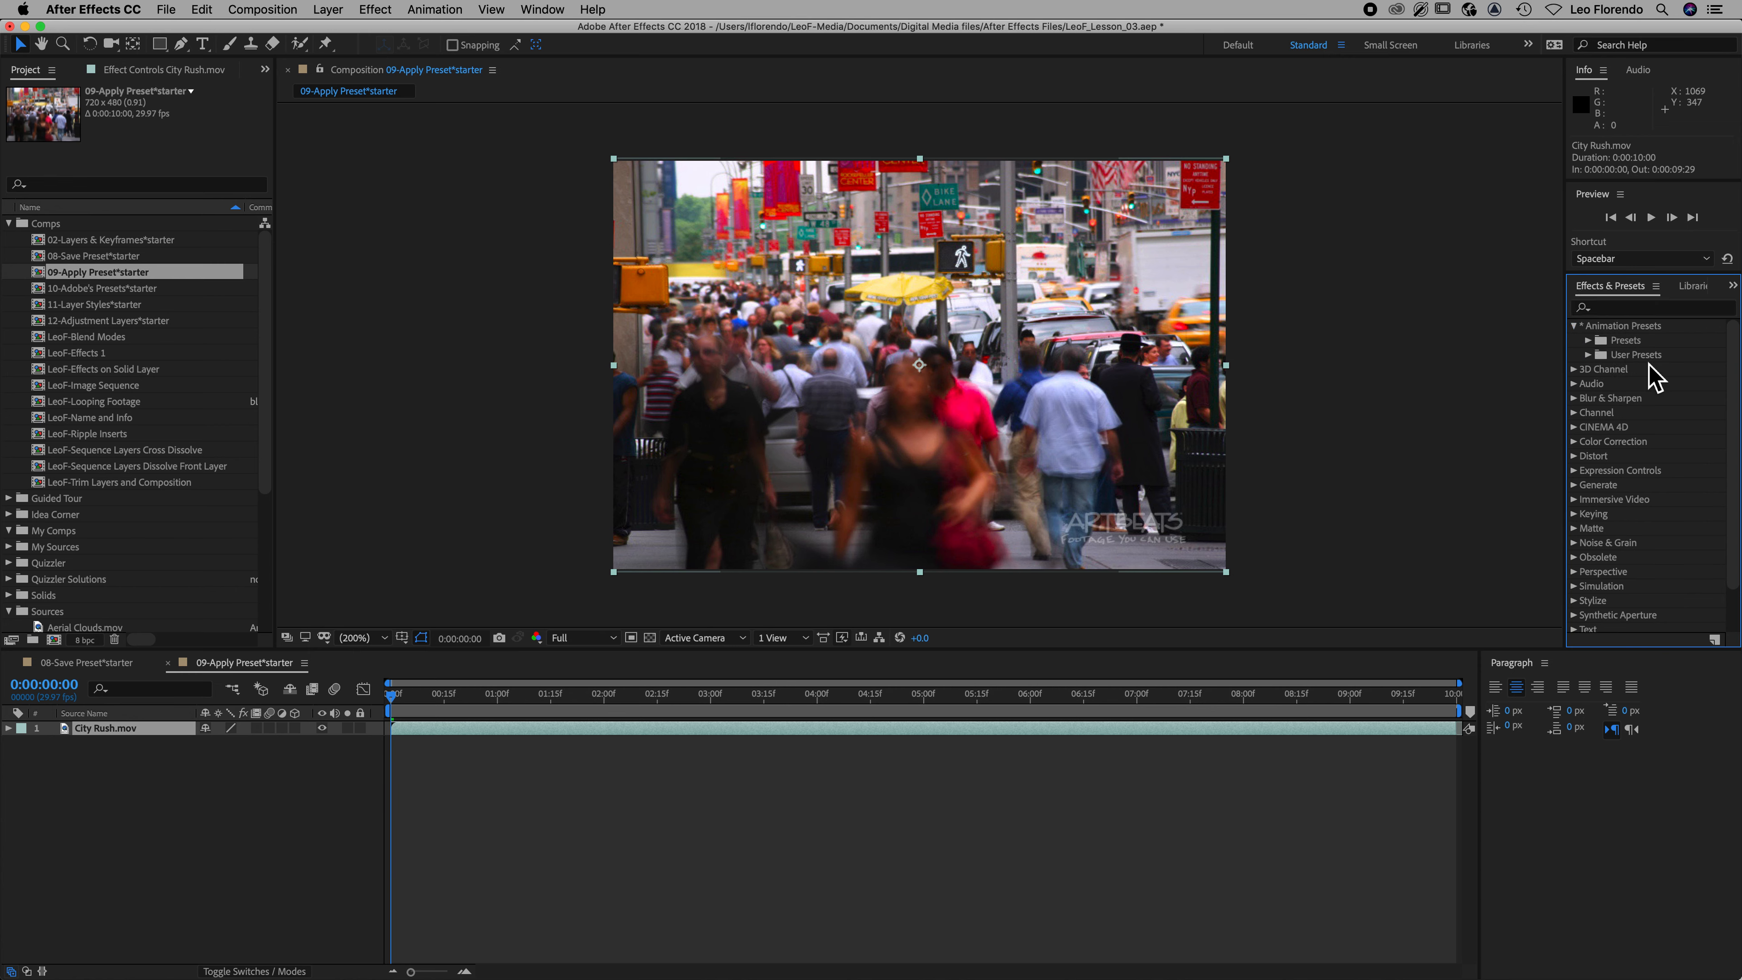
click(1602, 356)
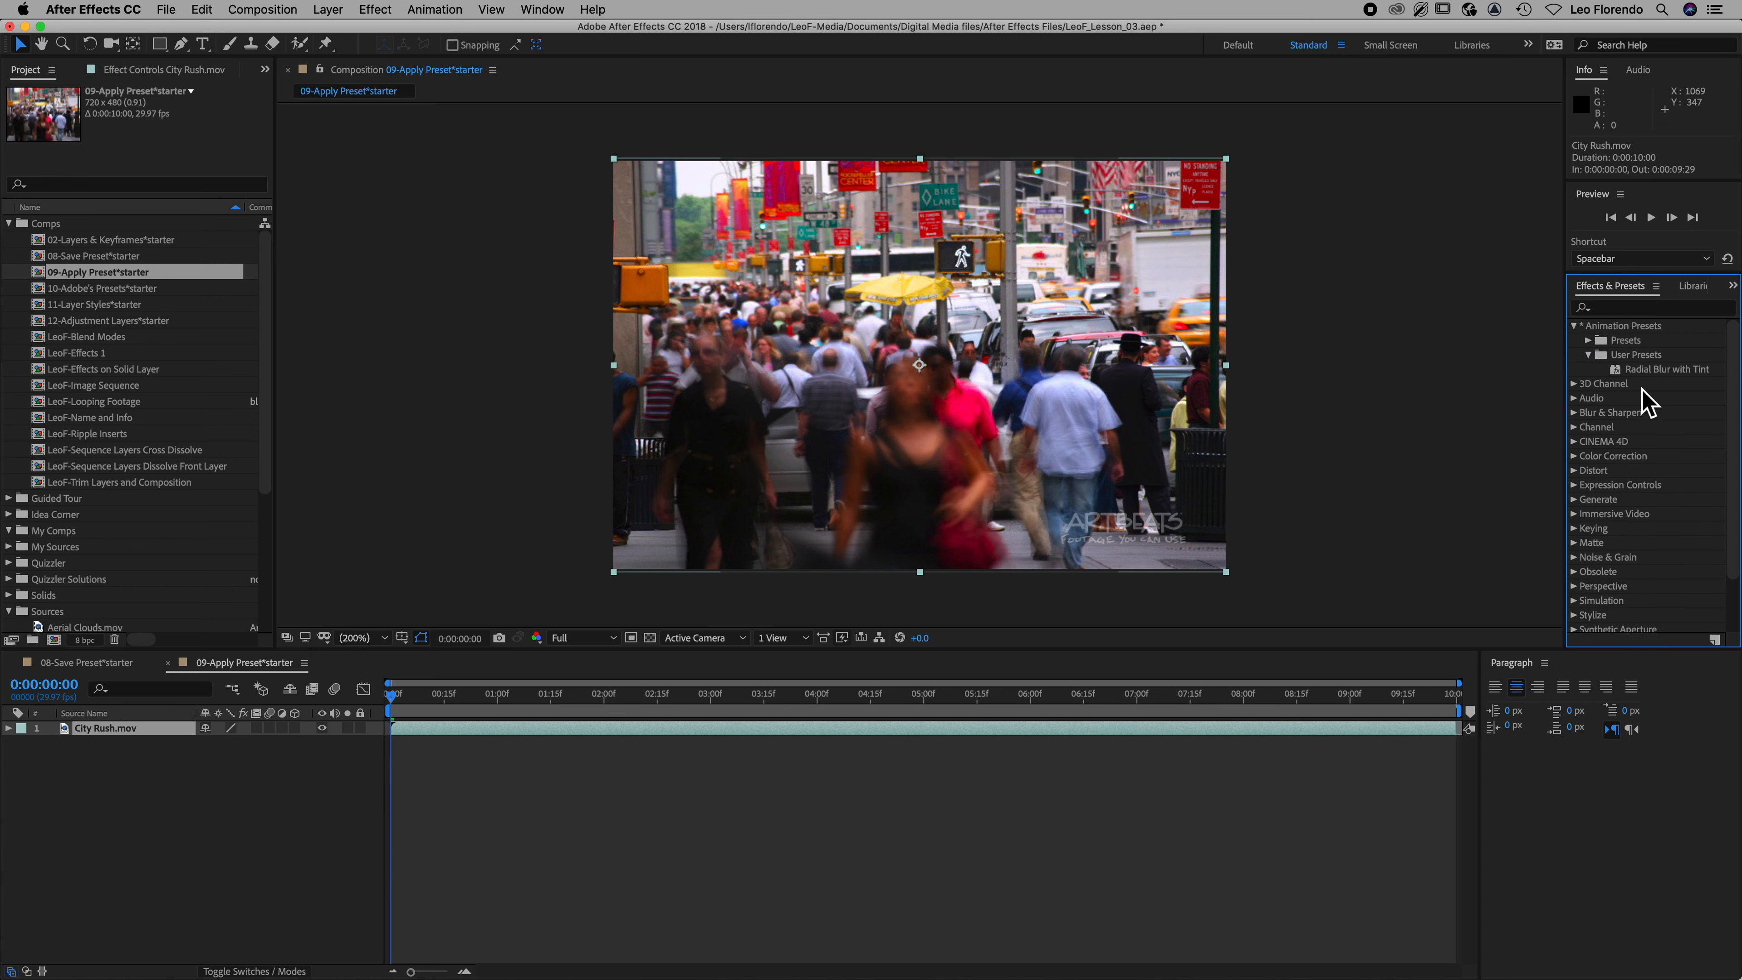
click(1614, 370)
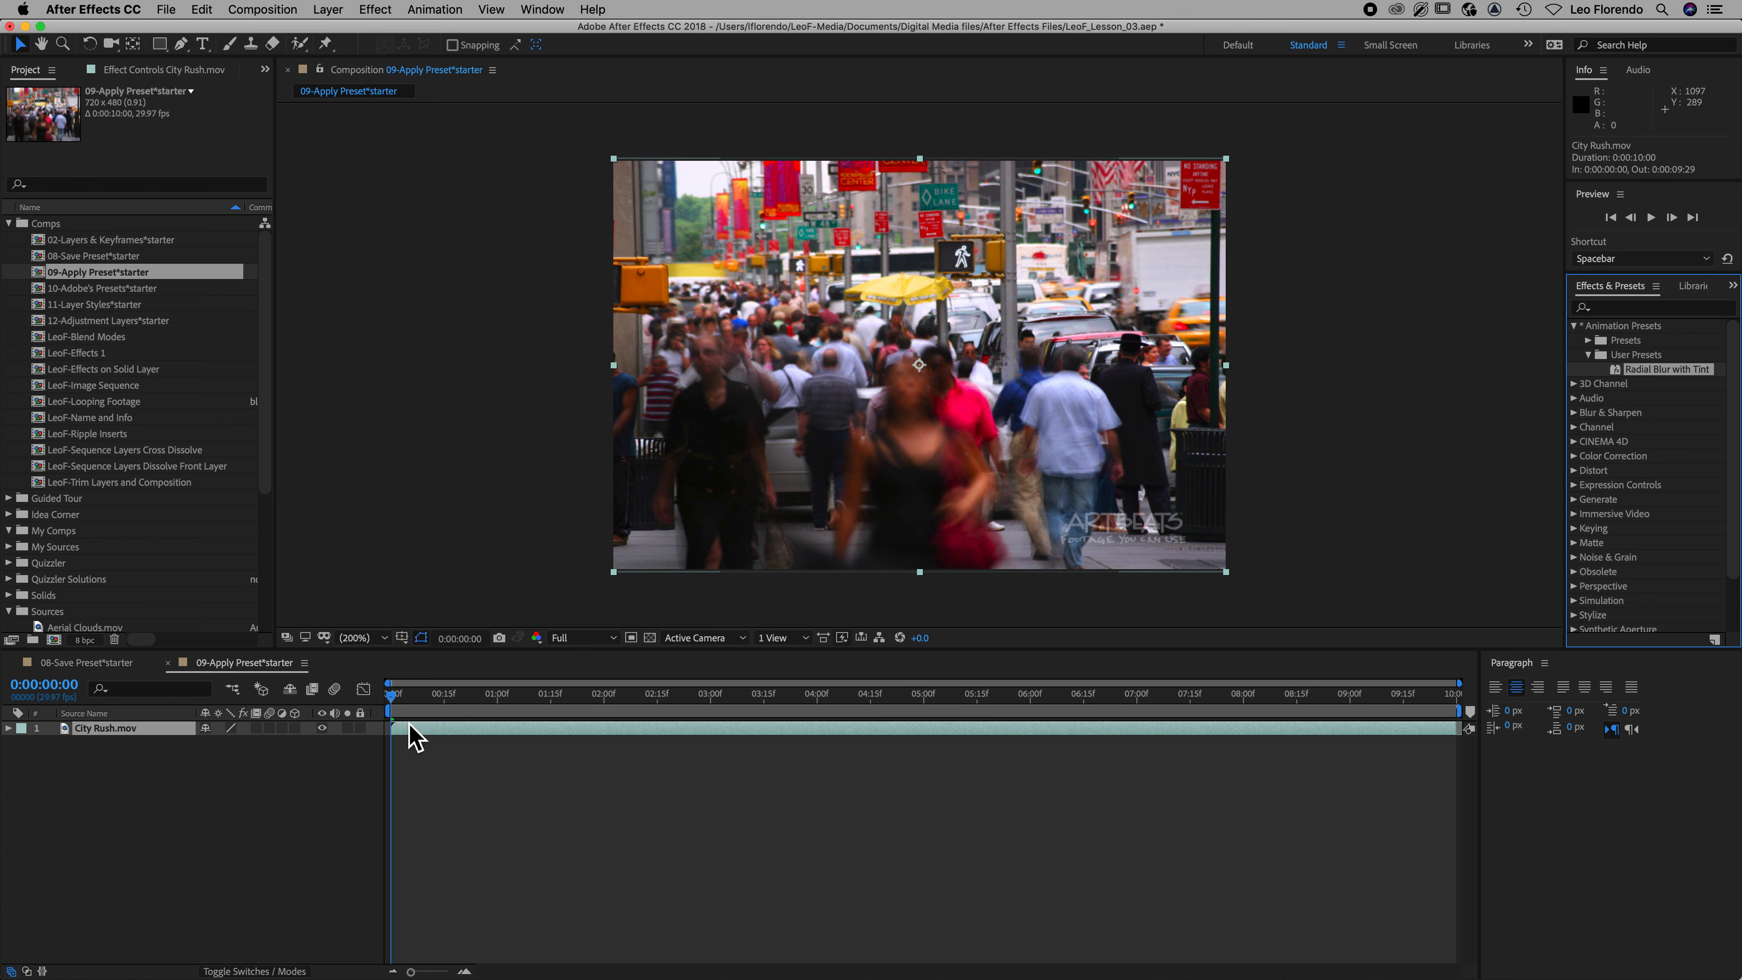
drag(1629, 370, 998, 431)
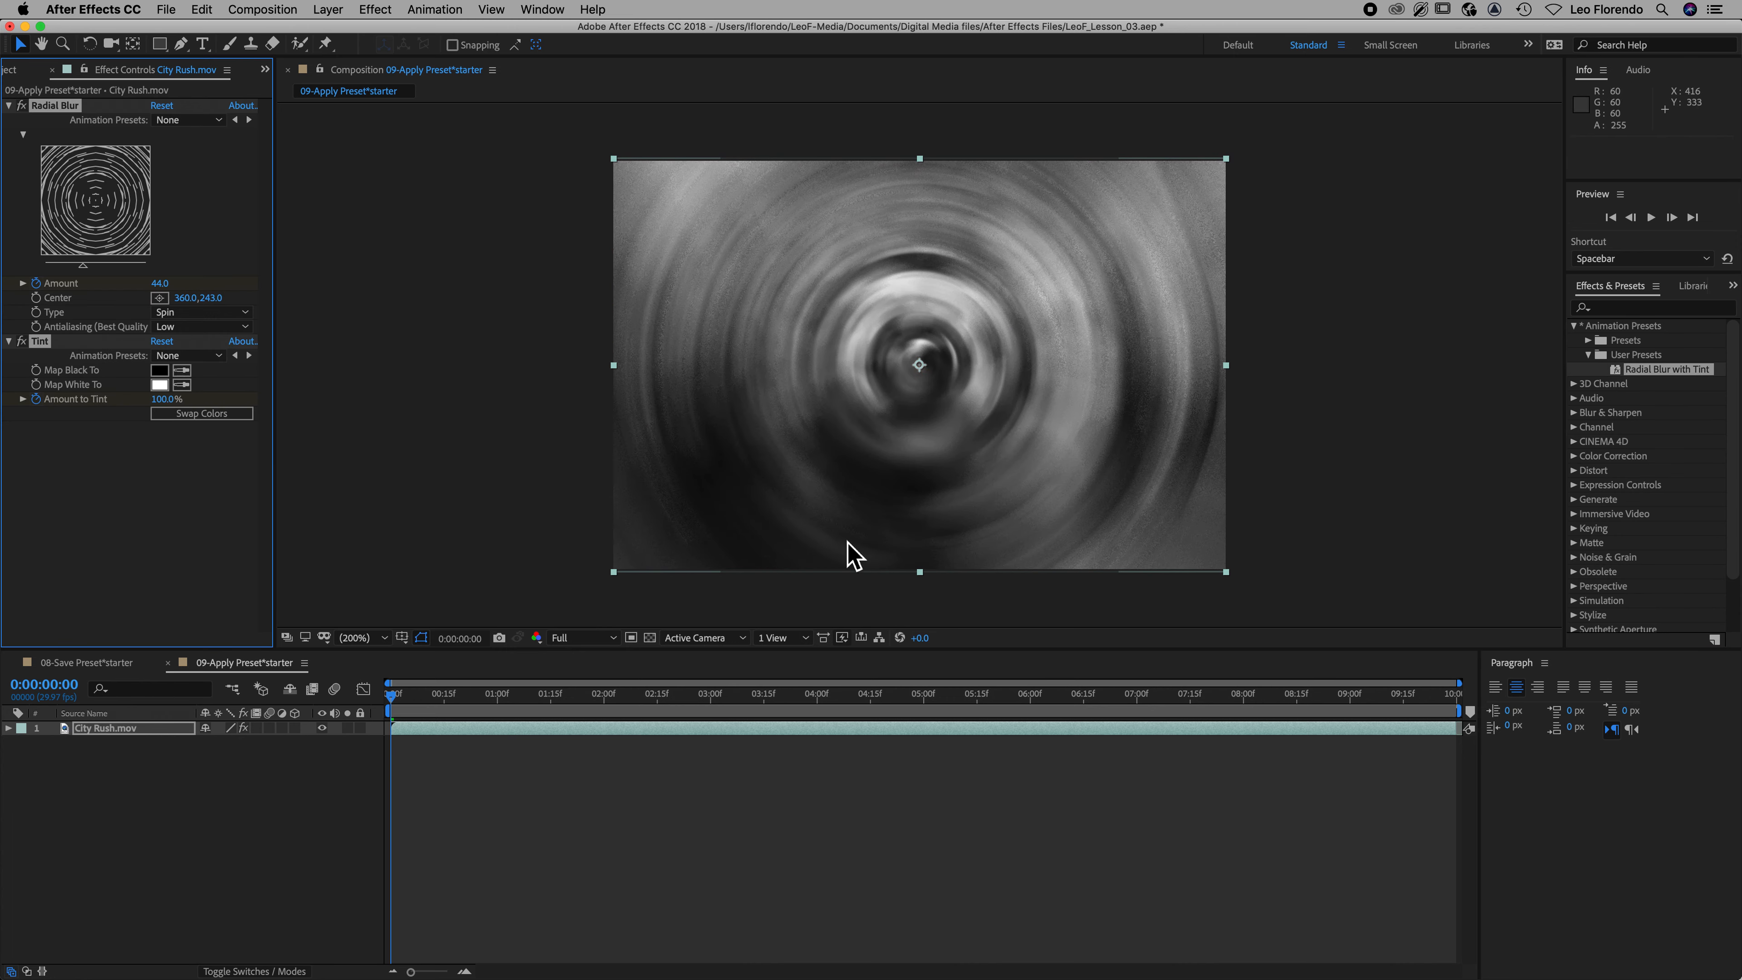
Return to the first frame and reveal the keyframed properties of the City Rush.mov layer
mouse_move(394, 702)
mouse_down()
mouse_move(720, 700)
mouse_move(388, 701)
mouse_up()
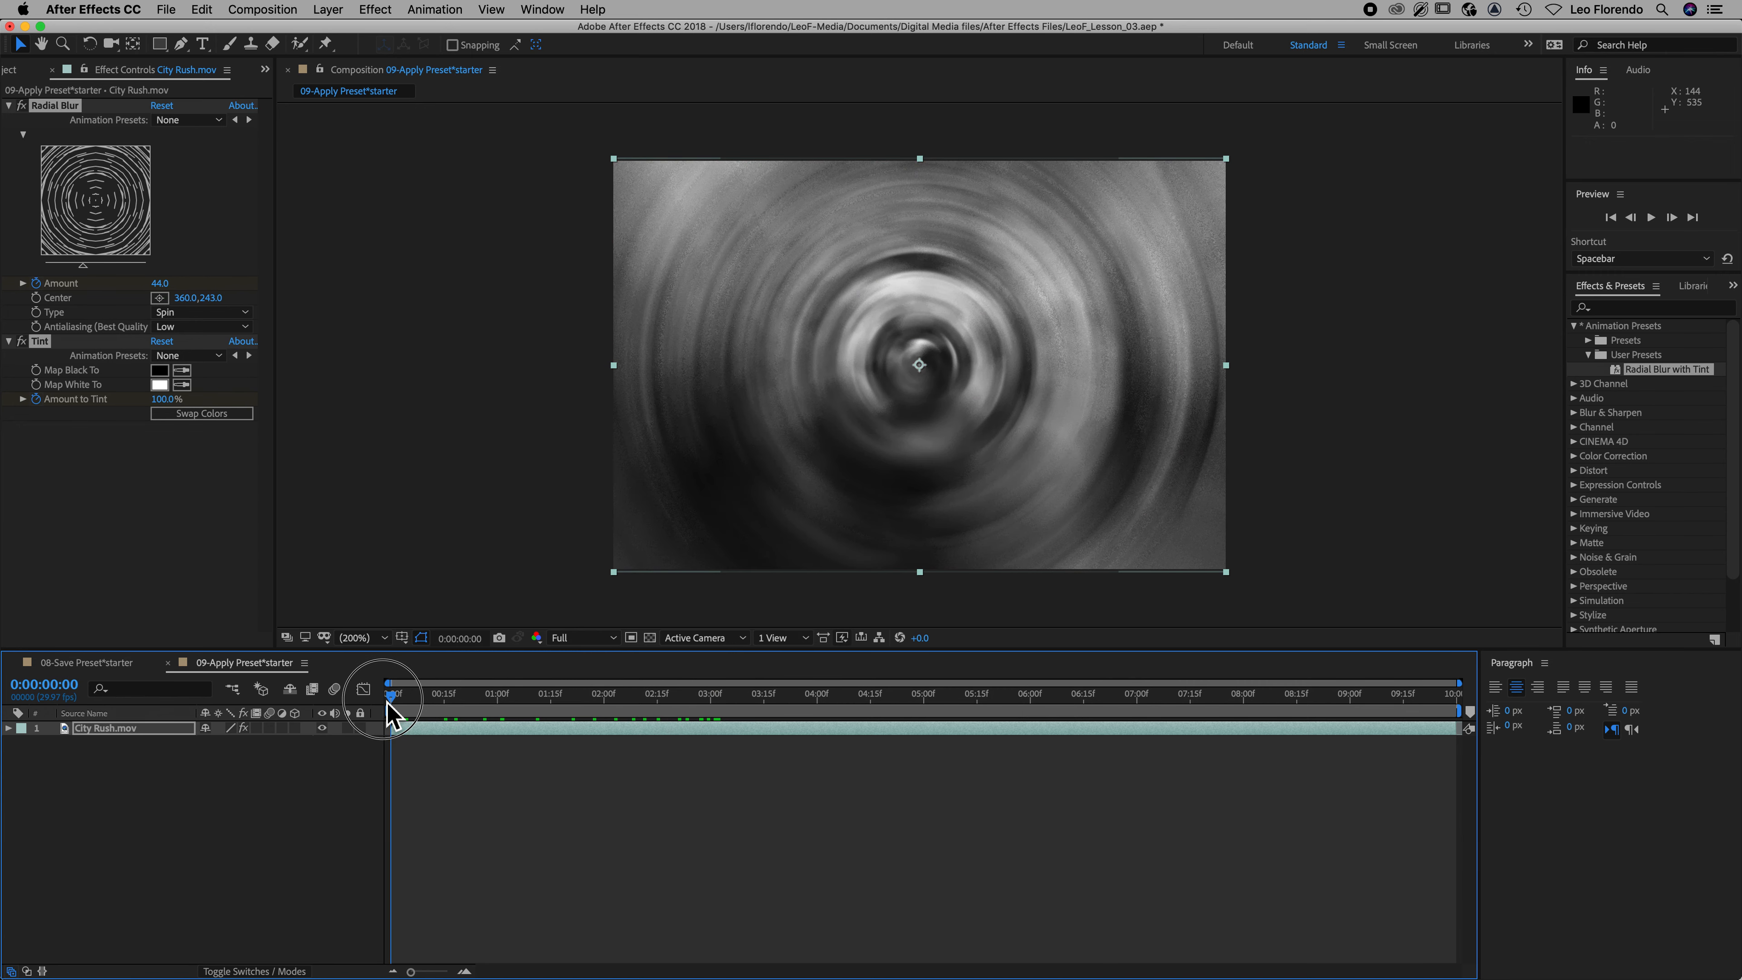
click(99, 730)
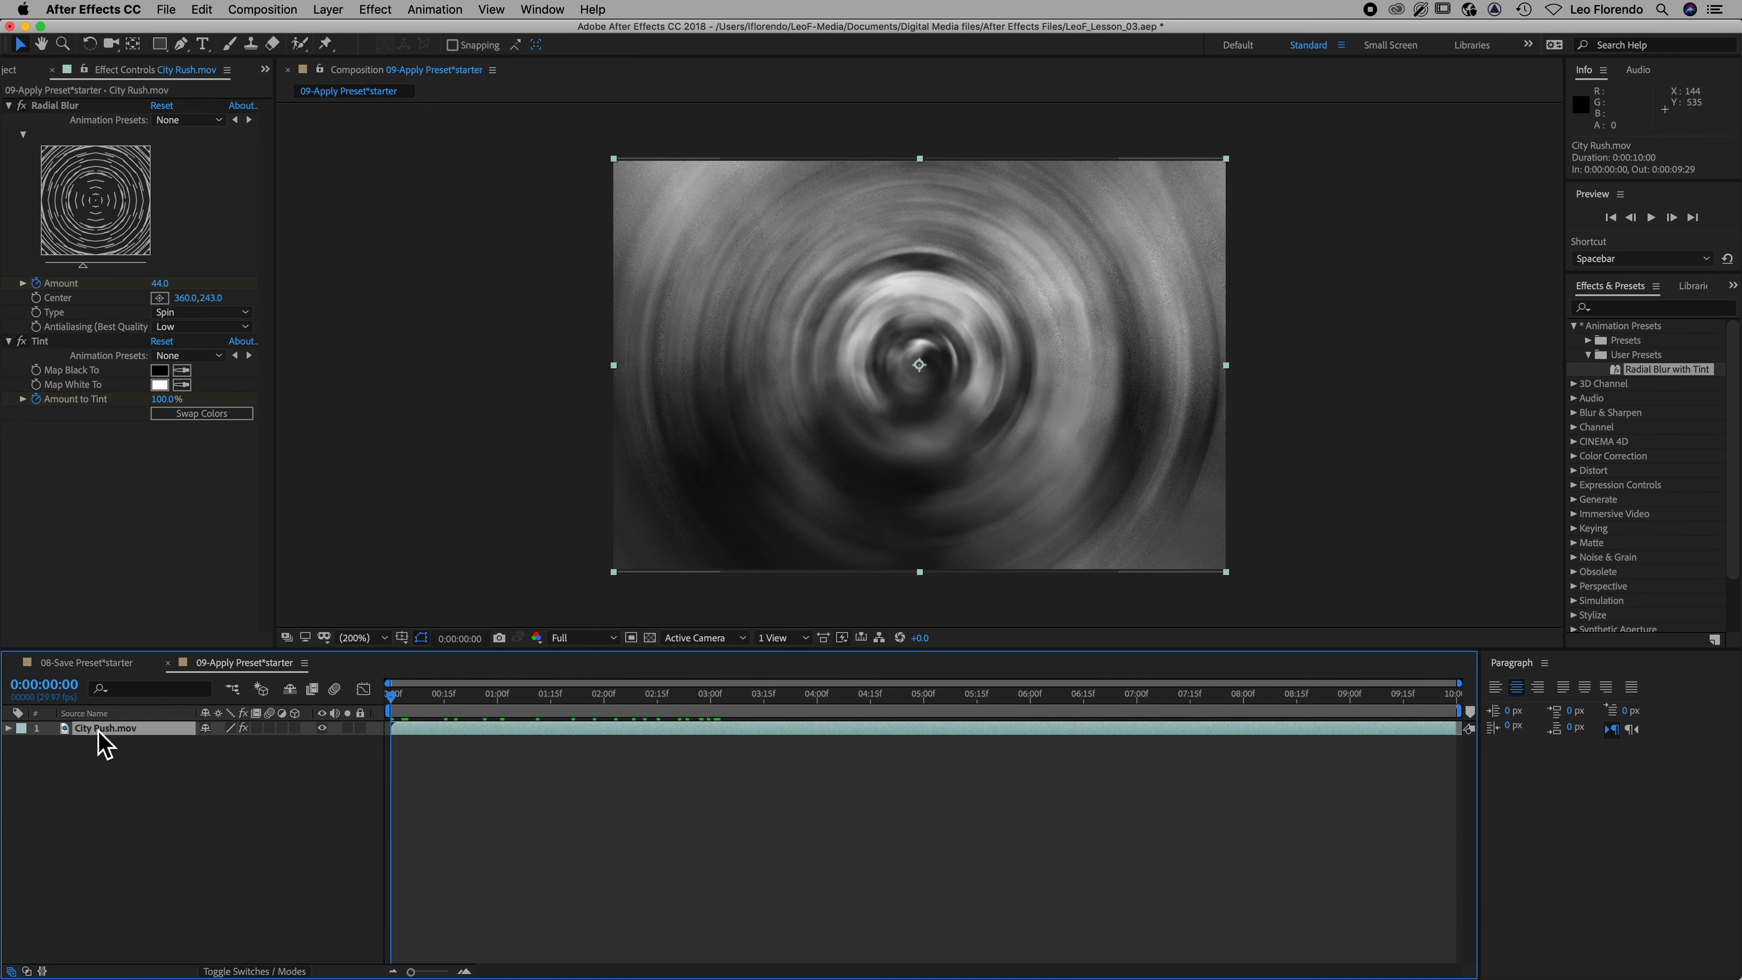
key(u)
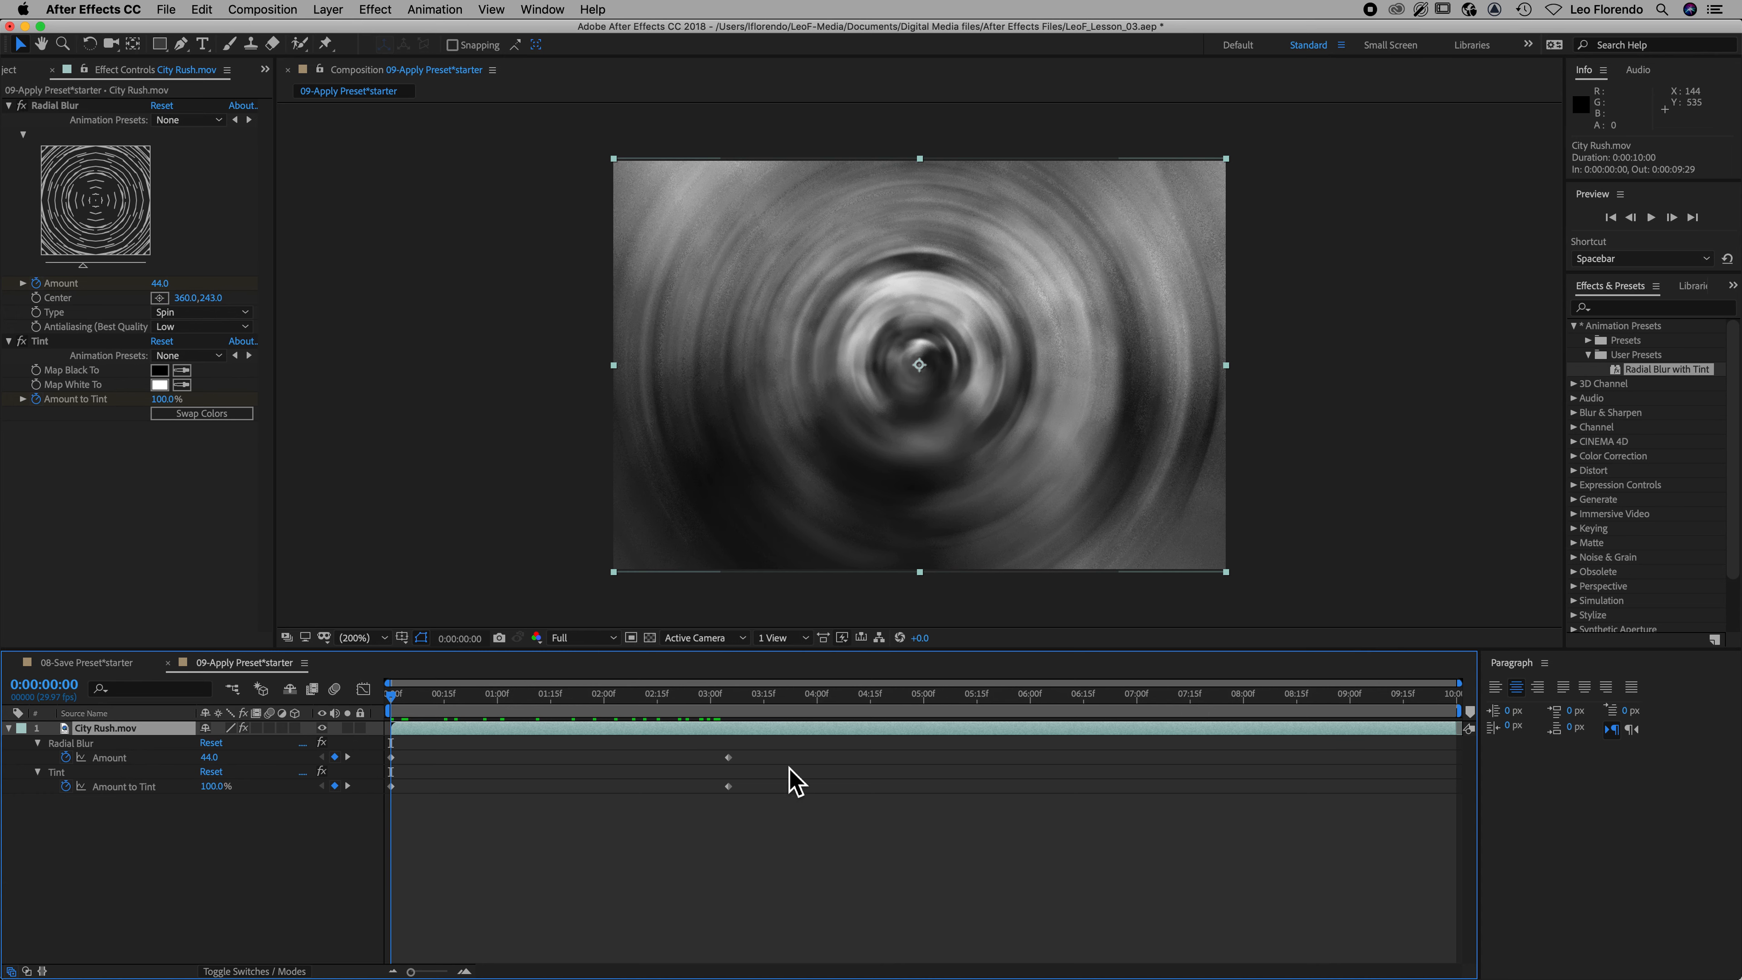
End the work area at 0:00:04:22 and trim the composition to it
click(895, 704)
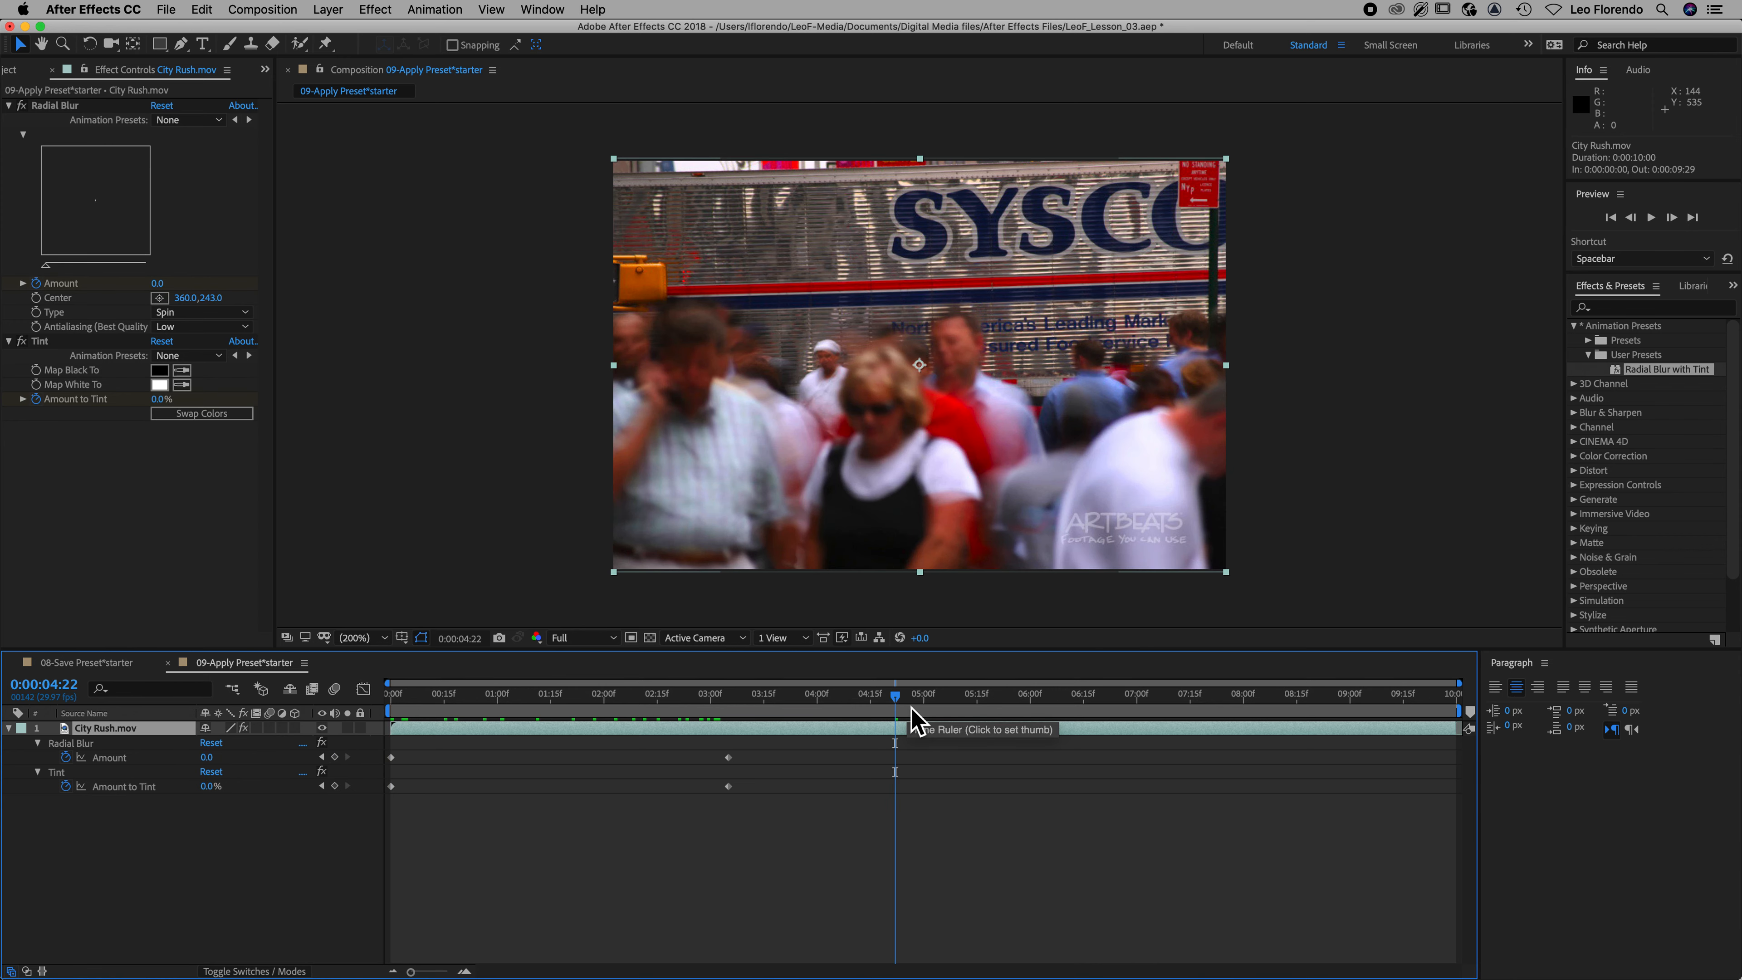
key(n)
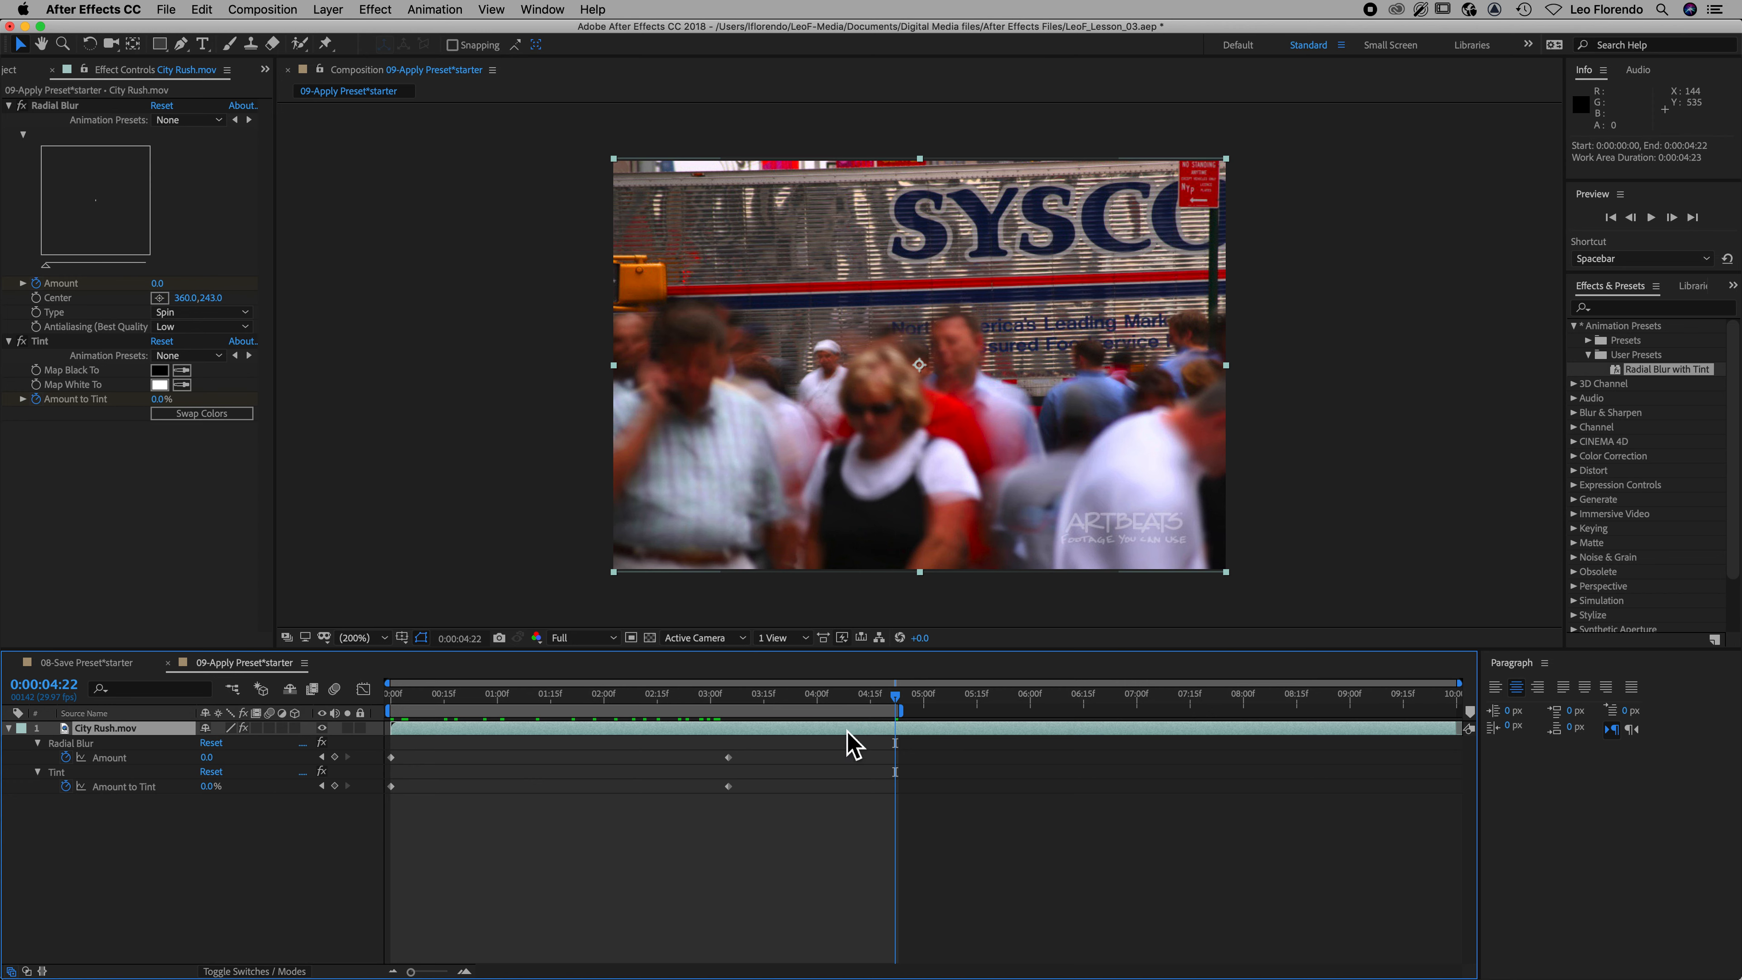
right_click(808, 714)
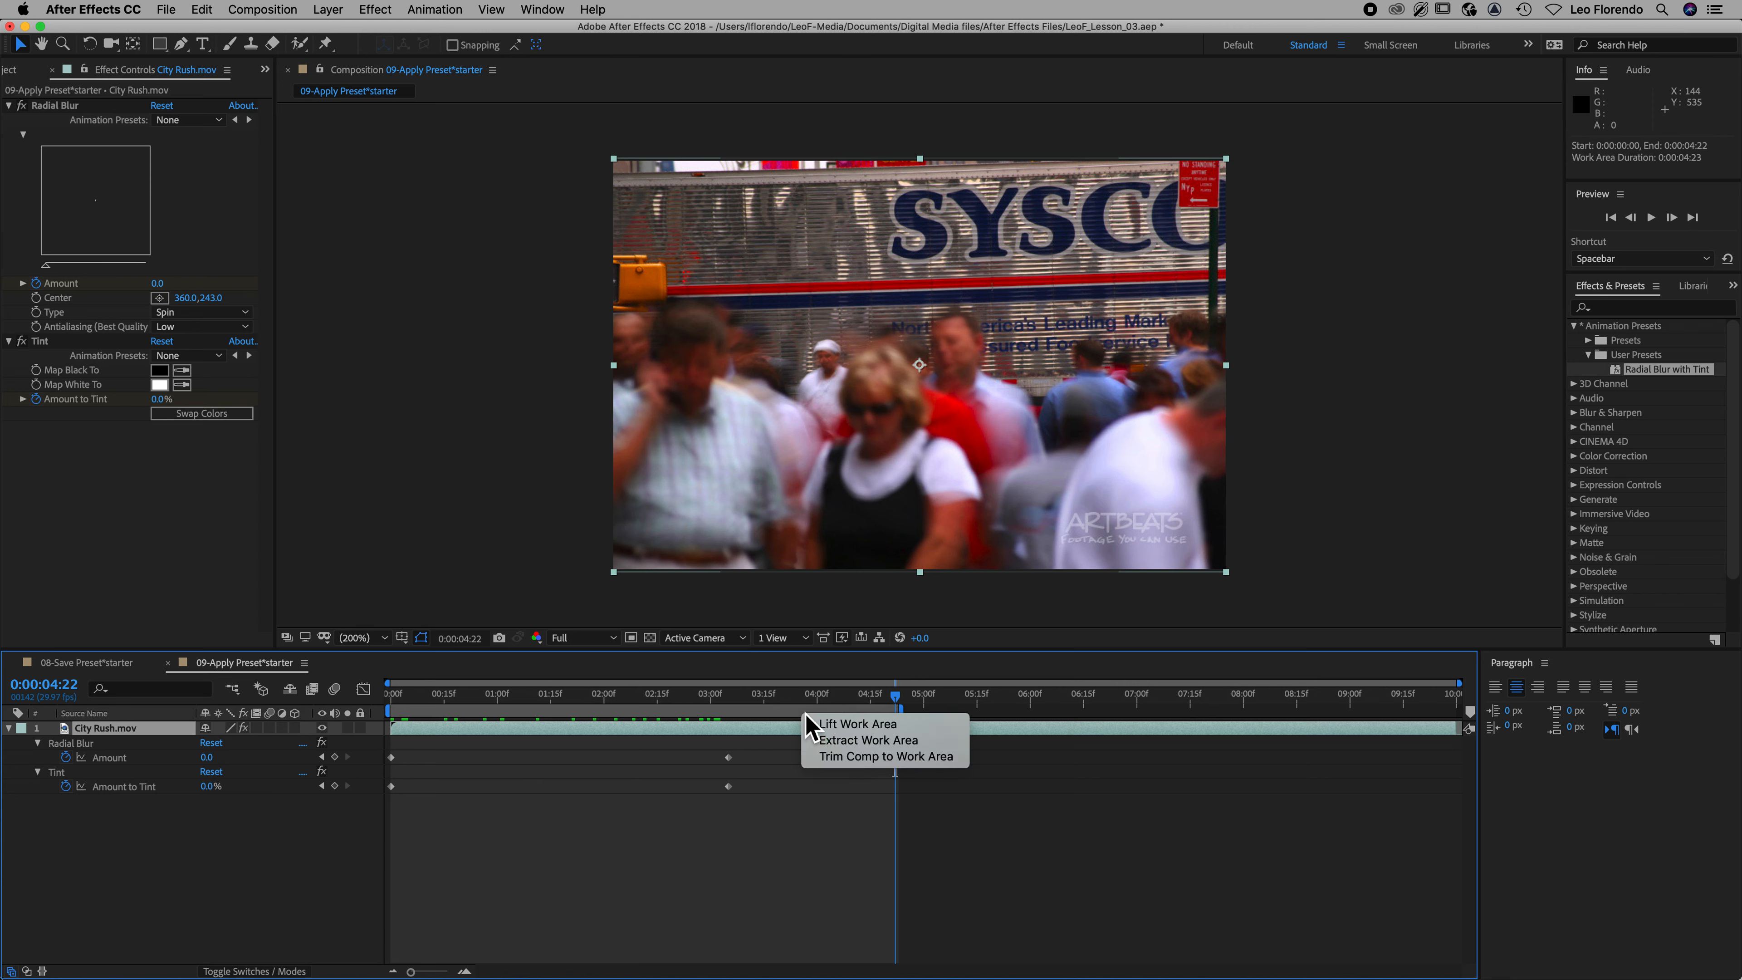
click(849, 758)
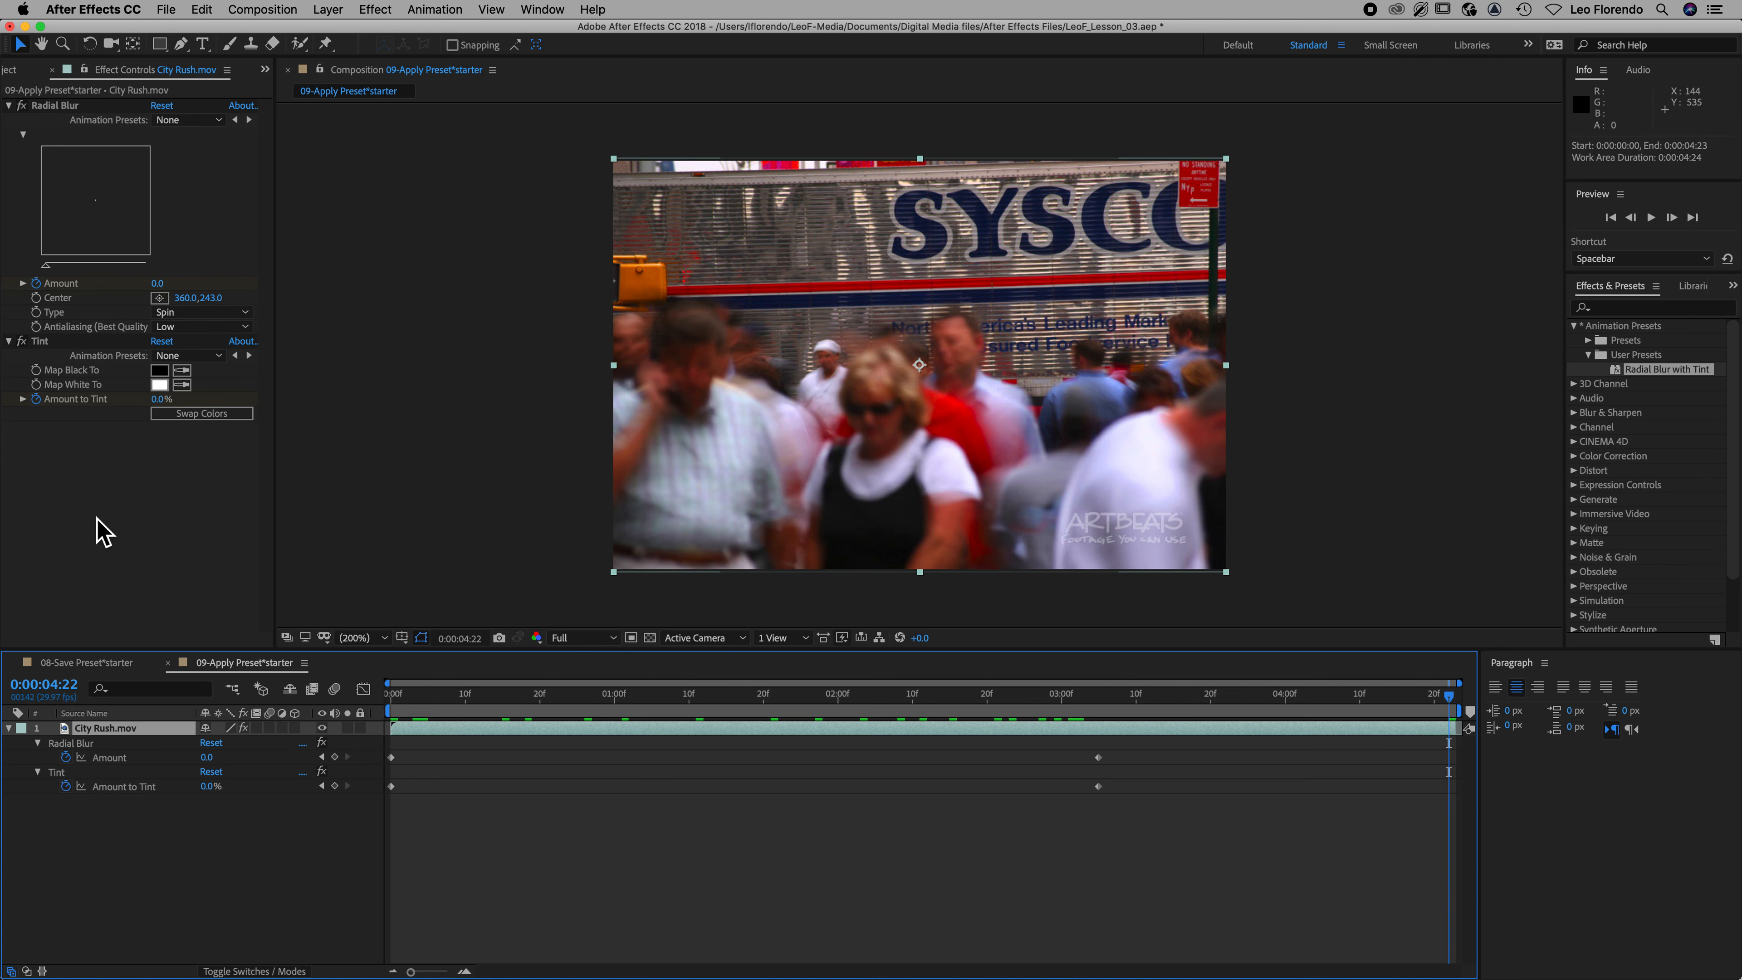
Go to 0:00:02:04 and move the Radial Blur center on City Rush.mov up to about 394.8, 118.7, keeping the layer in place
click(67, 292)
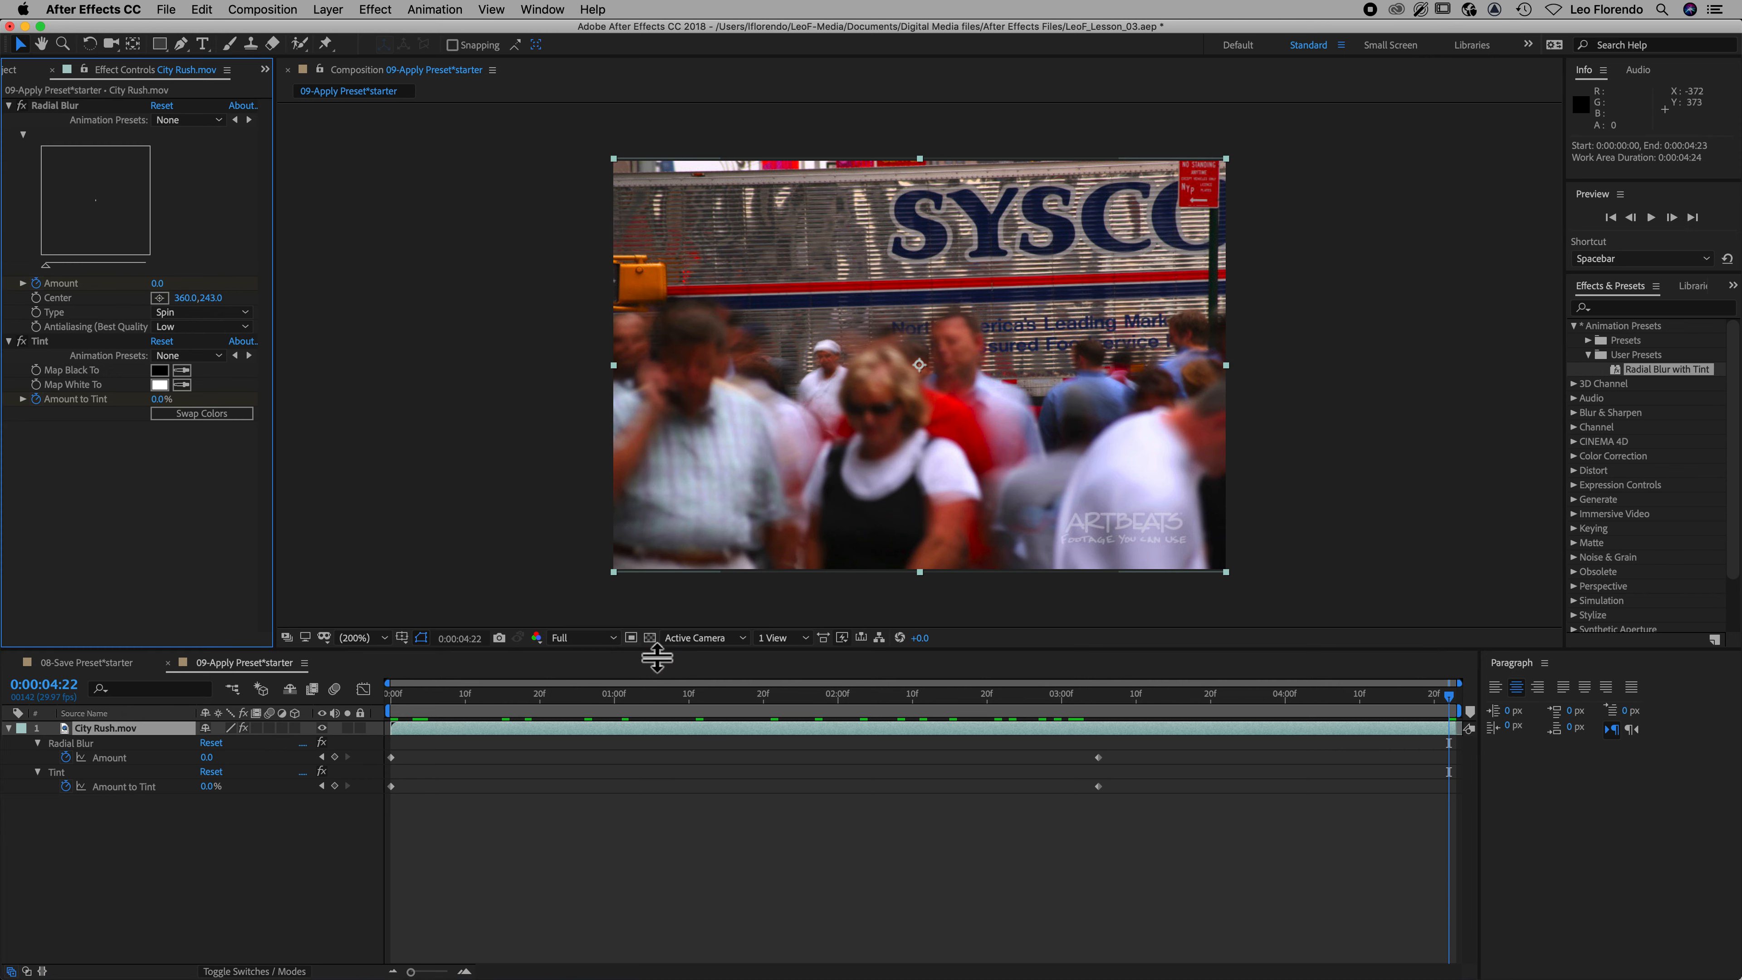
click(1091, 697)
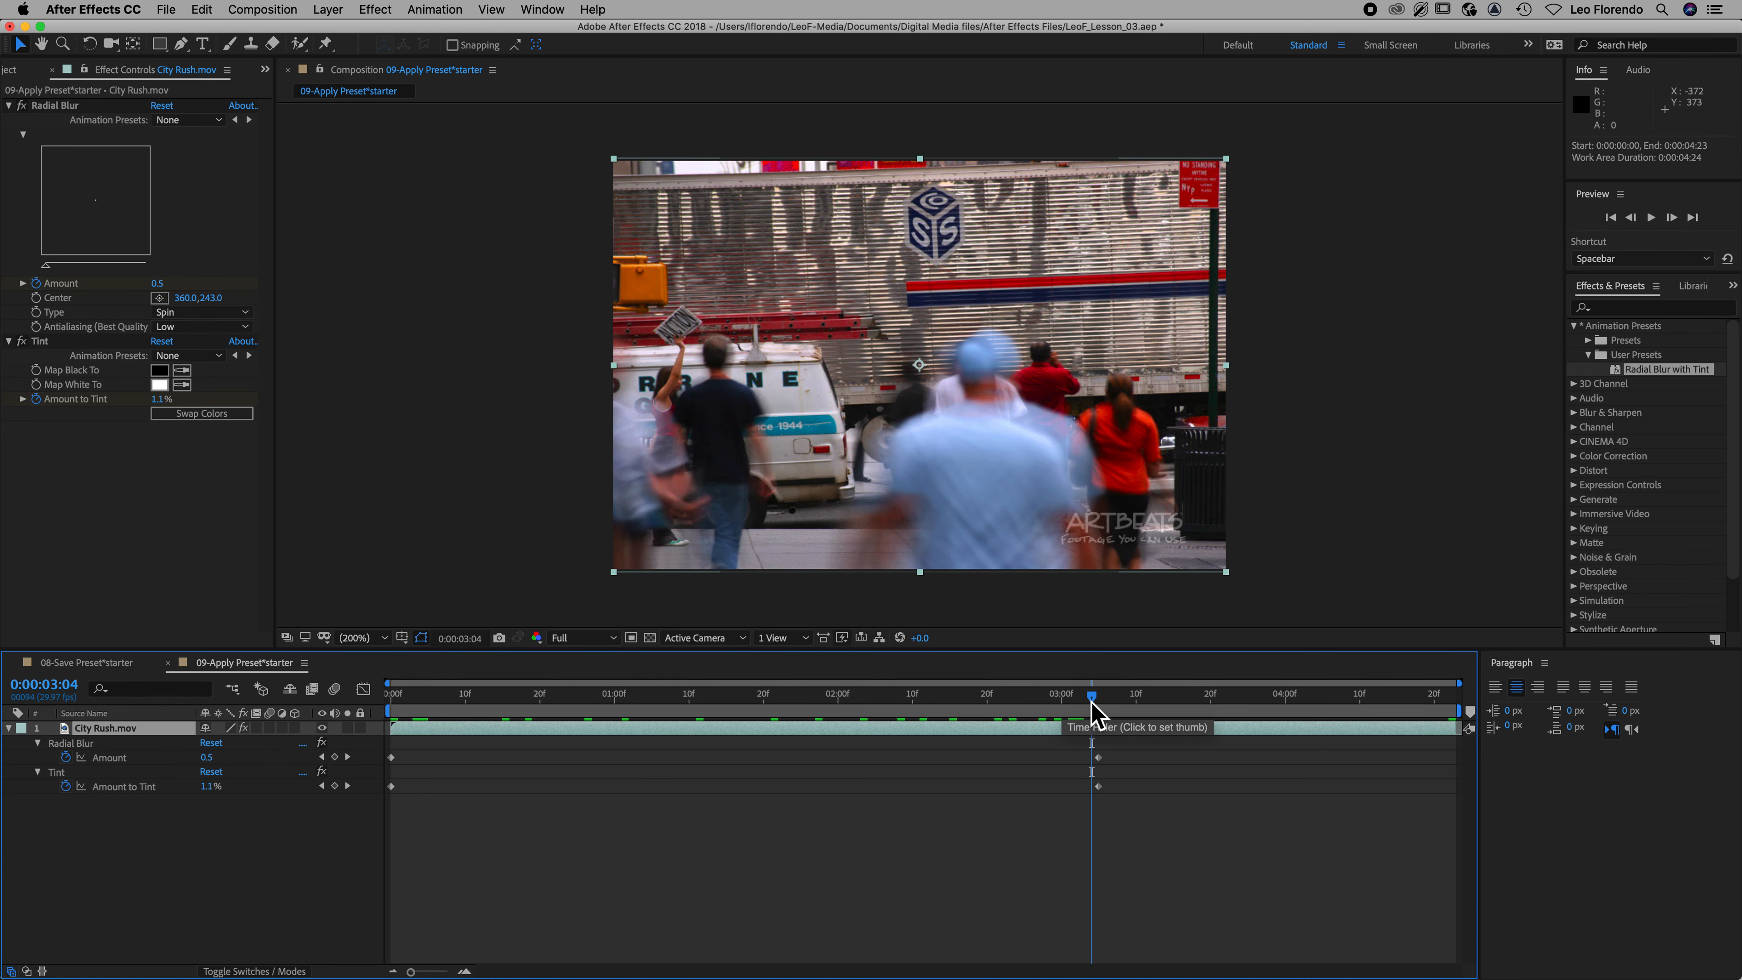
drag(1092, 705, 870, 720)
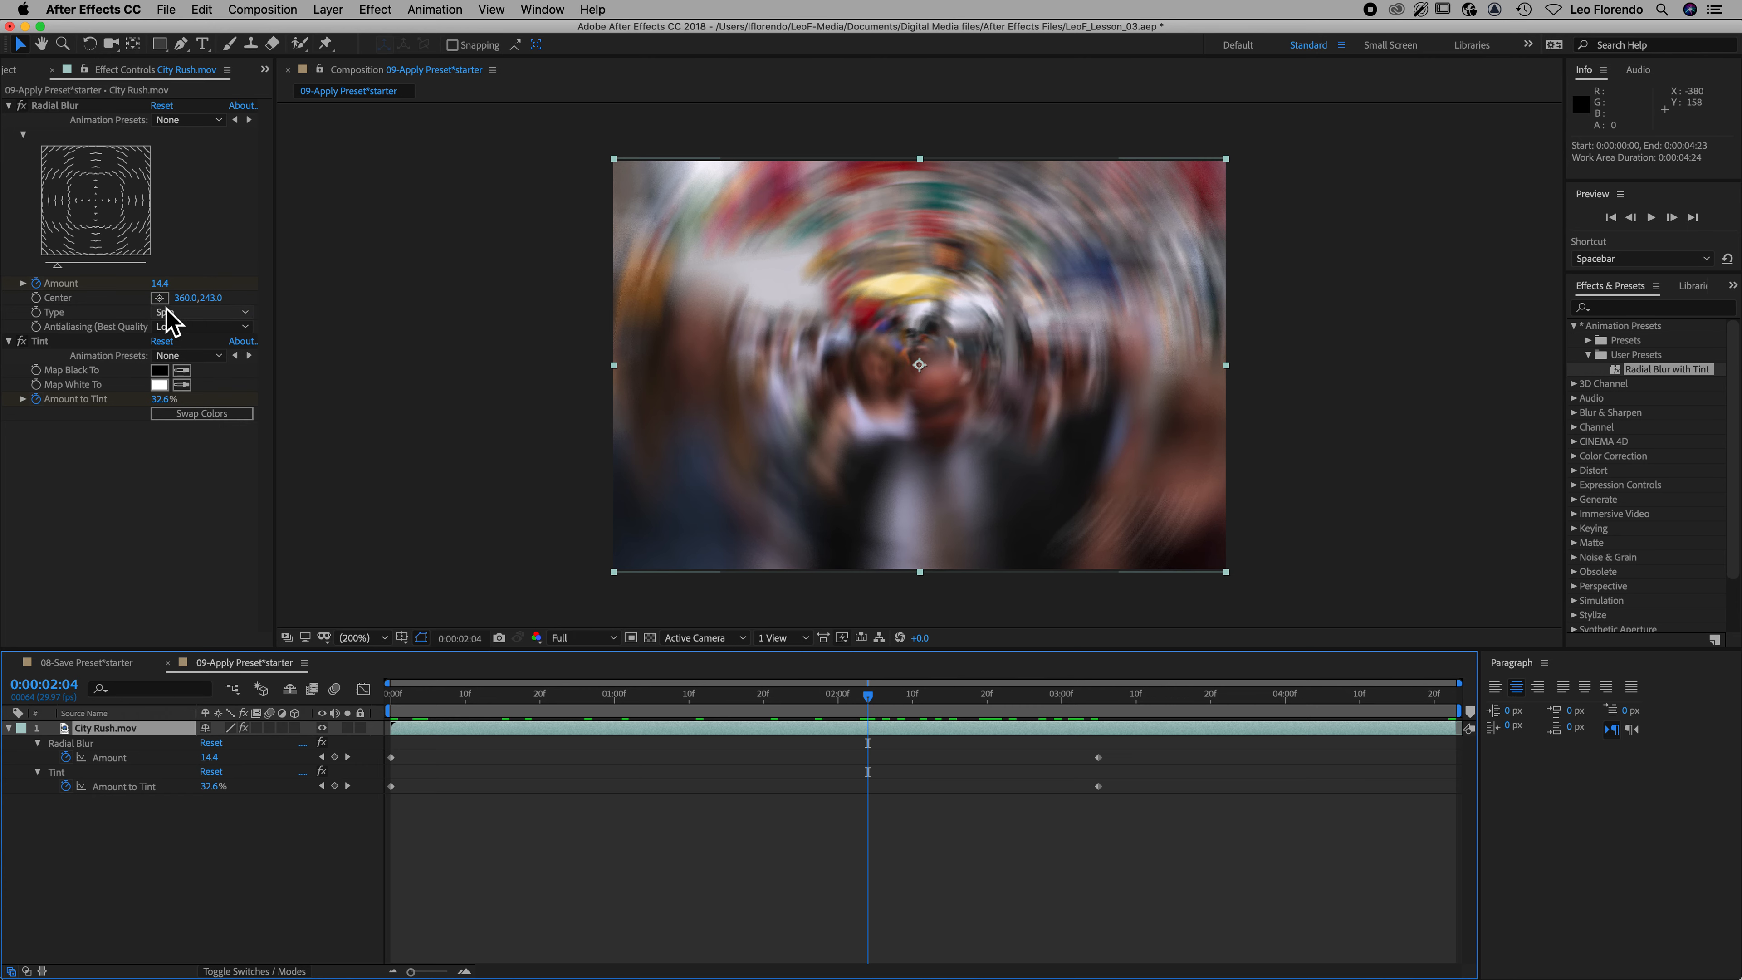
drag(922, 367, 943, 322)
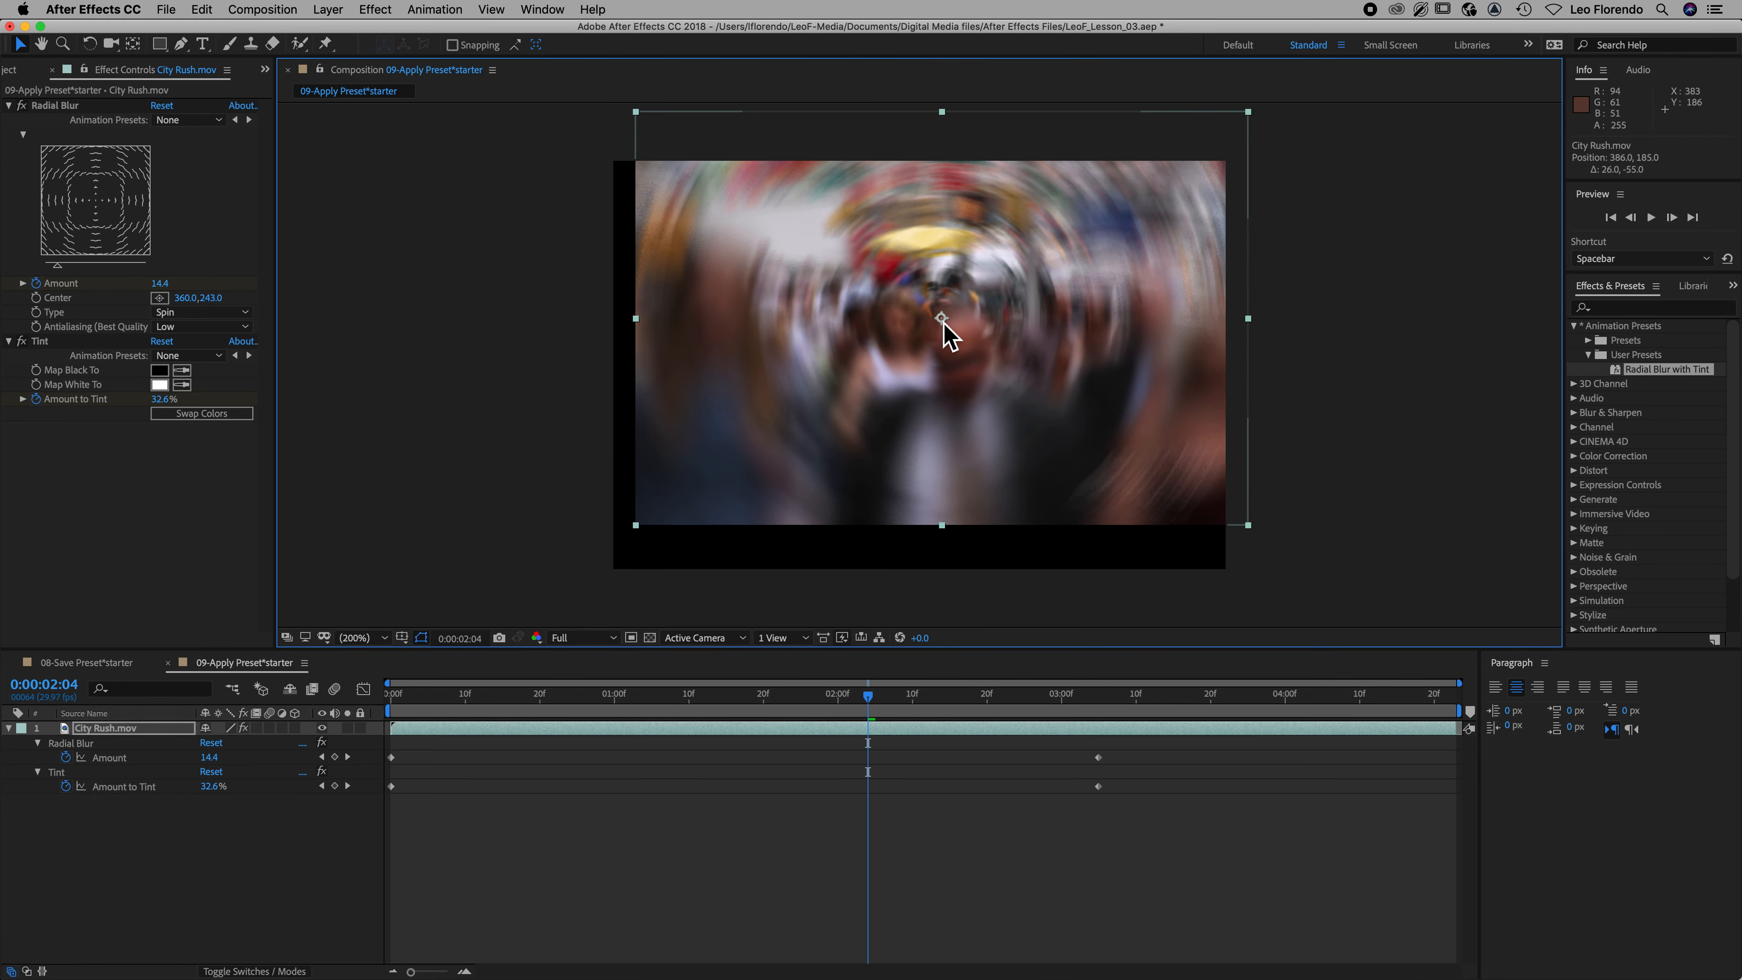
key(super+z)
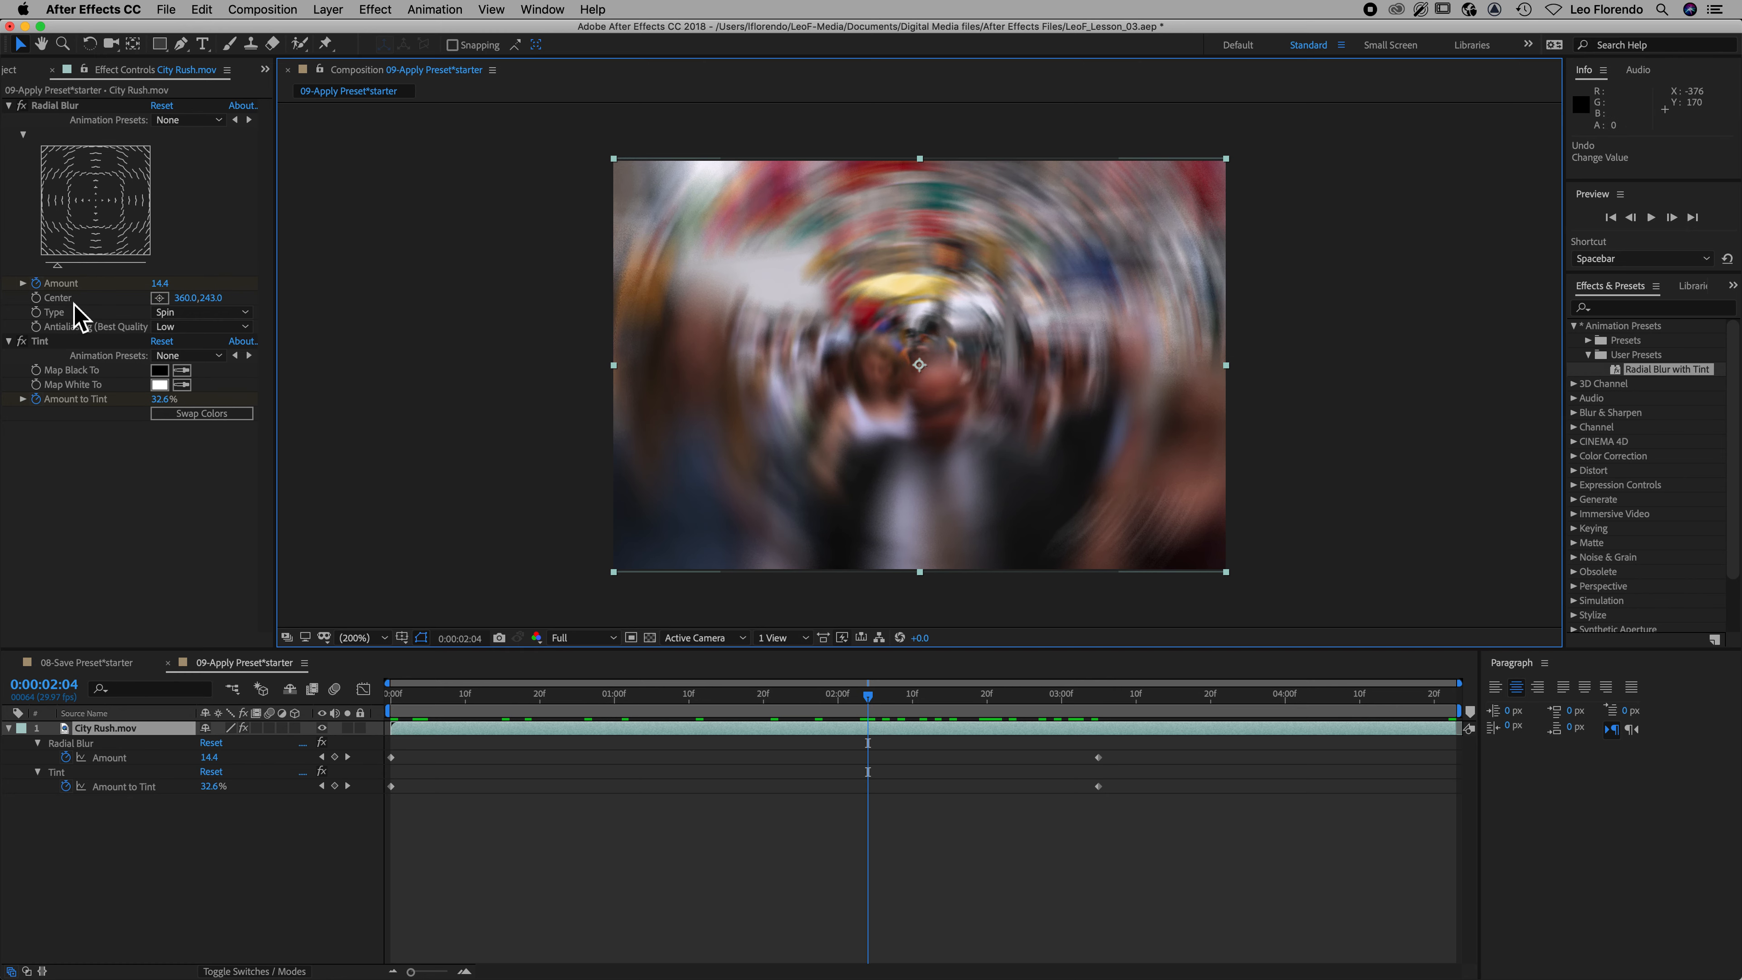
mouse_move(185, 299)
mouse_down()
mouse_move(226, 299)
mouse_move(163, 294)
mouse_up()
click(108, 221)
drag(107, 221, 103, 175)
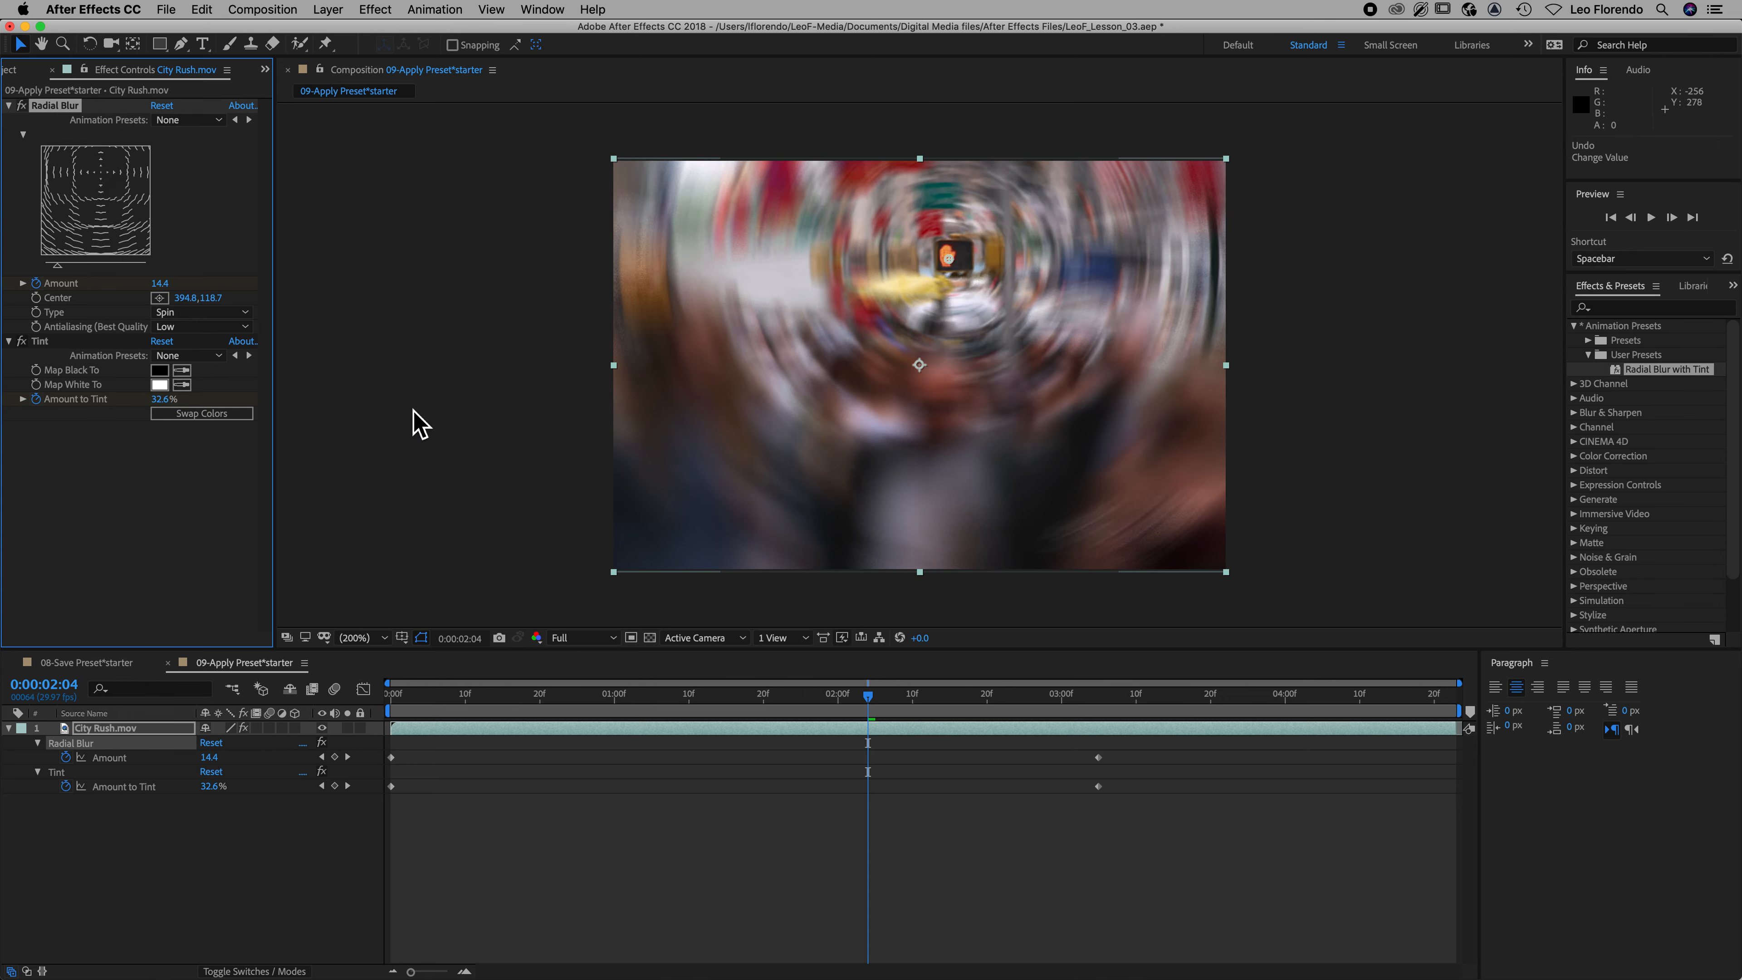
Preview the City Rush.mov animation with the repositioned blur center from the first frame, stopping after the second keyframes
drag(879, 712, 391, 755)
key(space)
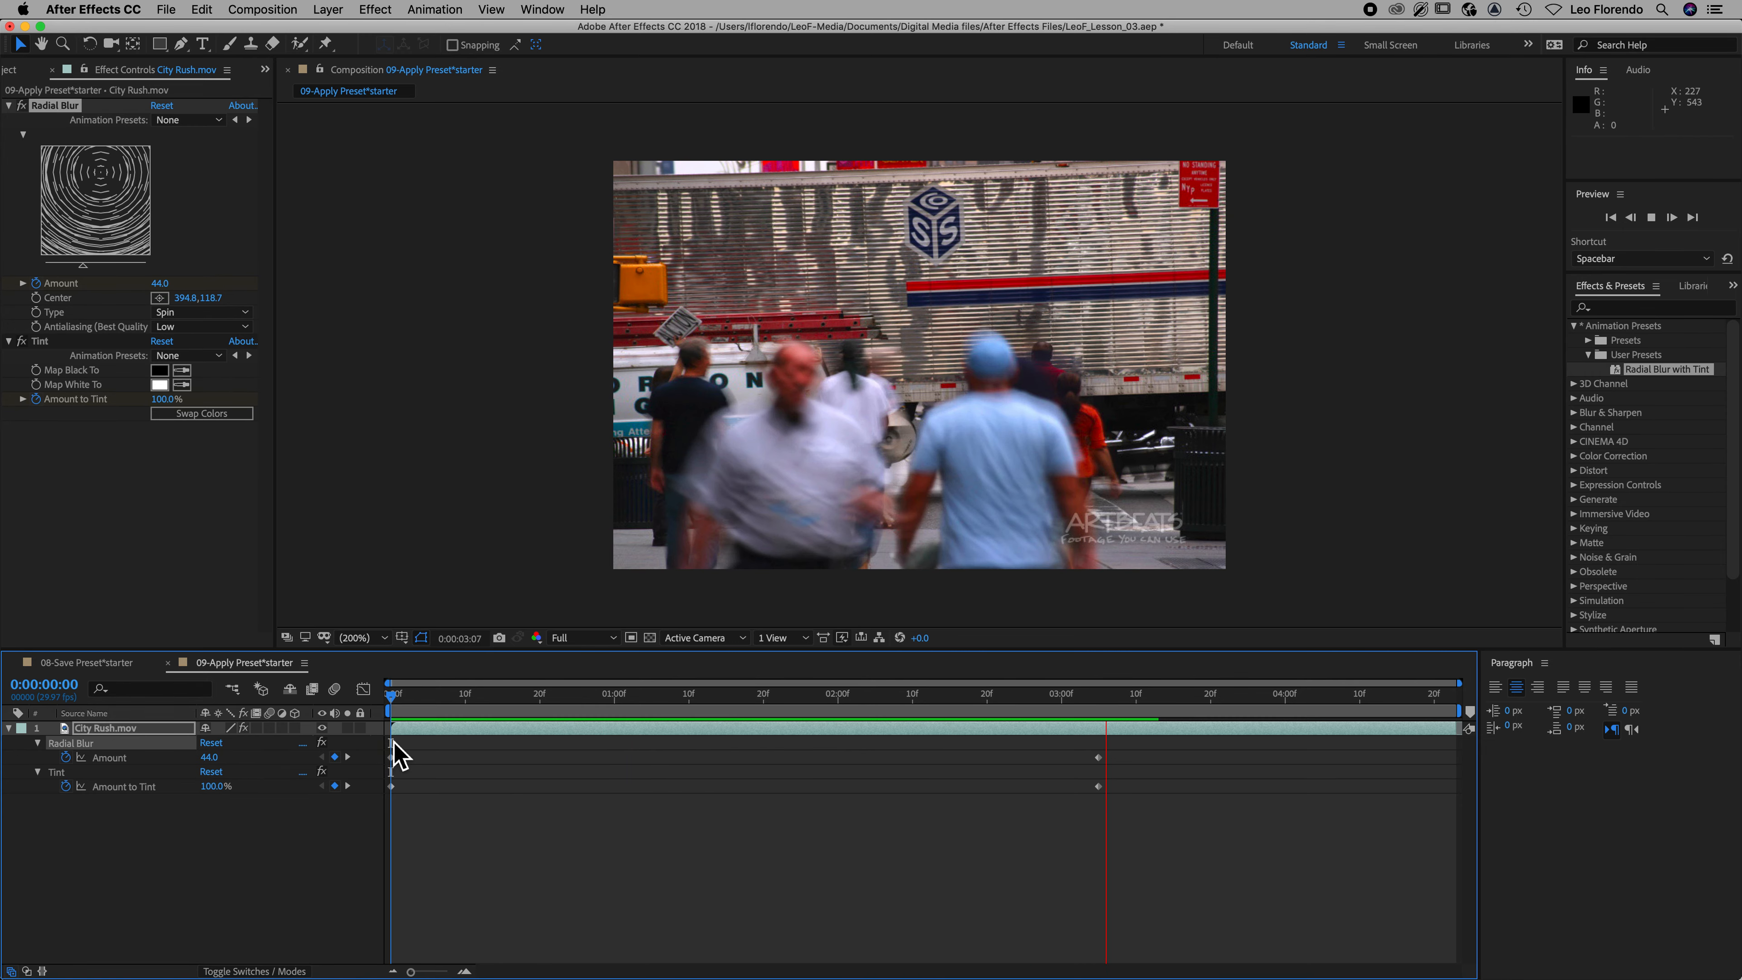
key(space)
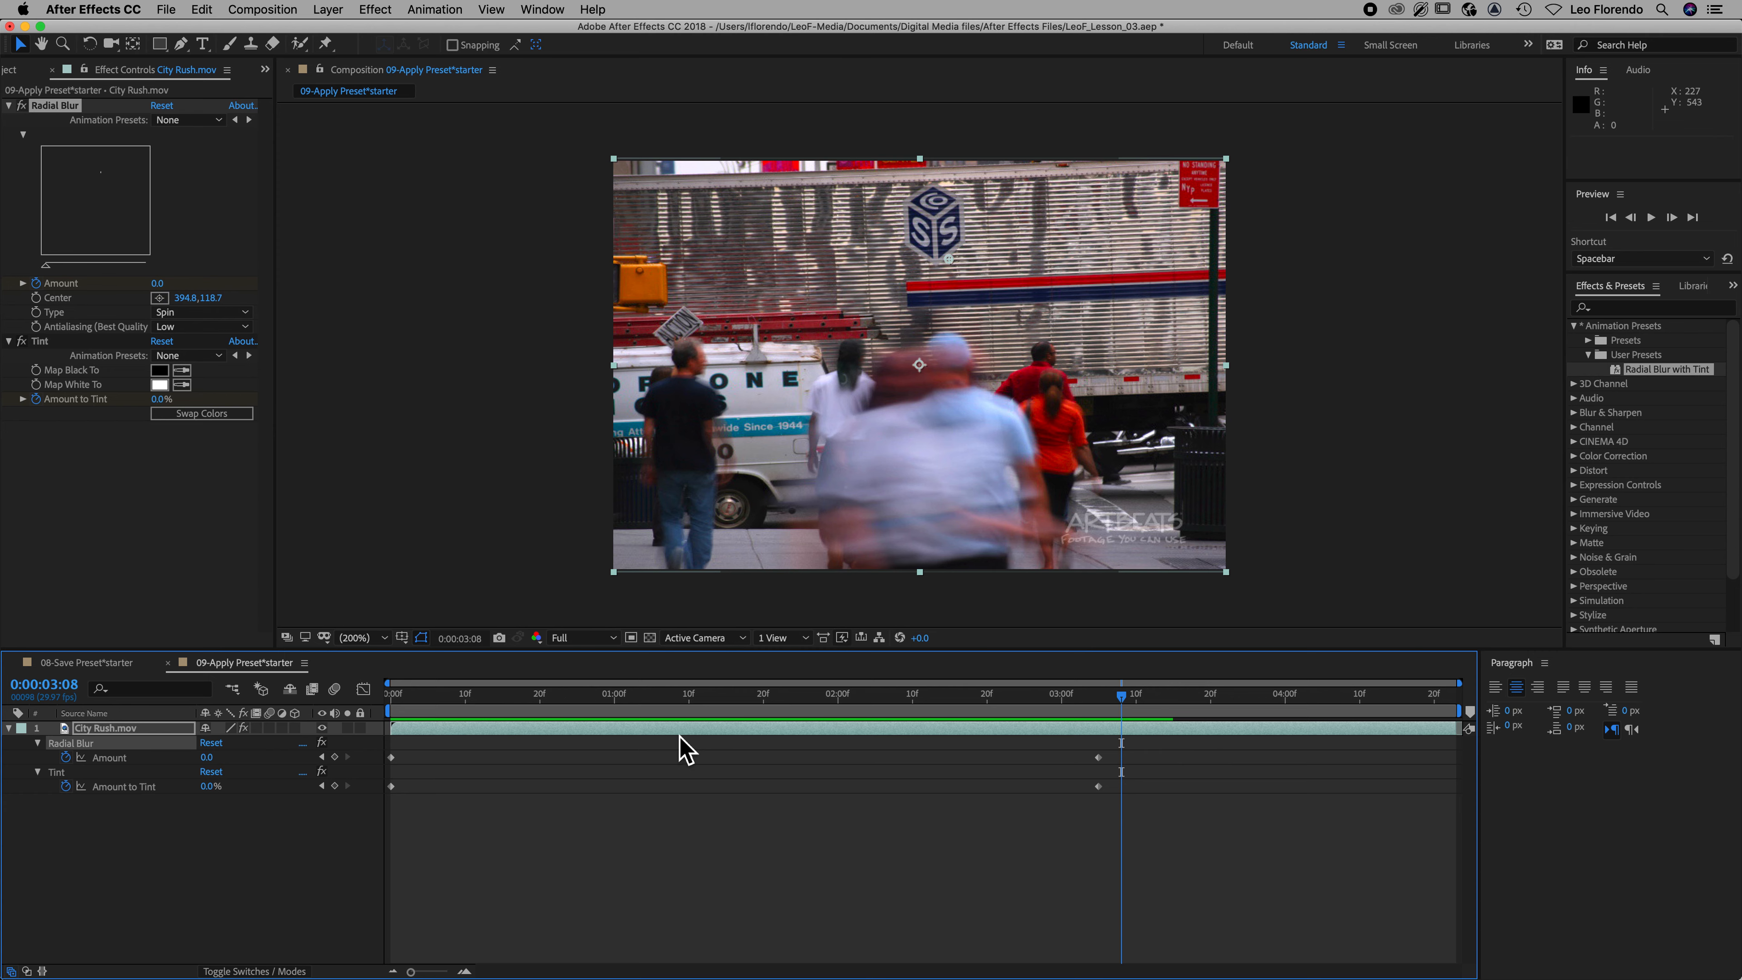